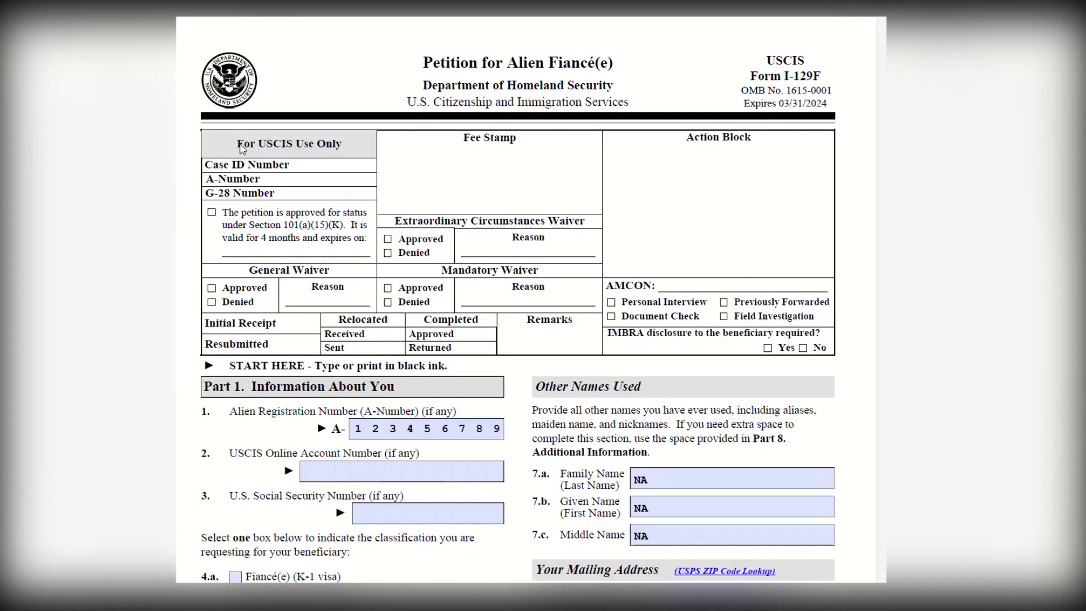
Examine the "For USCIS Use Only" block and the black-ink instruction above Part 1 of Form I-129F
drag(237, 146, 347, 150)
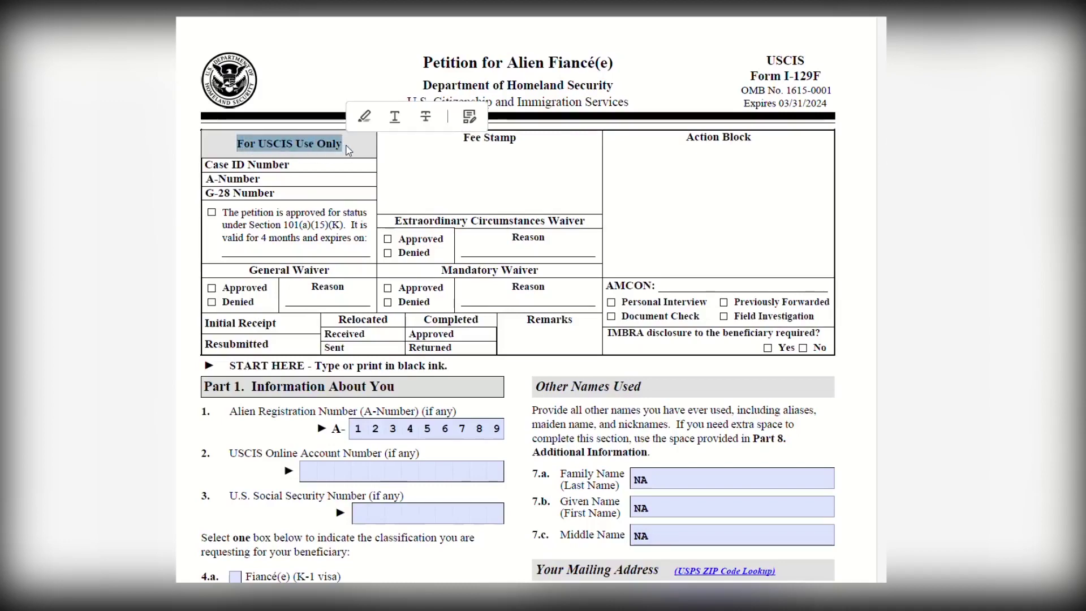
click(347, 150)
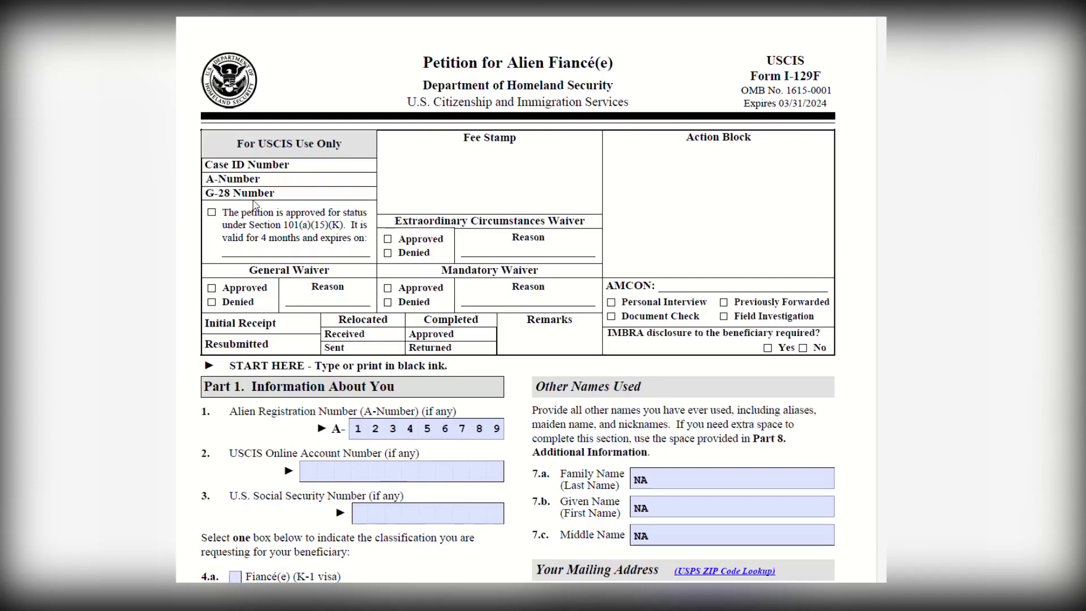
scroll(365, 295, down, 3)
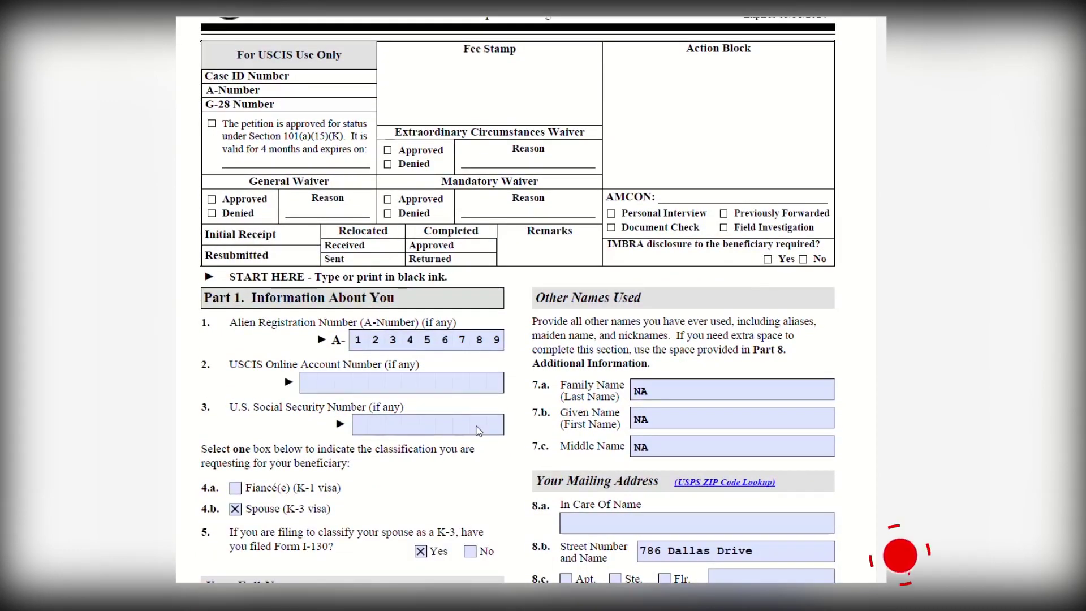
scroll(519, 427, down, 2)
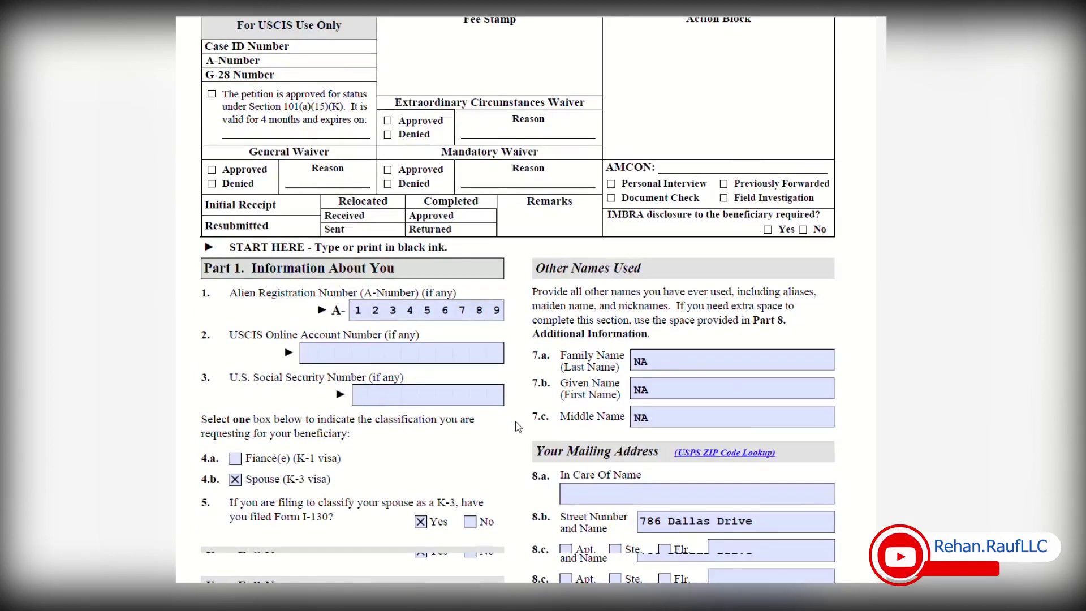
drag(222, 234, 326, 238)
click(431, 233)
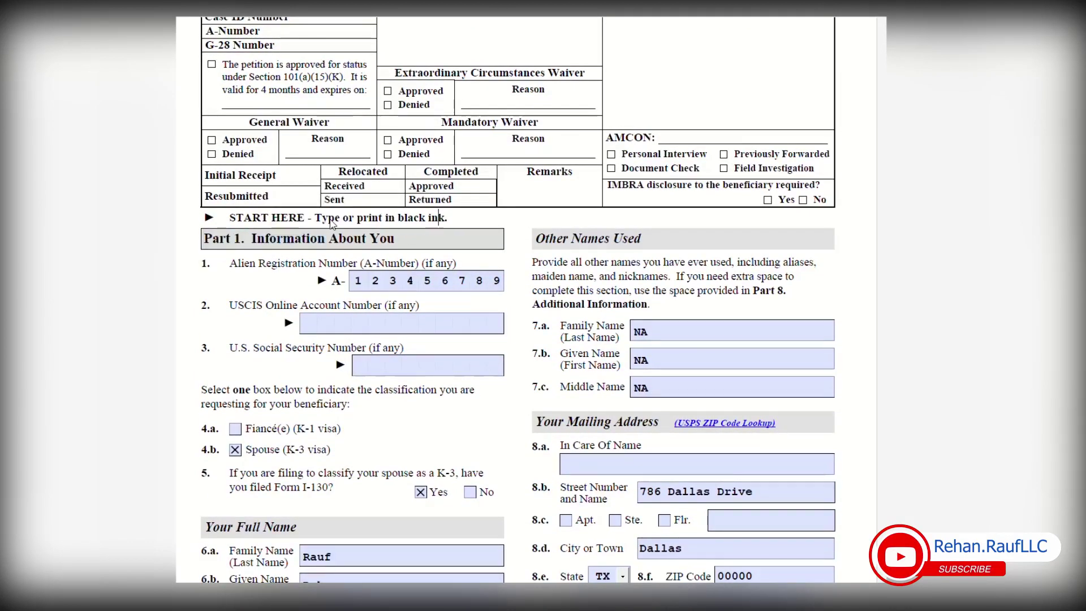
scroll(438, 238, down, 2)
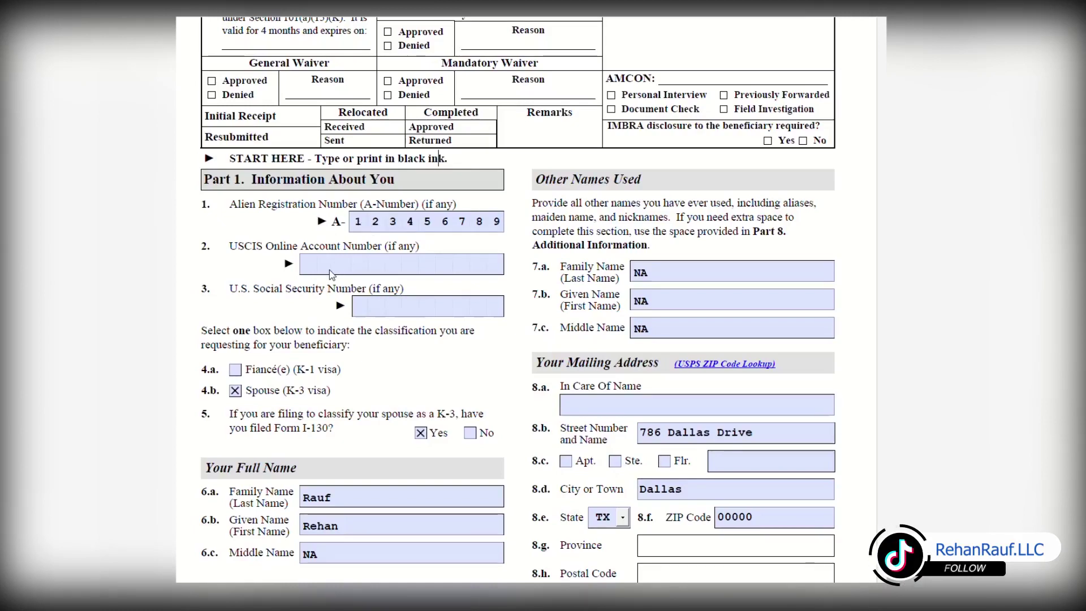
click(310, 272)
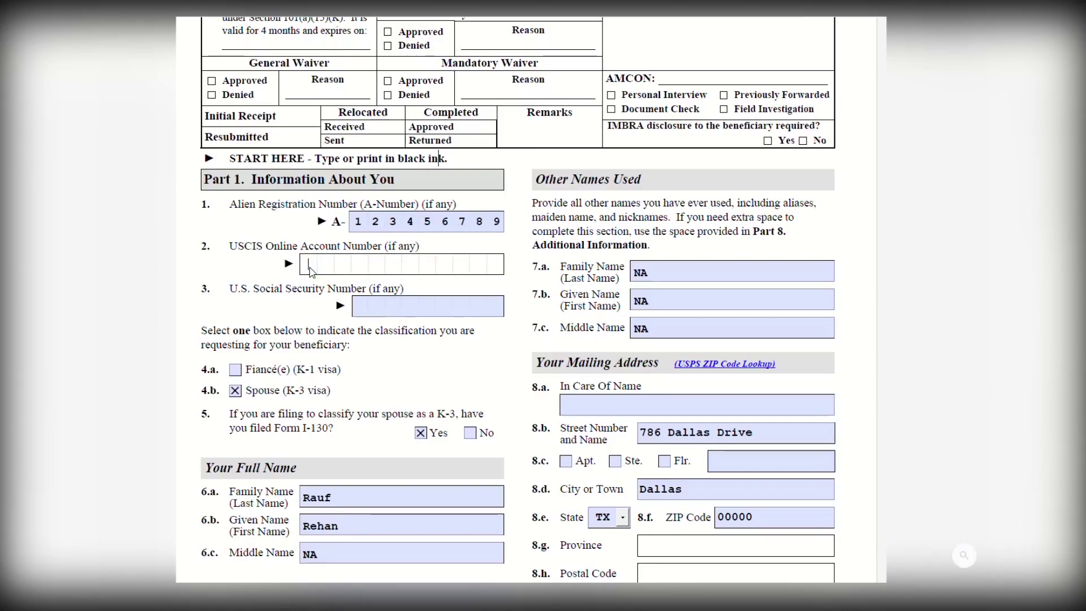
text(000000)
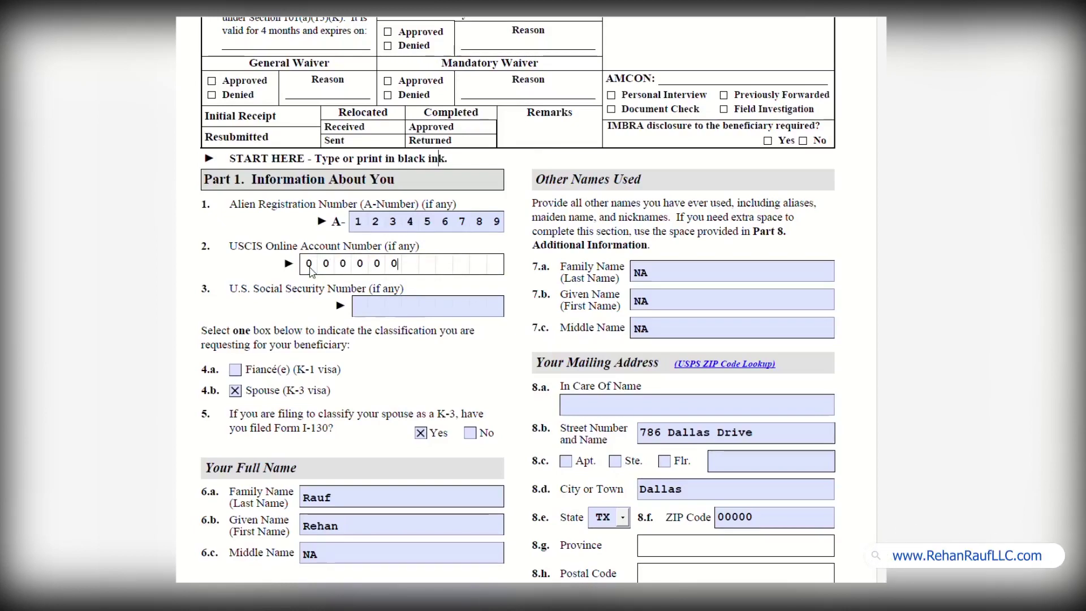
key(BackSpace)
key(BackSpace)
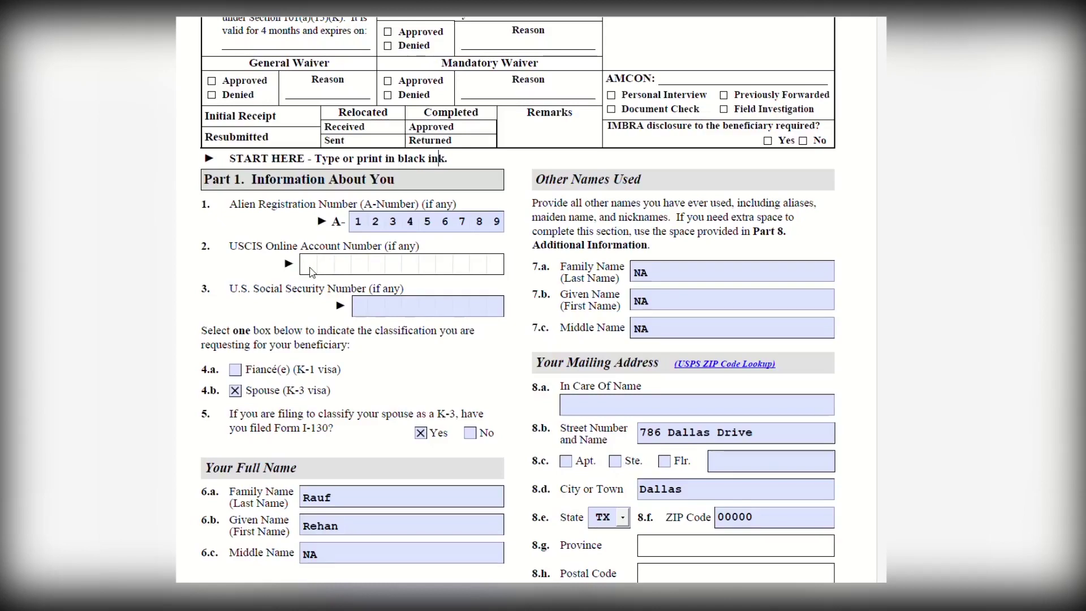
Clear the Alien Registration Number in item 1 and make the U.S. Social Security Number field active
click(499, 226)
key(BackSpace)
key(BackSpace)
key(BackSpace)
key(BackSpace)
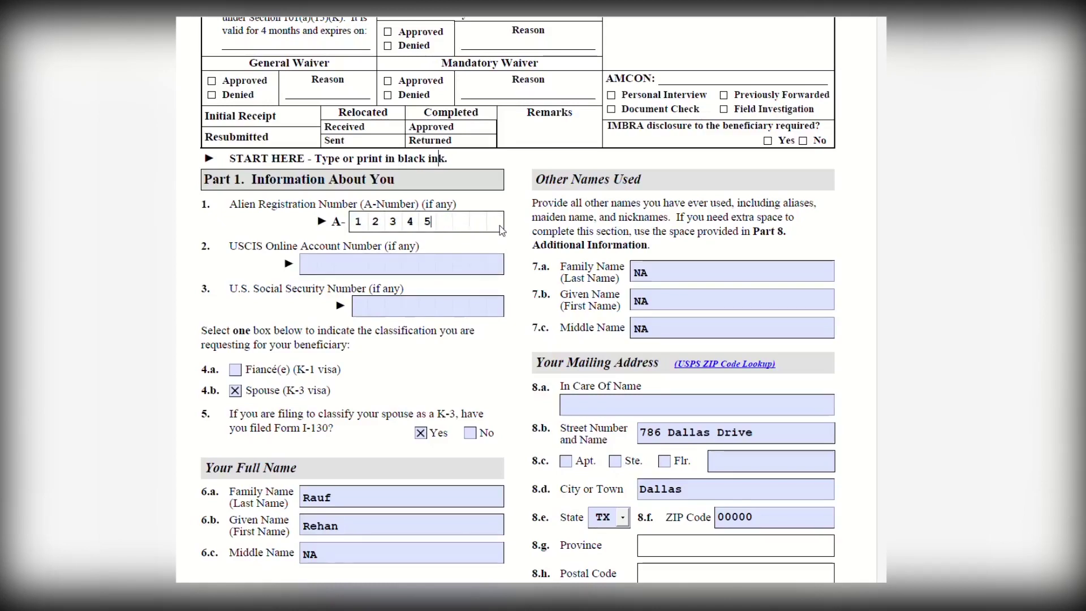
key(BackSpace)
key(BackSpace)
key(BackSpace)
click(374, 317)
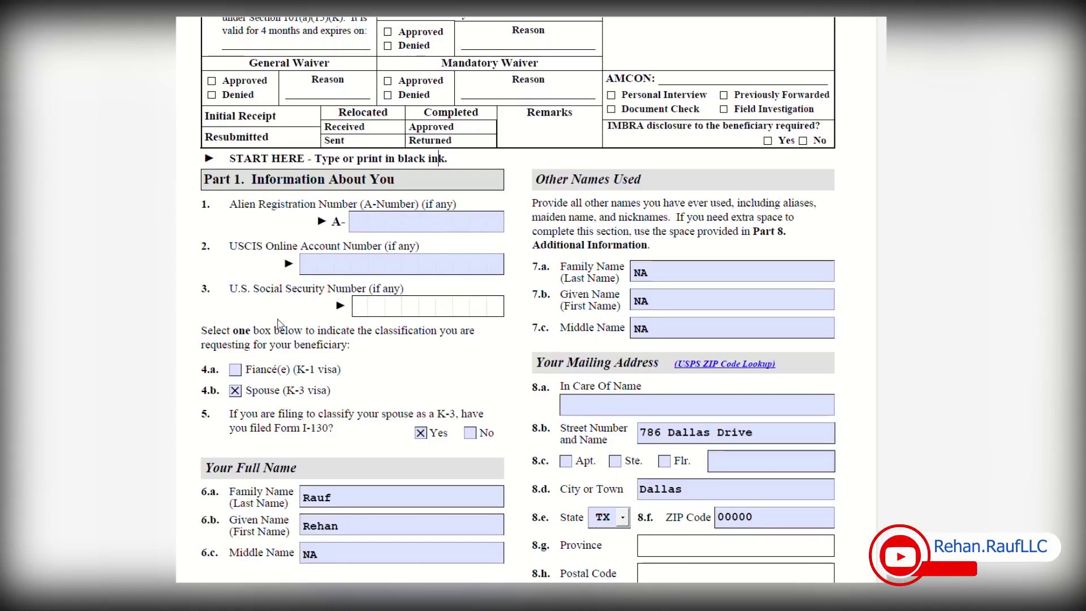
Try the Fiancé(e) (K-1 visa) classification in item 4.a and return to Spouse (K-3 visa)
scroll(277, 324, down, 1)
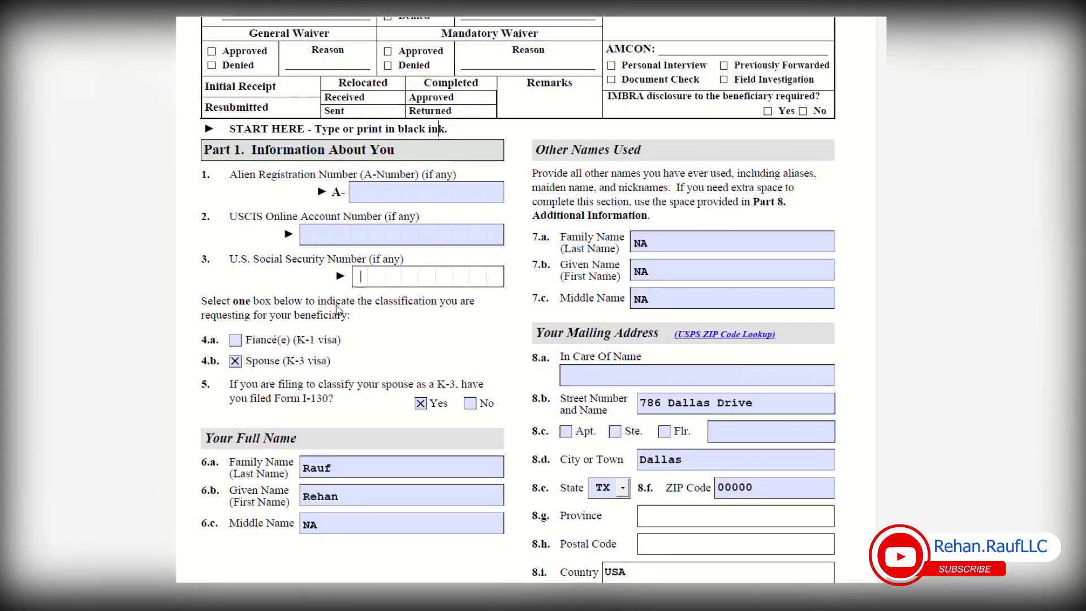
click(235, 341)
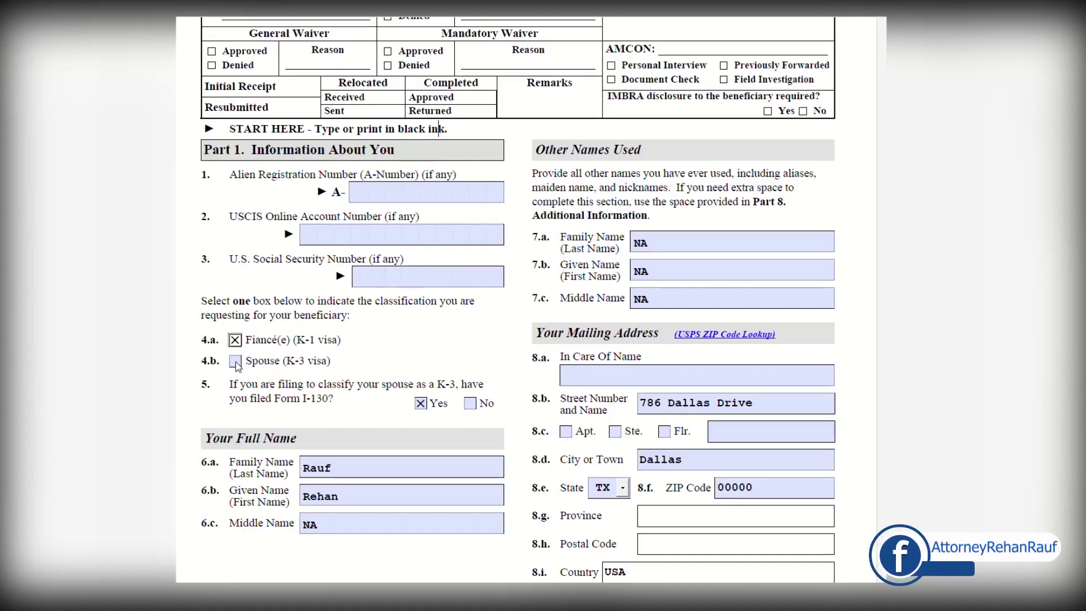
click(236, 362)
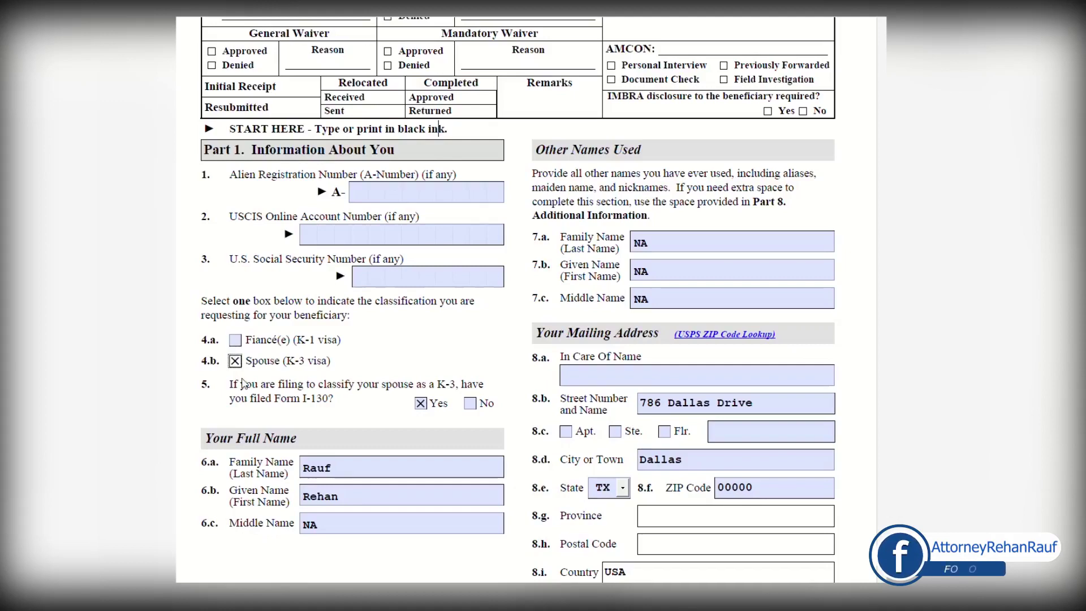
click(237, 341)
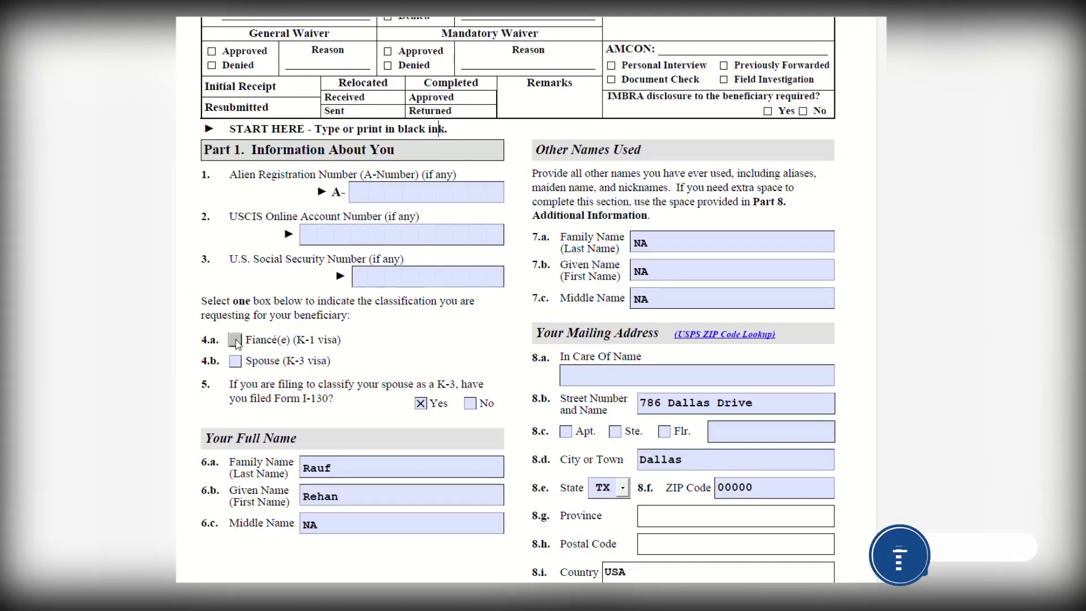
click(235, 365)
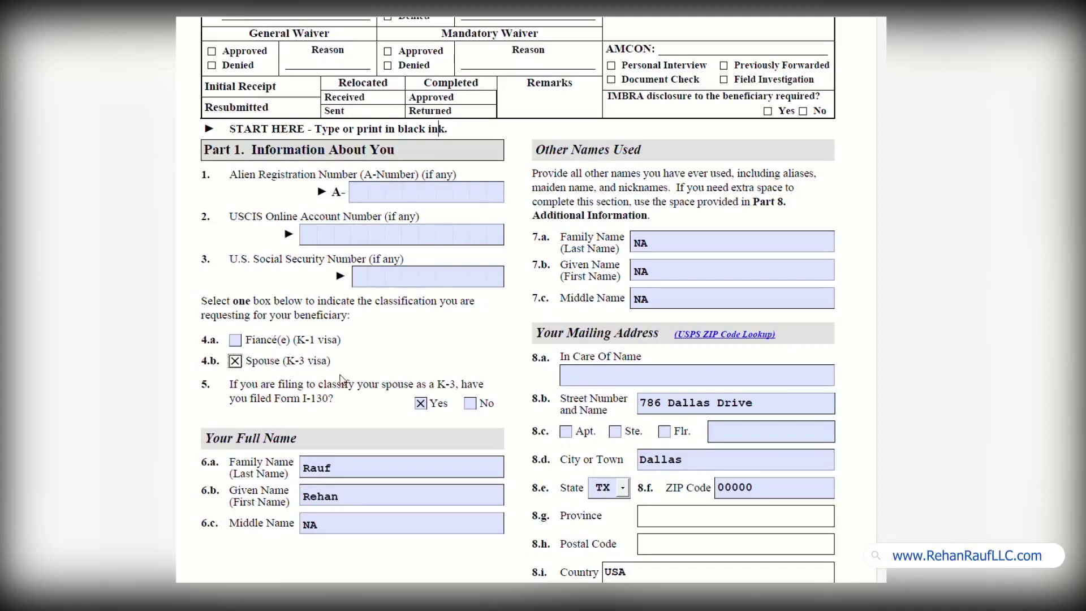
Examine the Spouse (K-3 visa) option in item 4.b, keeping it selected
scroll(370, 362, down, 1)
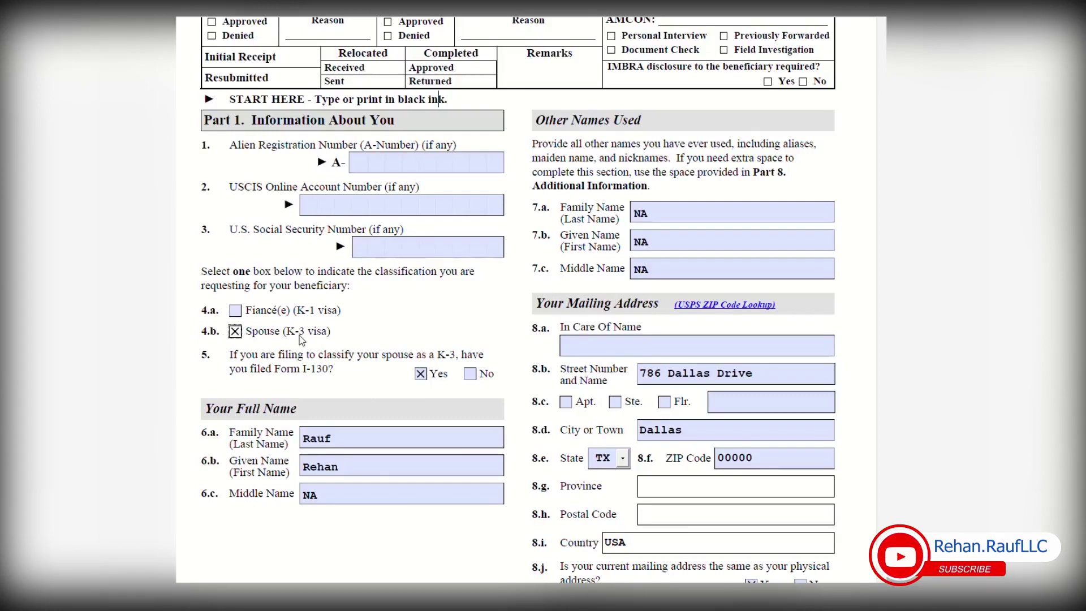
drag(281, 334, 323, 338)
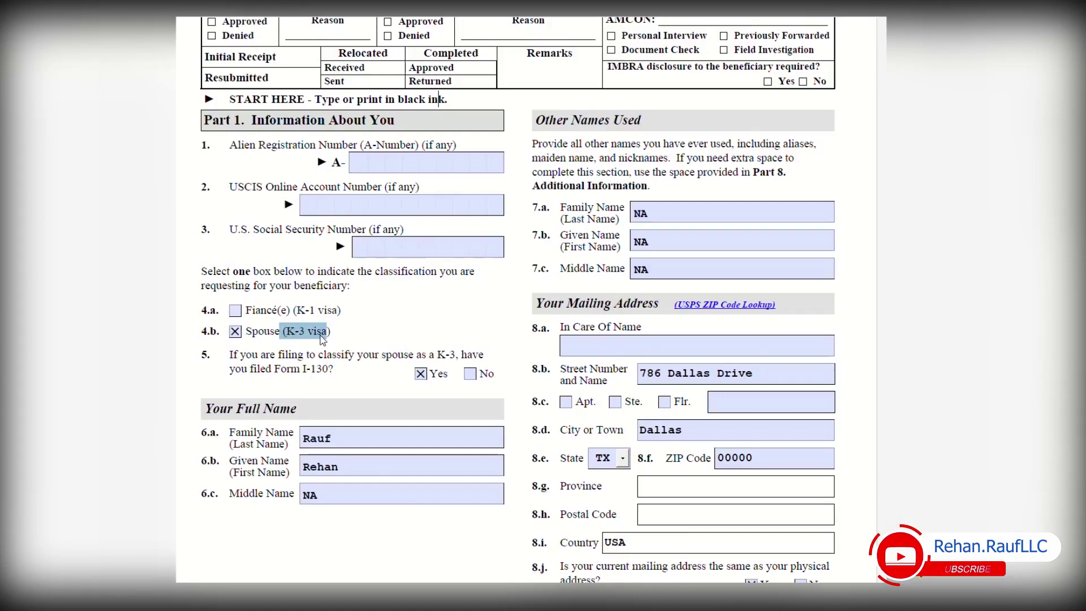
mouse_move(275, 369)
mouse_down()
mouse_move(338, 373)
mouse_move(292, 375)
mouse_up()
click(270, 332)
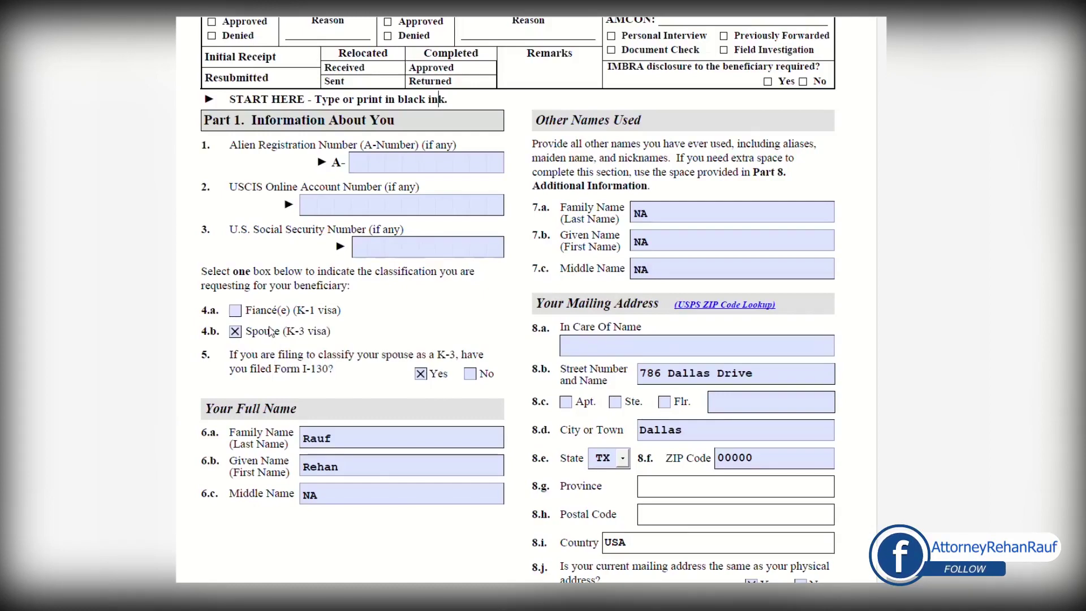
drag(332, 334, 271, 339)
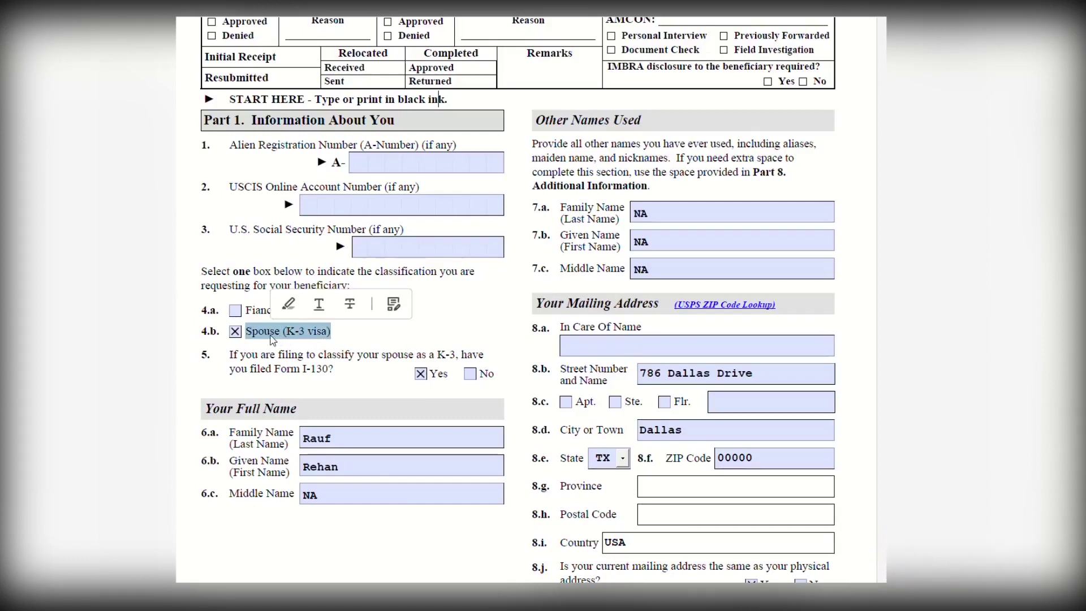
click(385, 341)
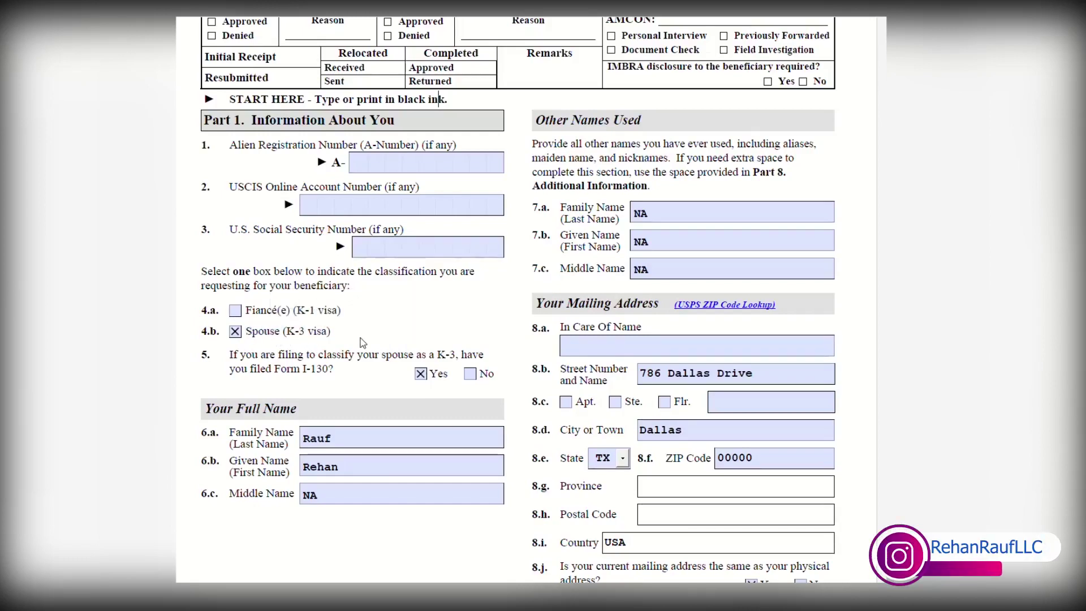
click(236, 336)
click(236, 335)
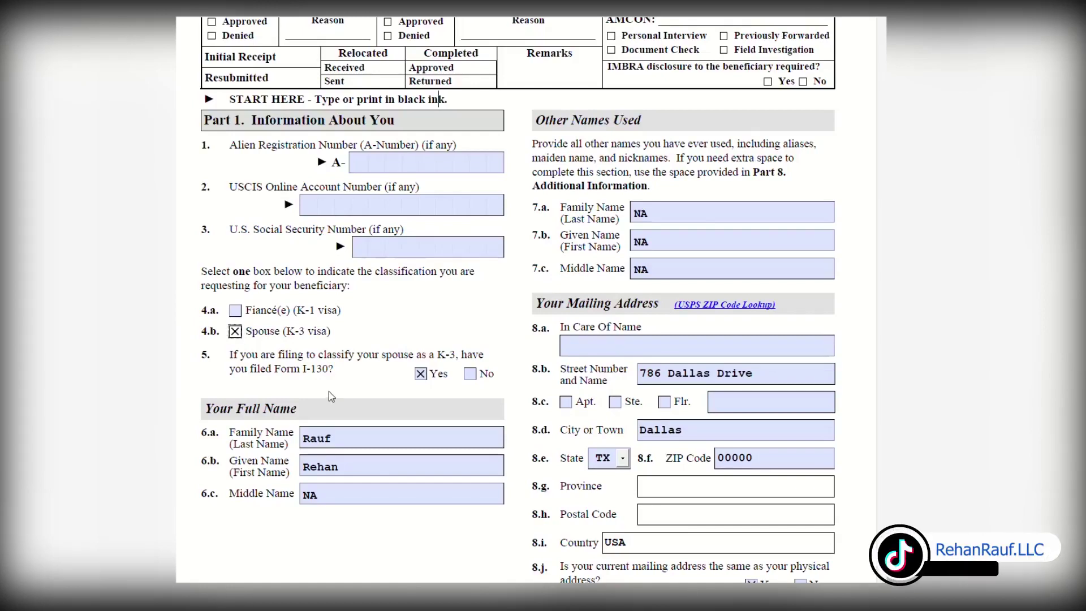
Review the Form I-130 question in item 5 against the K-1 and K-3 classification options
drag(334, 371, 275, 369)
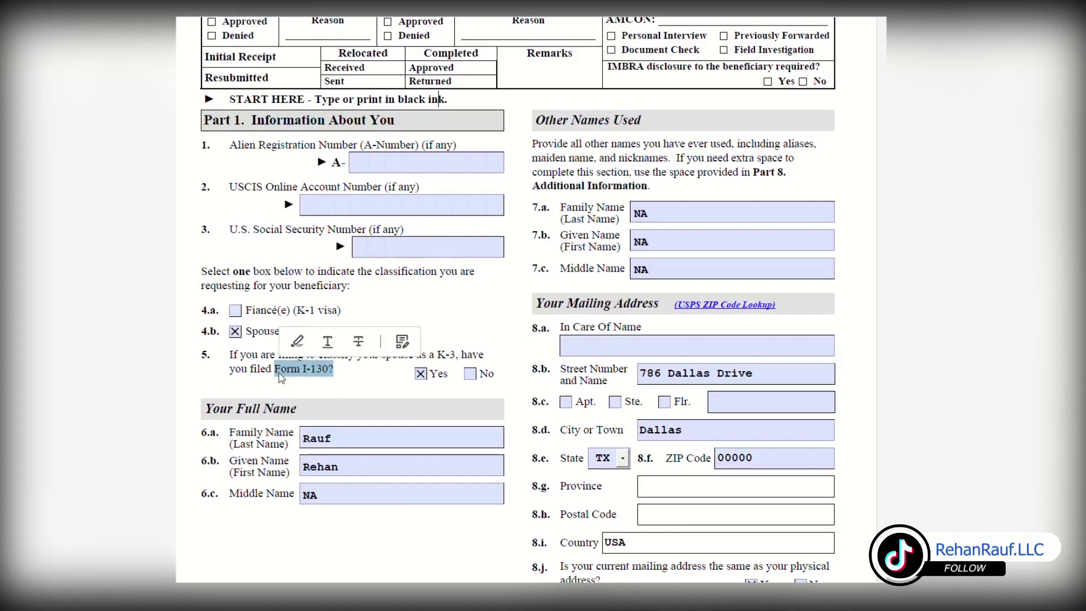
click(302, 375)
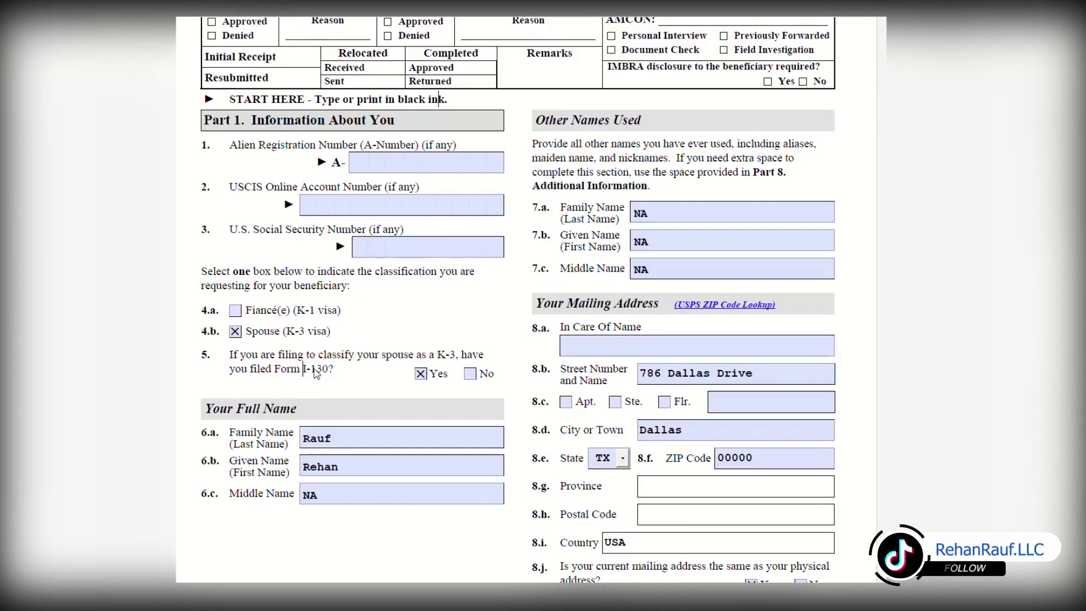
drag(333, 371, 275, 369)
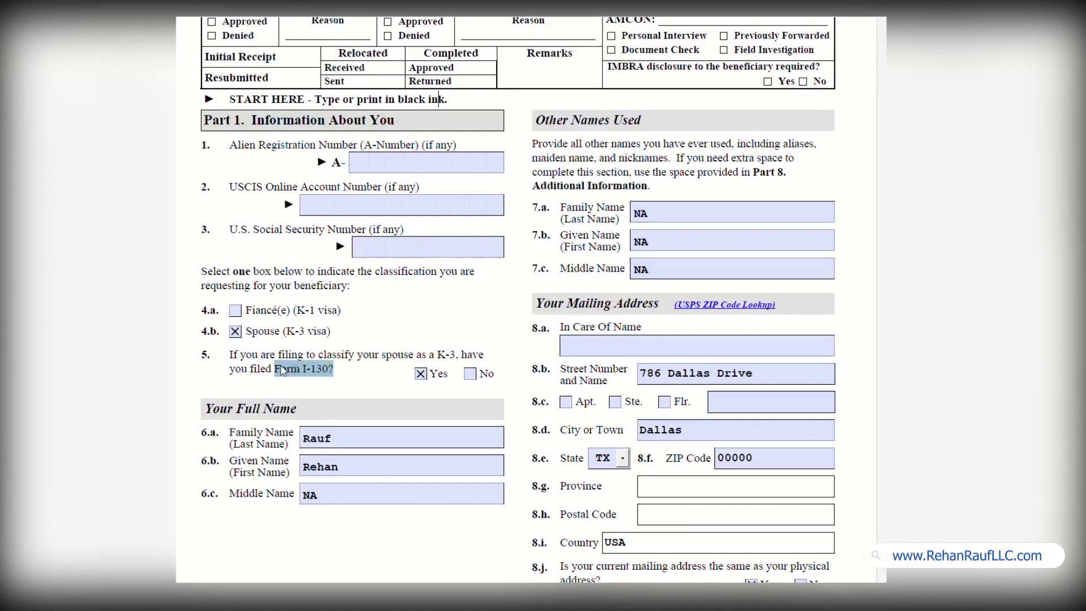
click(264, 336)
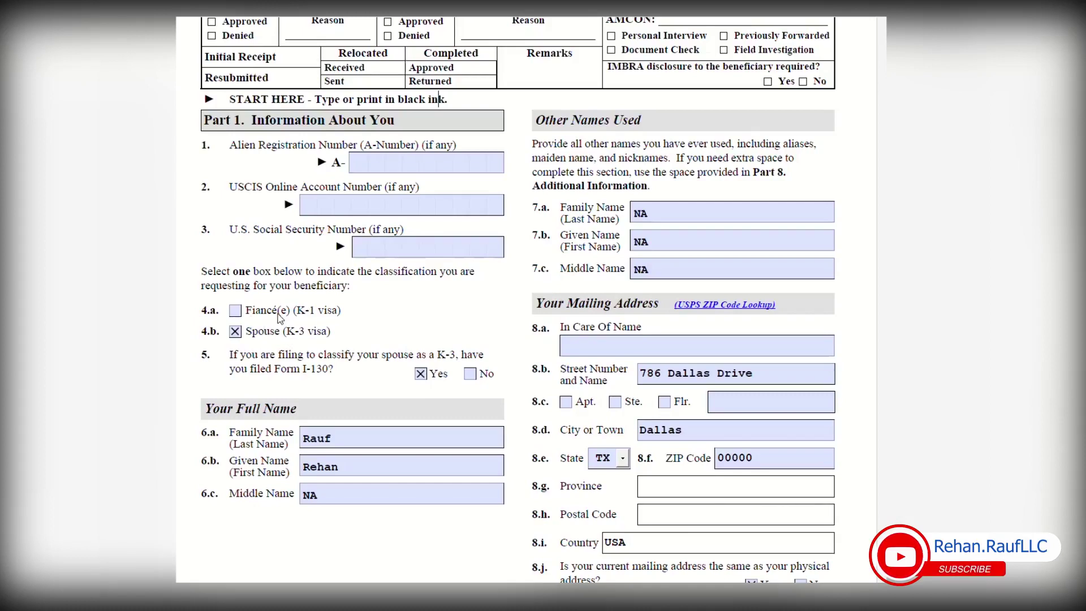
click(235, 312)
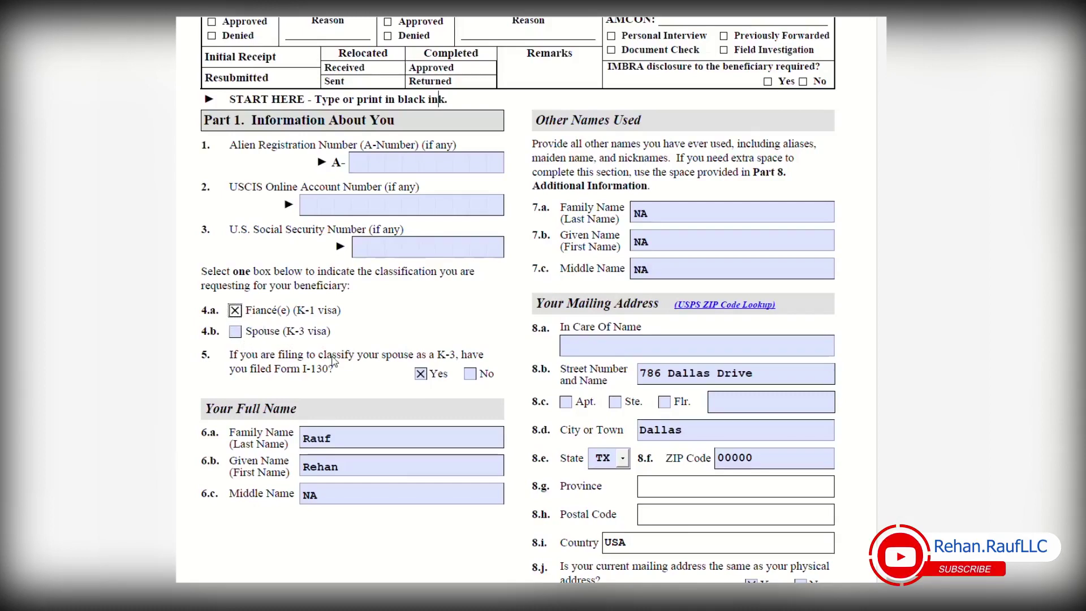
click(235, 332)
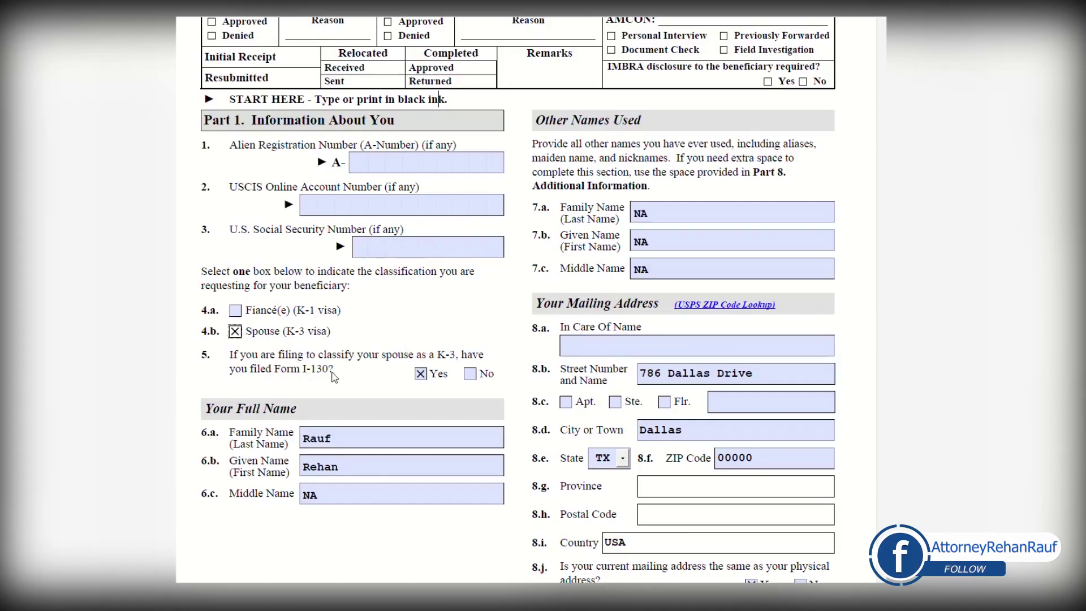
Answer No to item 5, which asks whether Form I-130 has been filed for the spouse
drag(334, 372, 290, 373)
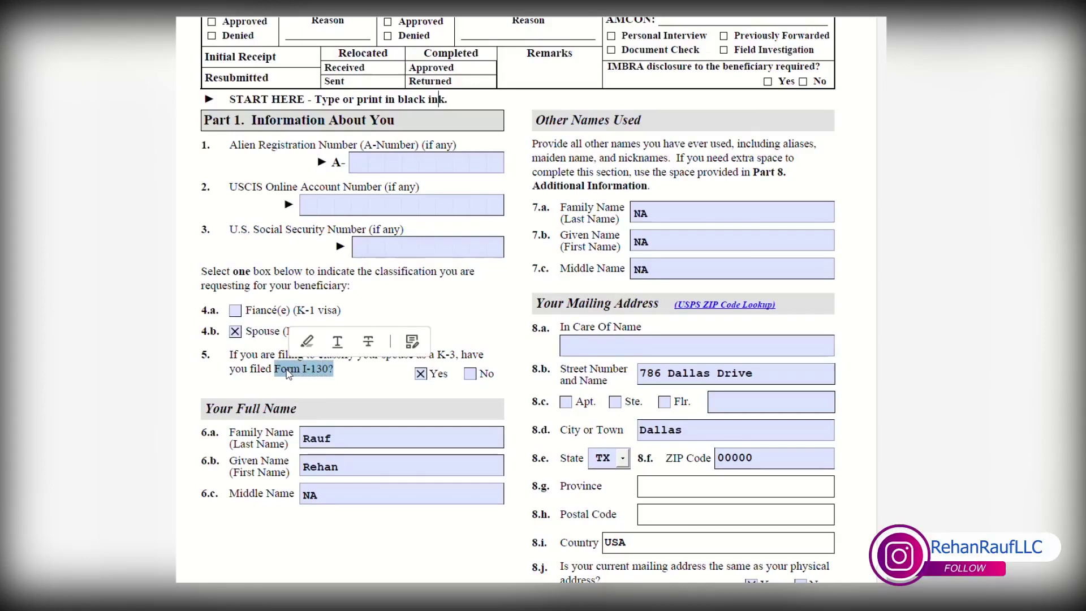
click(342, 372)
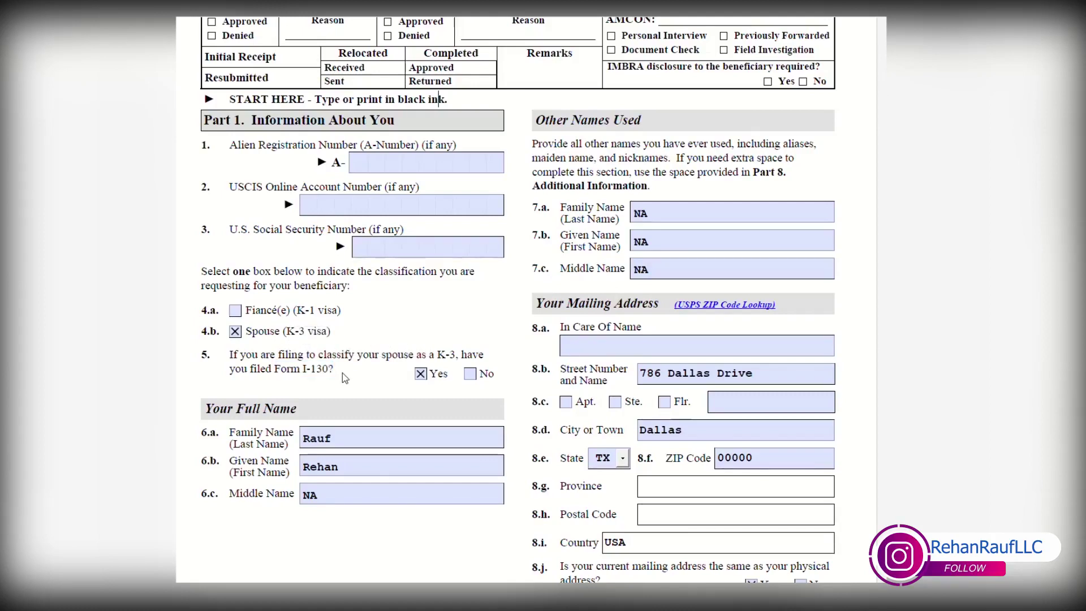
drag(342, 373, 302, 368)
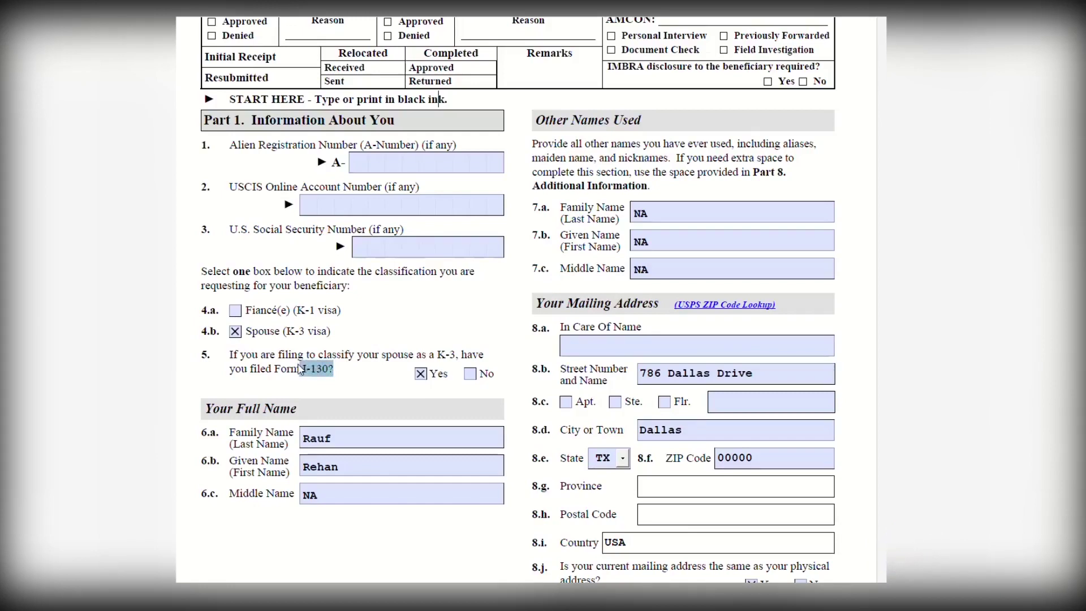
click(421, 374)
click(470, 375)
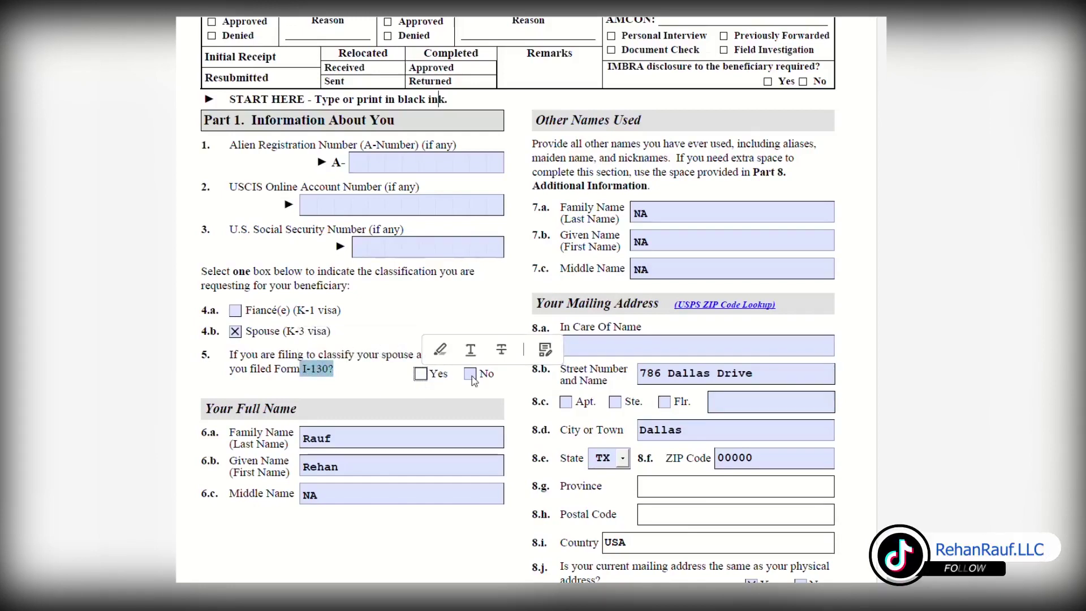
Switch the beneficiary classification to Fiancé(e) (K-1 visa) and back to Spouse (K-3 visa)
click(235, 312)
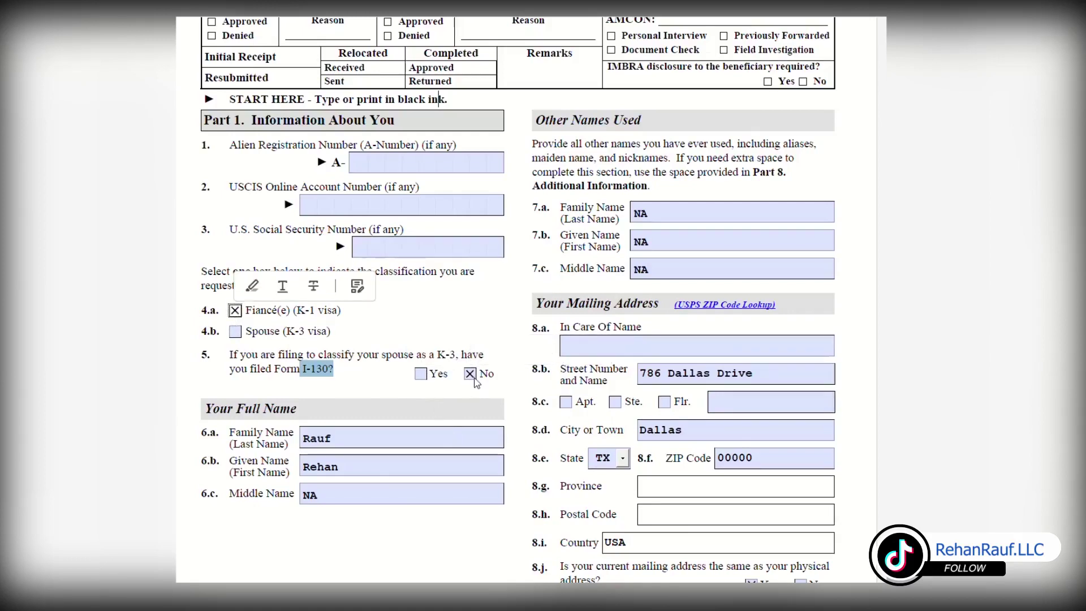
click(234, 332)
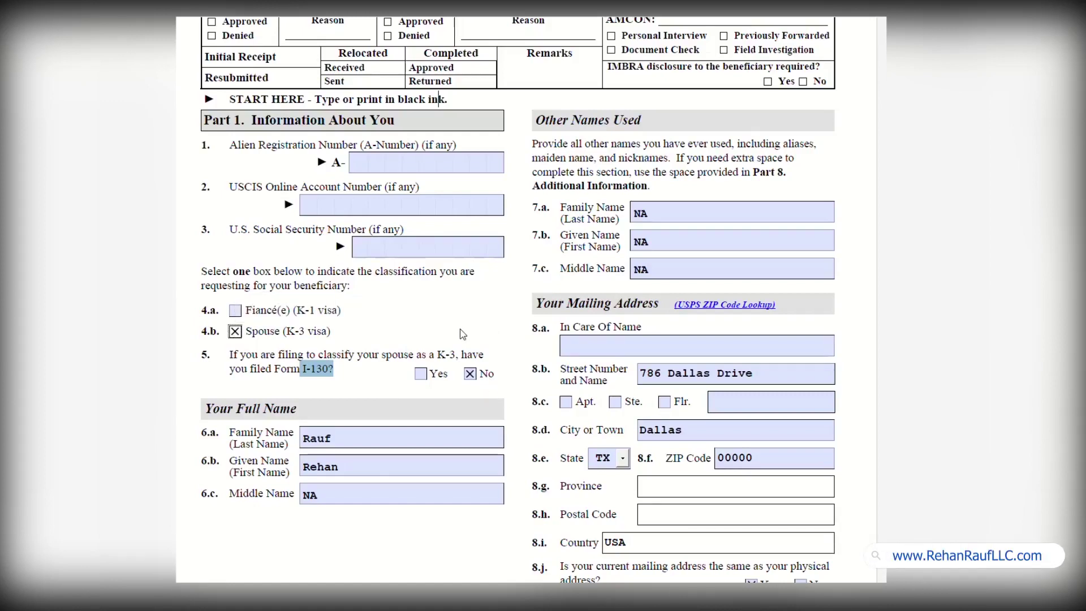
scroll(518, 440, down, 3)
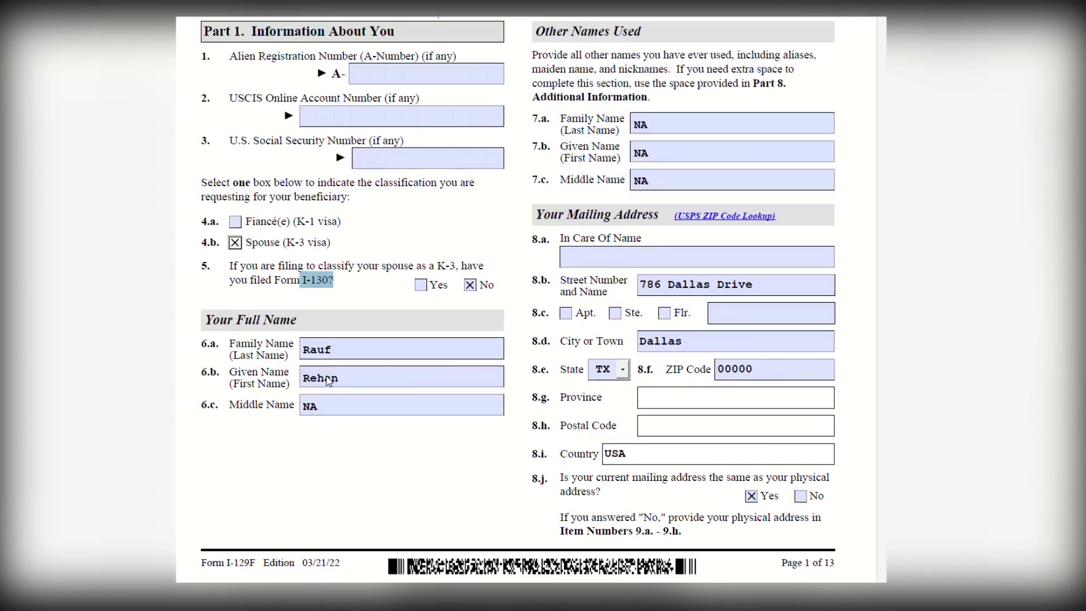
Review the Your Full Name section and the Other Names Used instructions about aliases and maiden name
drag(234, 320, 296, 322)
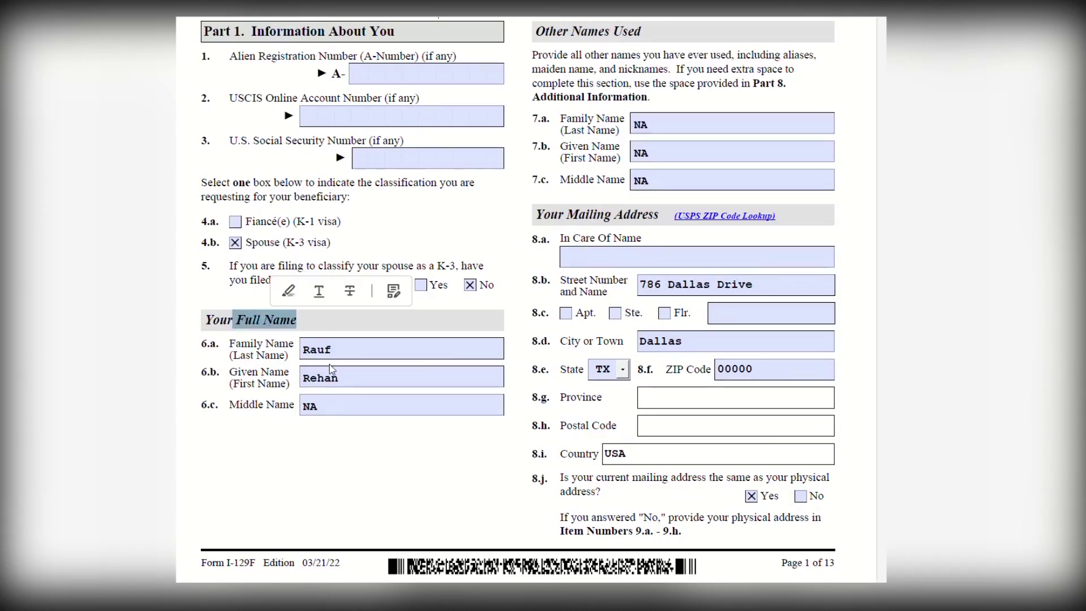
click(319, 408)
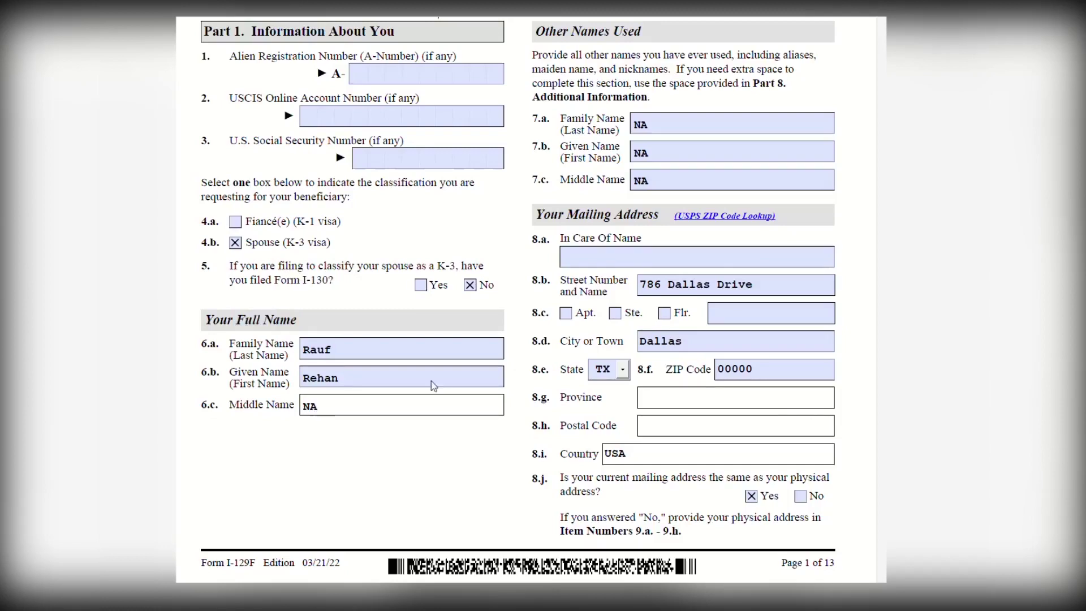
drag(623, 74, 650, 76)
drag(534, 74, 586, 76)
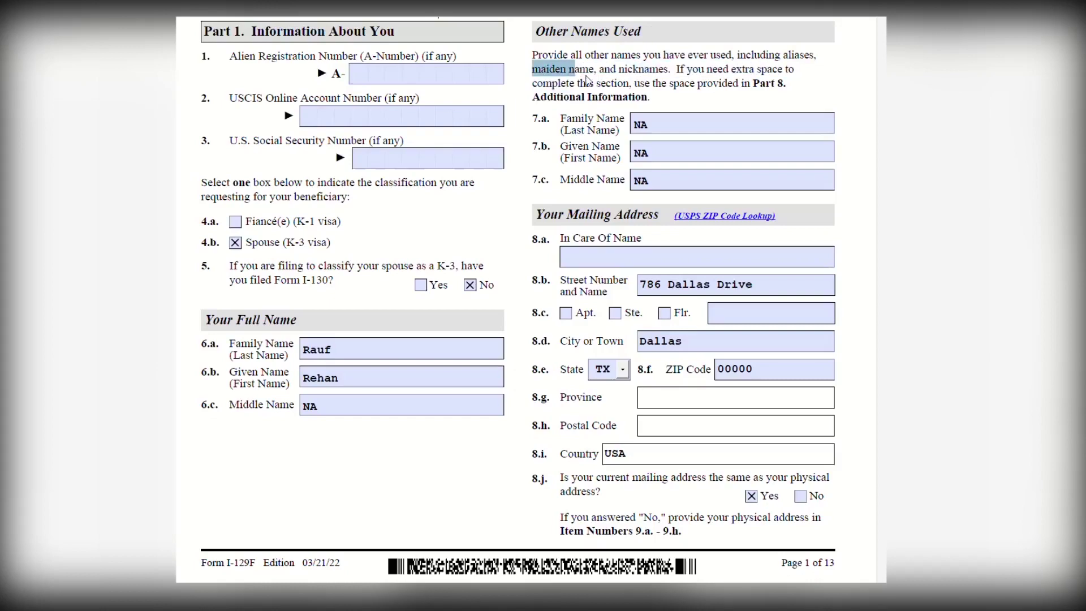
click(796, 60)
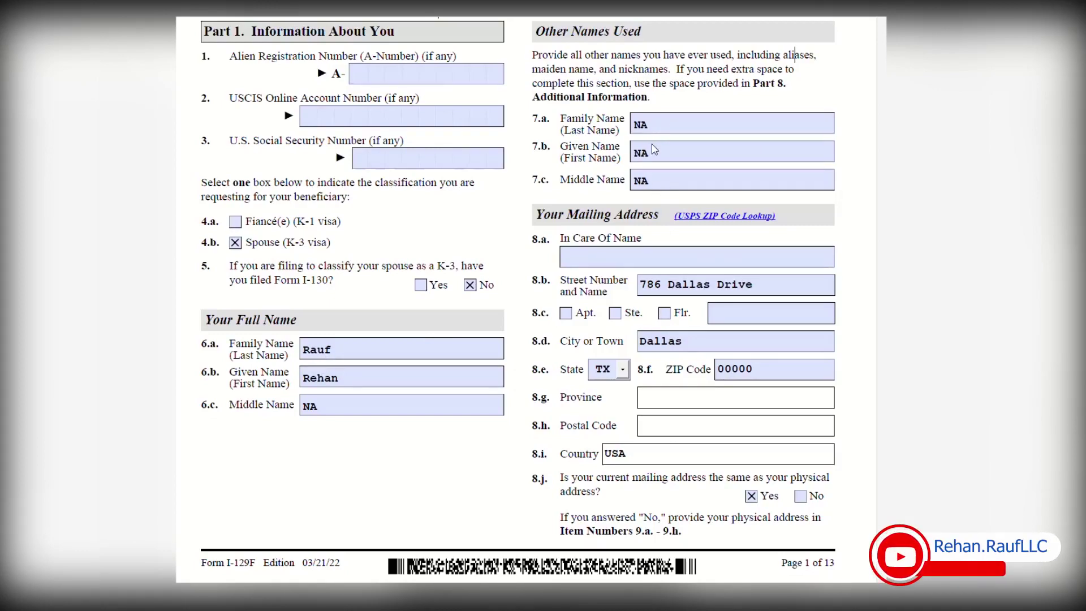
Review the street number and name entry in item 8.b of the mailing address
scroll(658, 225, down, 1)
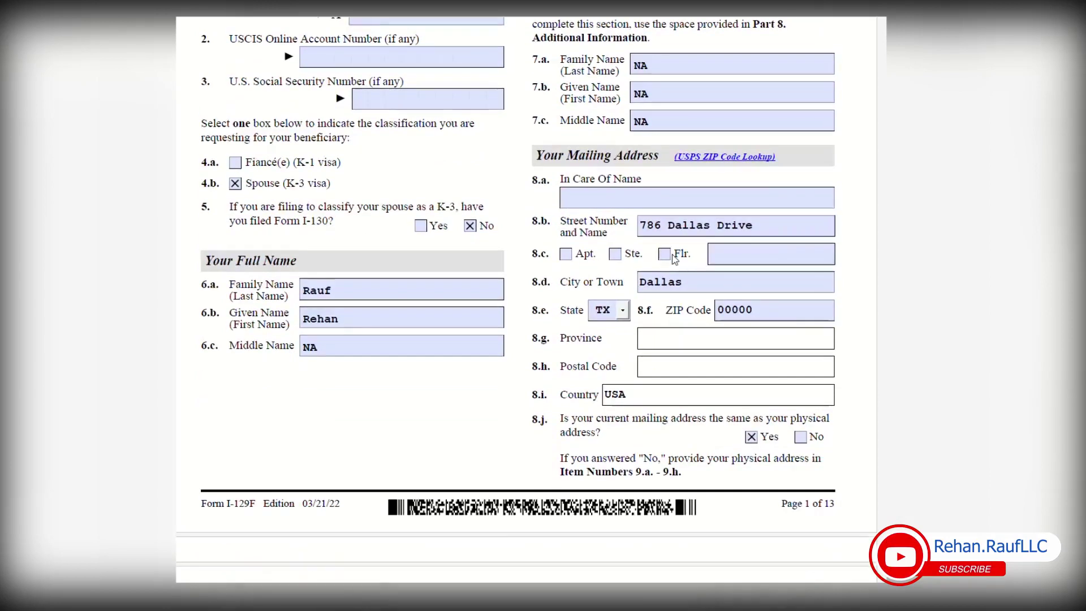
drag(754, 226, 648, 225)
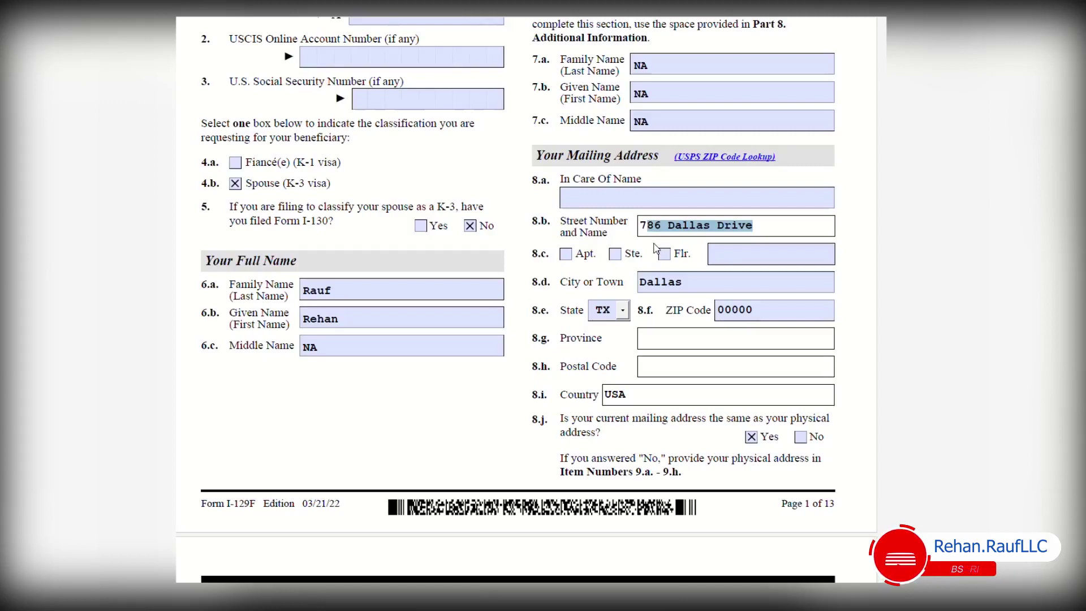
click(774, 229)
scroll(715, 169, down, 2)
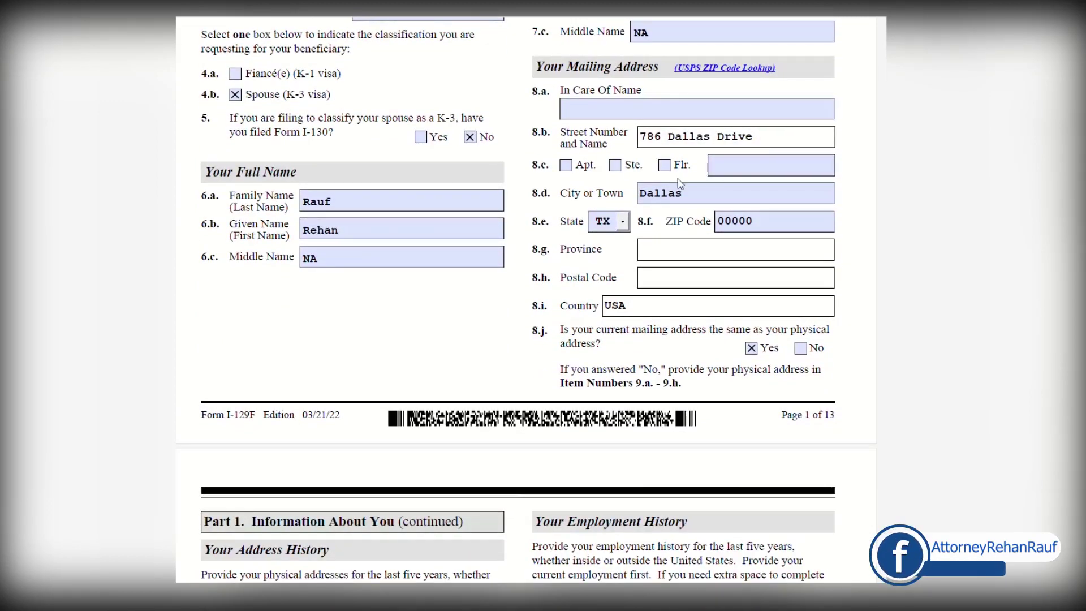
Mark Apt. as the unit type in item 8.c and enter the unit number
click(566, 165)
click(753, 173)
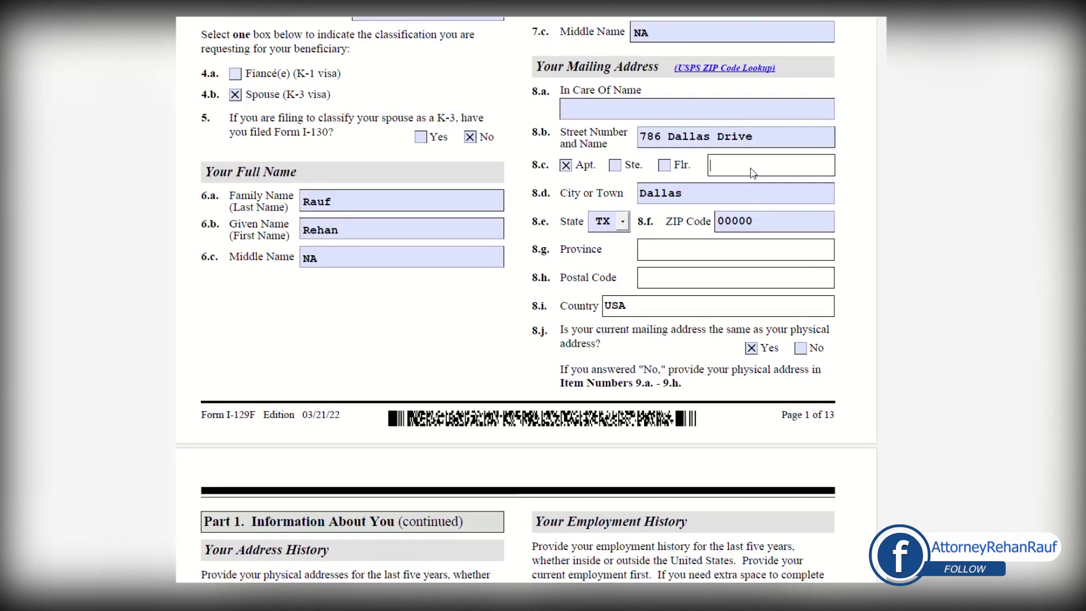
drag(646, 169, 591, 170)
click(572, 166)
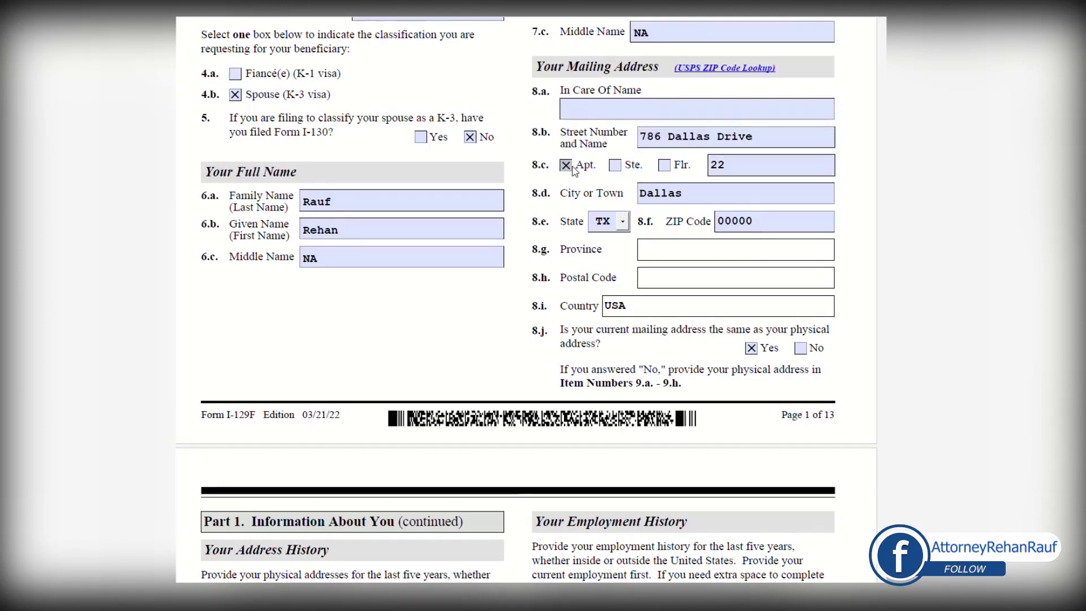
Switch the unit type in item 8.c to Ste. and to Flr., and clear the Flr. choice
click(618, 168)
click(618, 168)
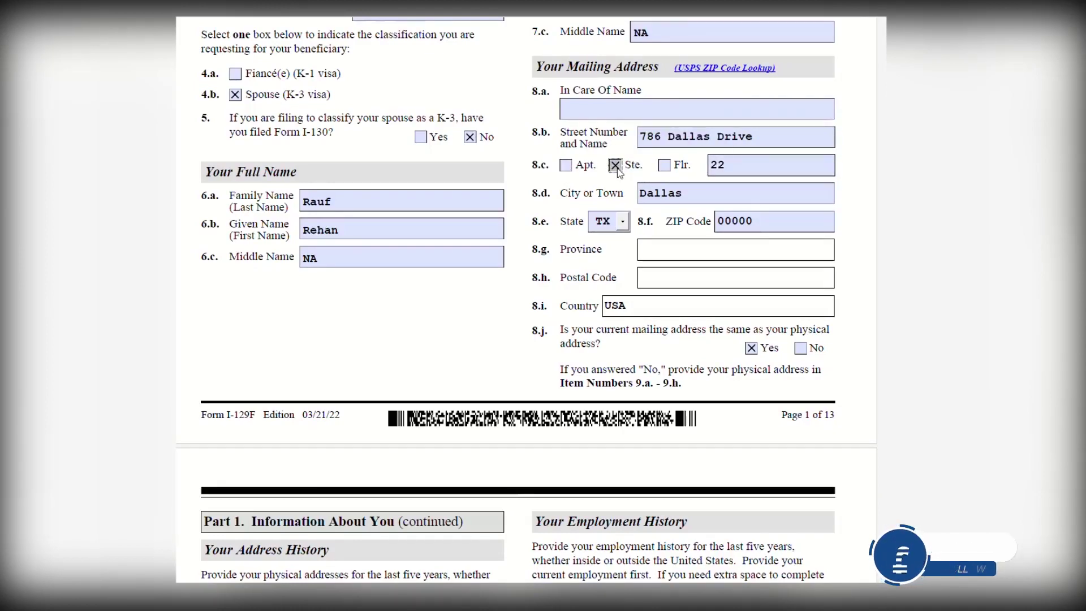
click(665, 165)
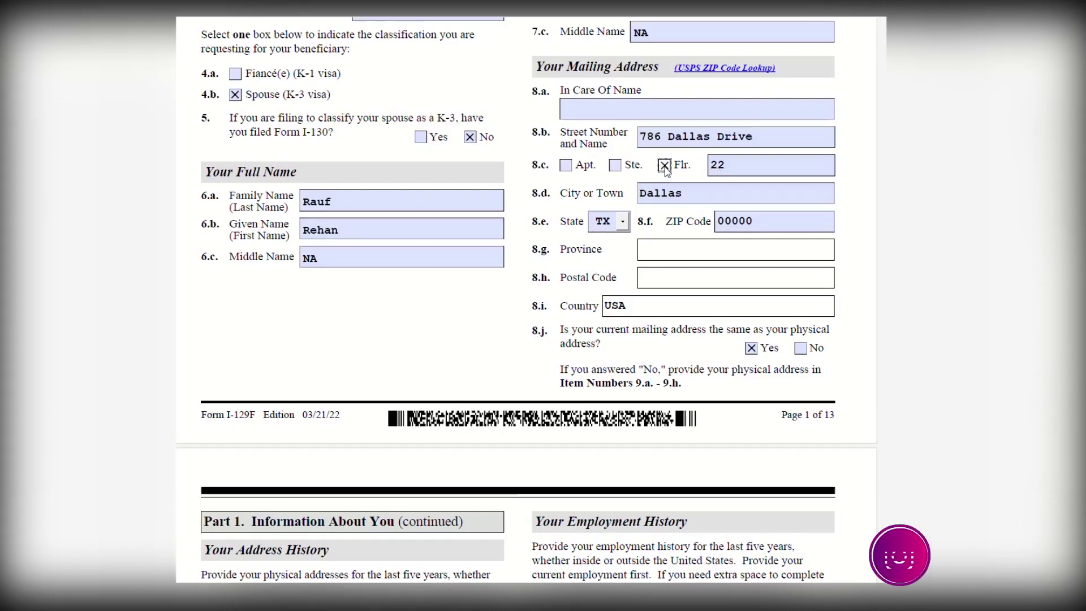
click(745, 167)
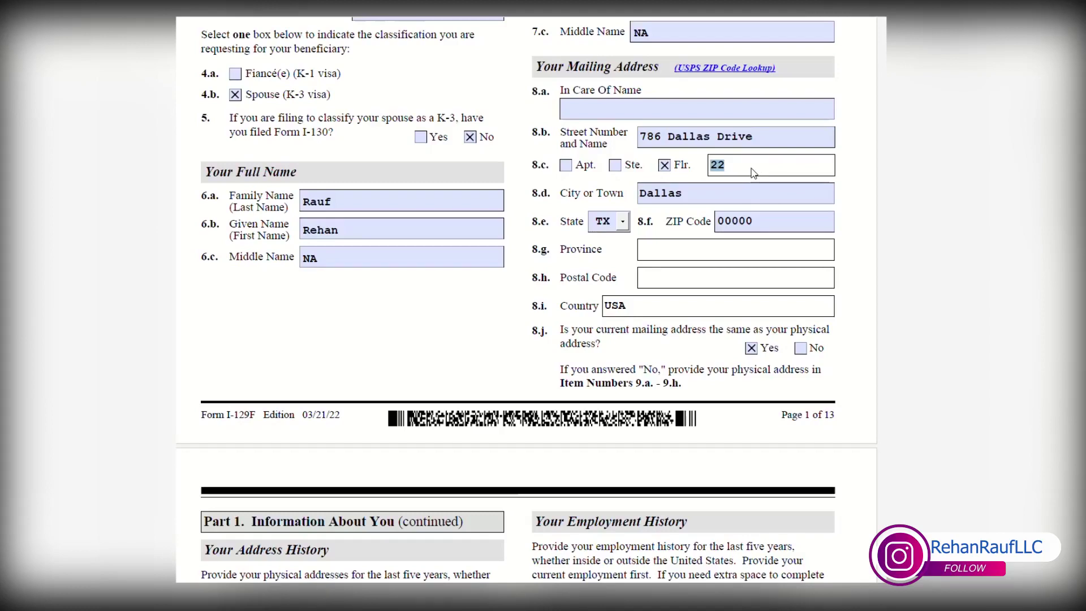
click(665, 165)
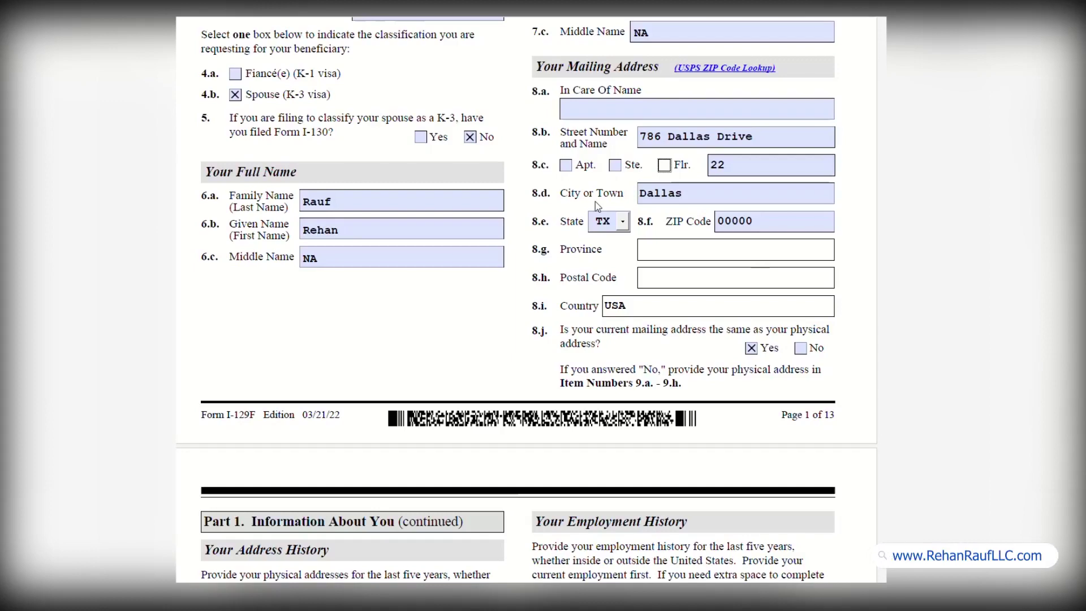
Answer No to item 8.j, which asks whether the mailing address is the same as the physical address
scroll(673, 111, down, 3)
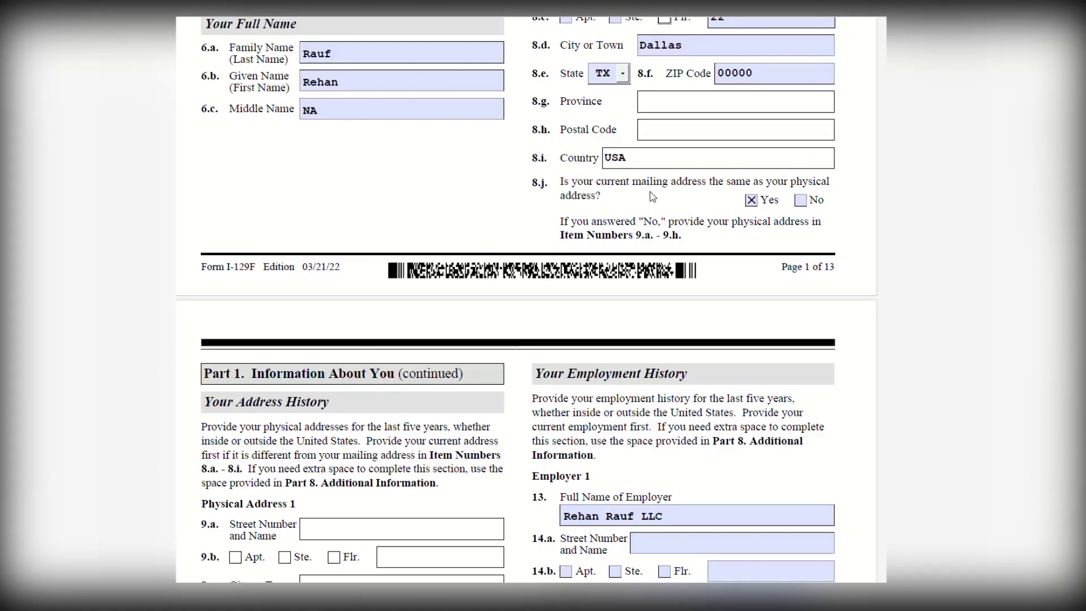
scroll(813, 202, down, 1)
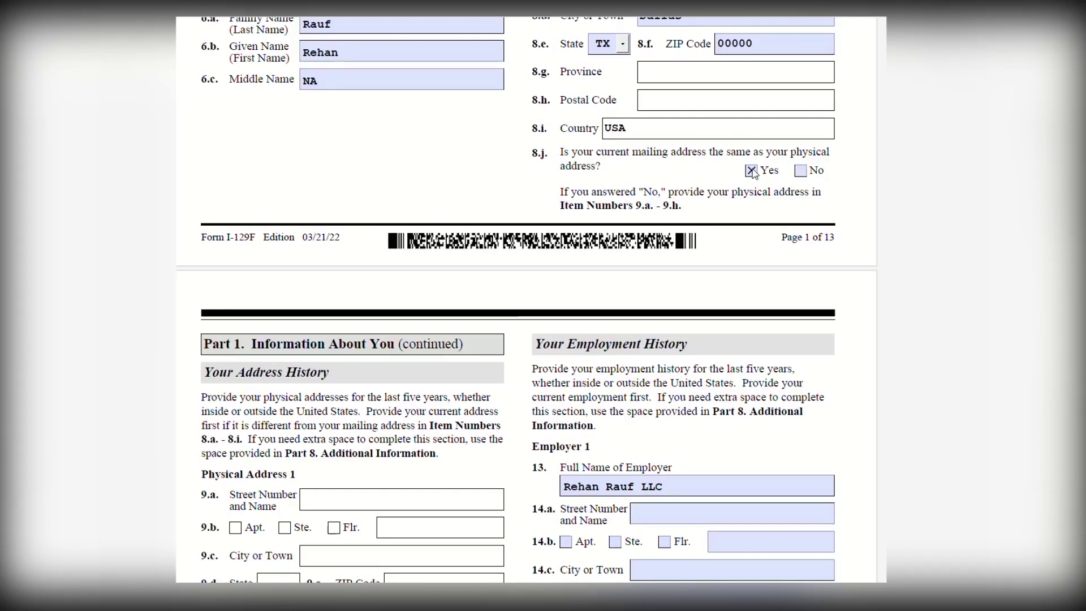
scroll(753, 170, down, 2)
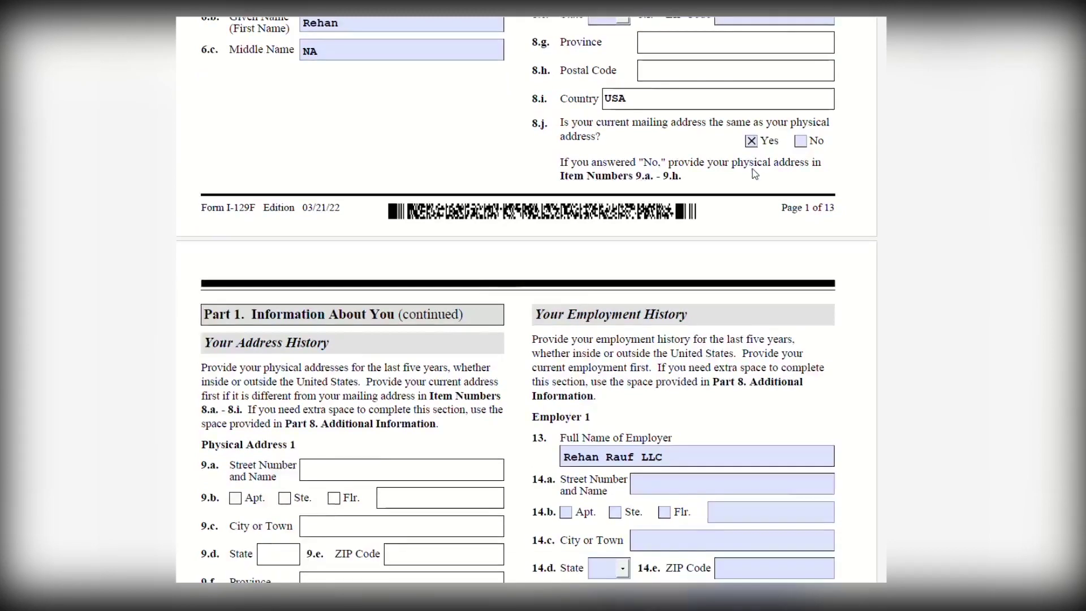
click(802, 112)
scroll(808, 116, down, 4)
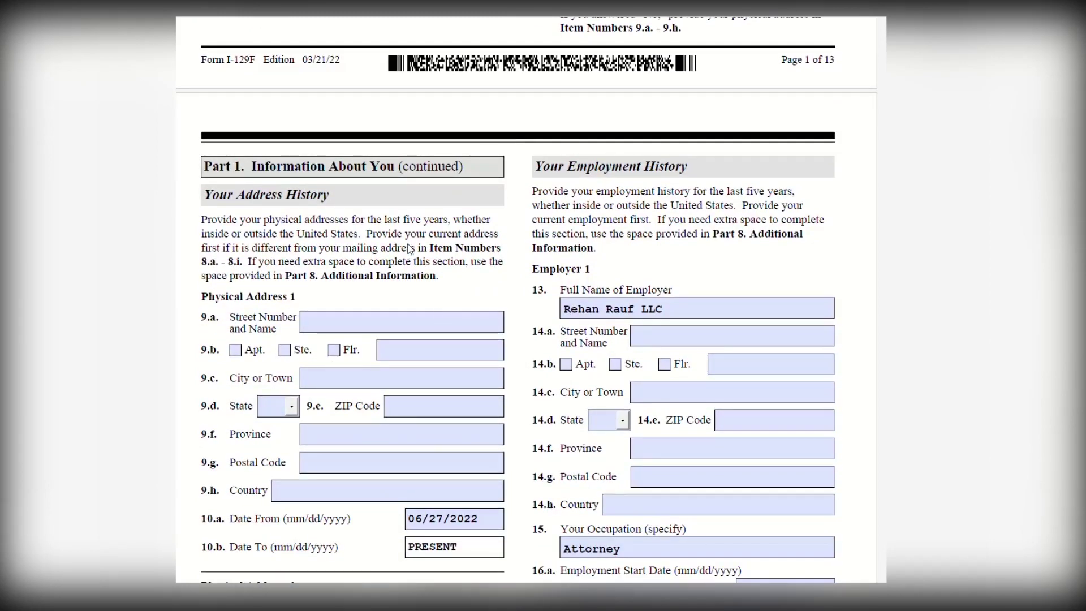
Switch the item 8.j answer to Yes and back to No to compare the Physical Address 1 fields
drag(414, 224, 449, 222)
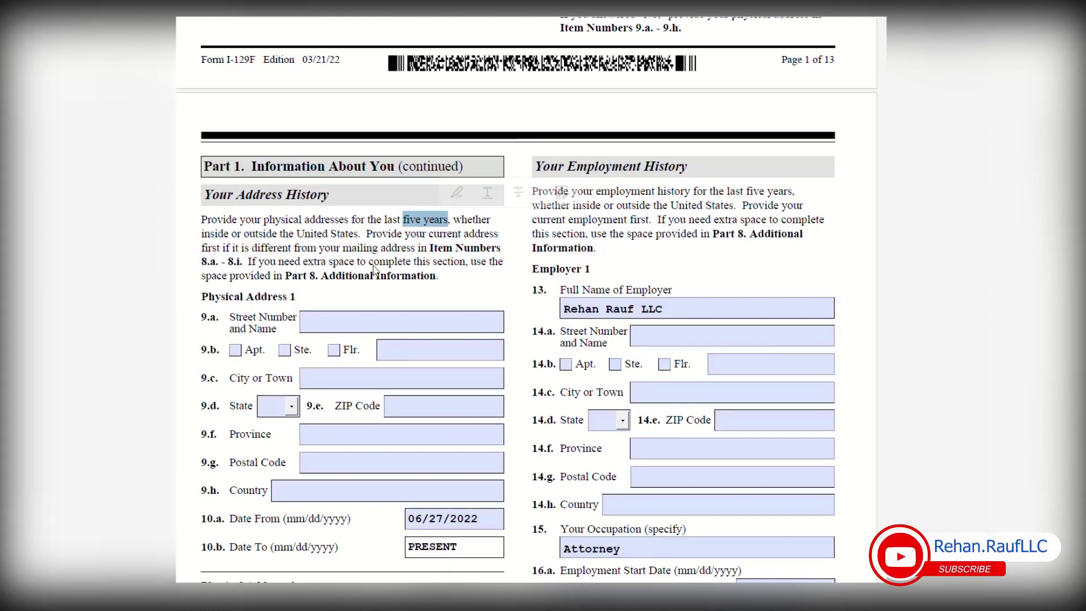
scroll(374, 271, up, 1)
click(753, 24)
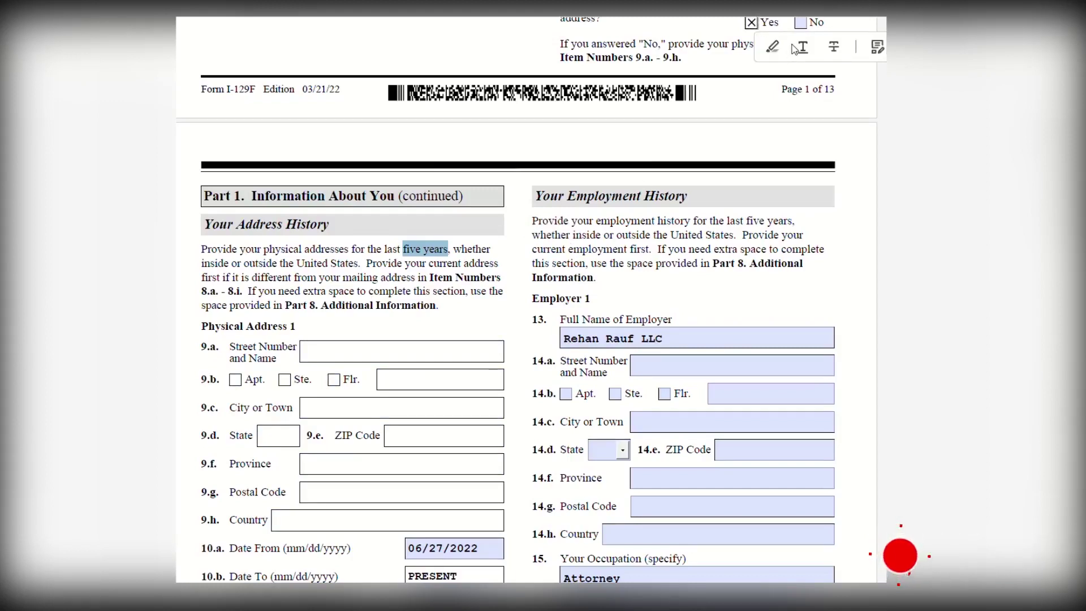
click(801, 23)
click(411, 306)
scroll(417, 308, down, 3)
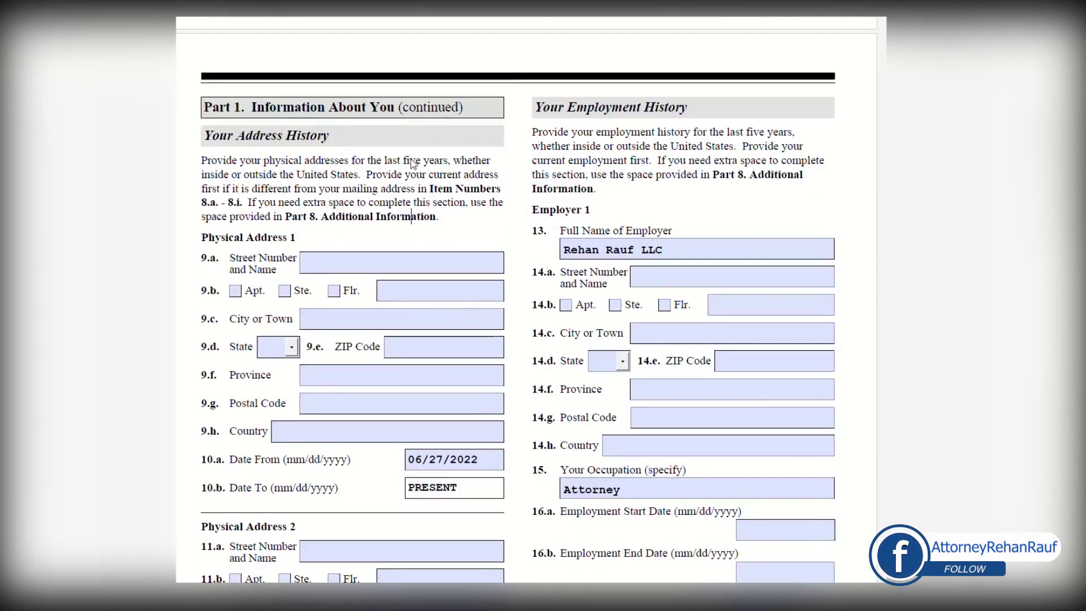
Highlight the five-year period in the address history instructions and answer Yes to item 8.j
drag(403, 160, 449, 161)
scroll(748, 169, up, 4)
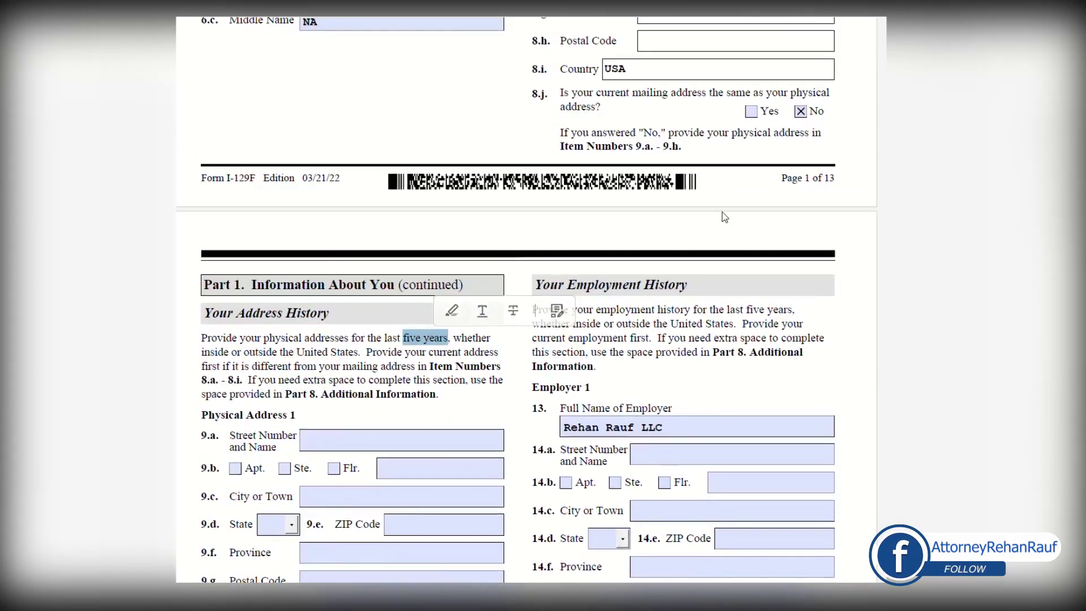
scroll(333, 346, down, 4)
scroll(333, 347, down, 2)
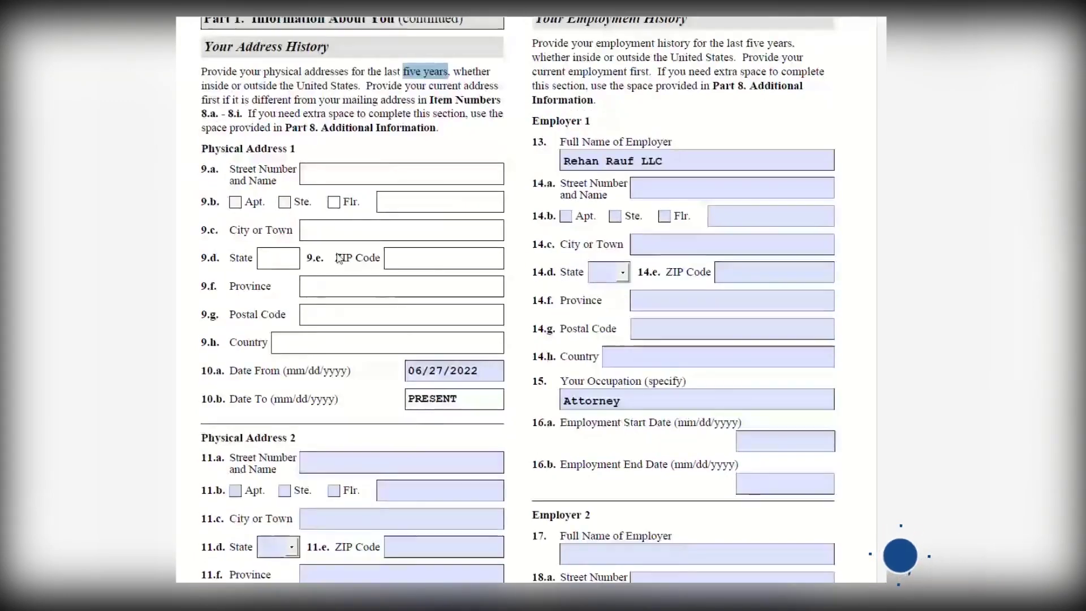
Examine the Physical Address 1 and 2 fields and their date items against the last-five-years address history requirement
scroll(337, 270, down, 1)
scroll(337, 271, down, 1)
click(308, 381)
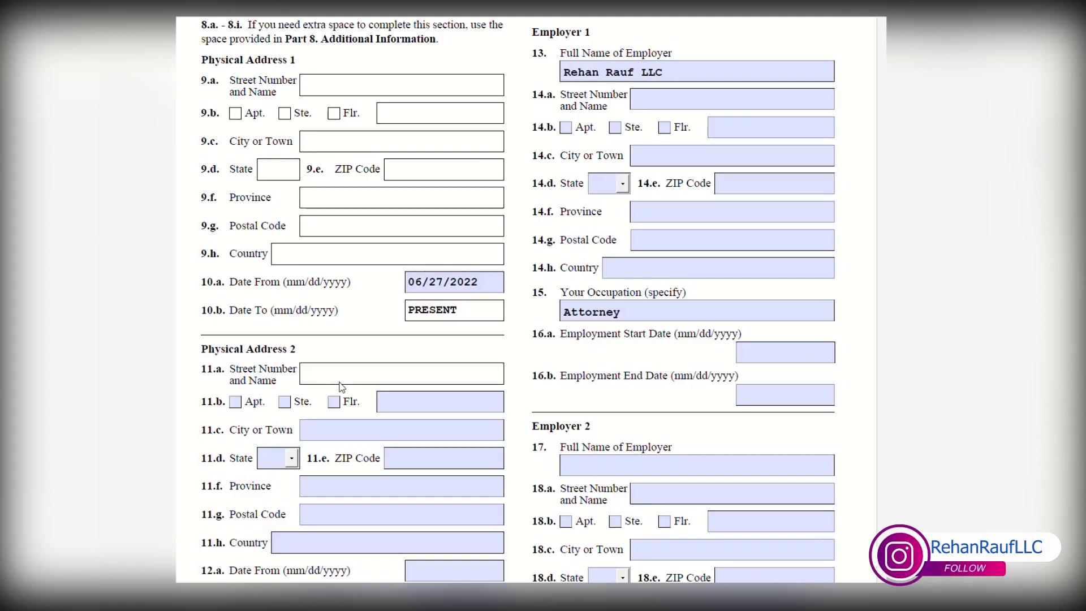
scroll(342, 387, up, 4)
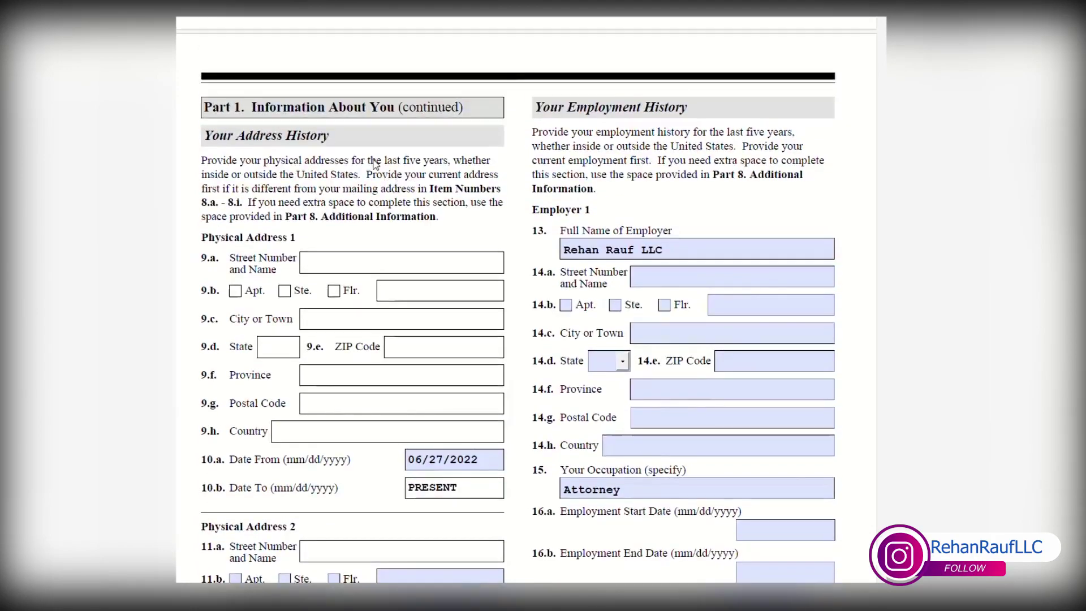
drag(385, 162, 431, 164)
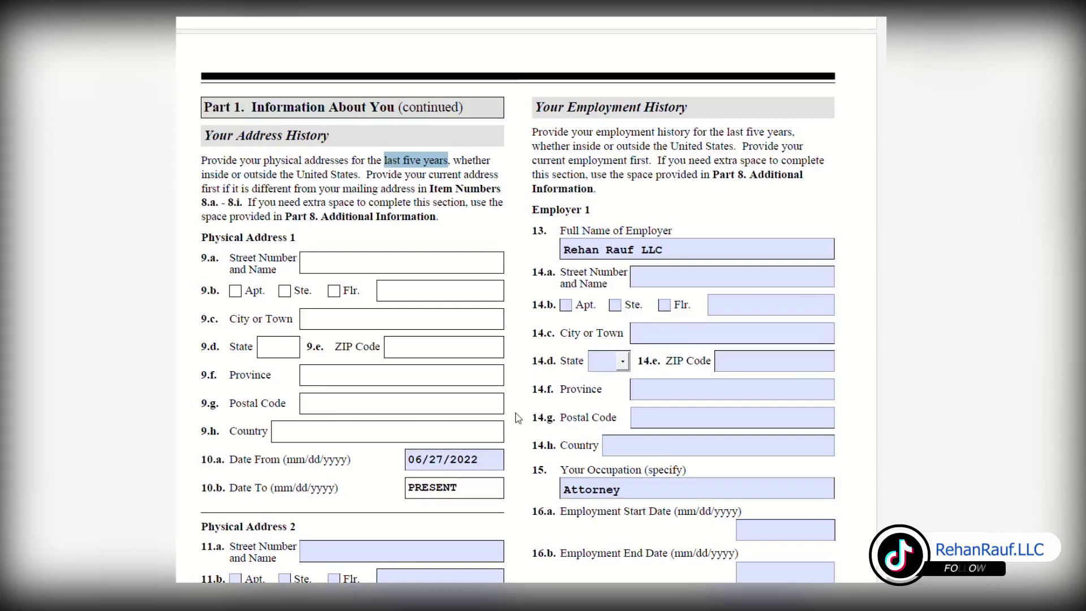
scroll(518, 418, down, 5)
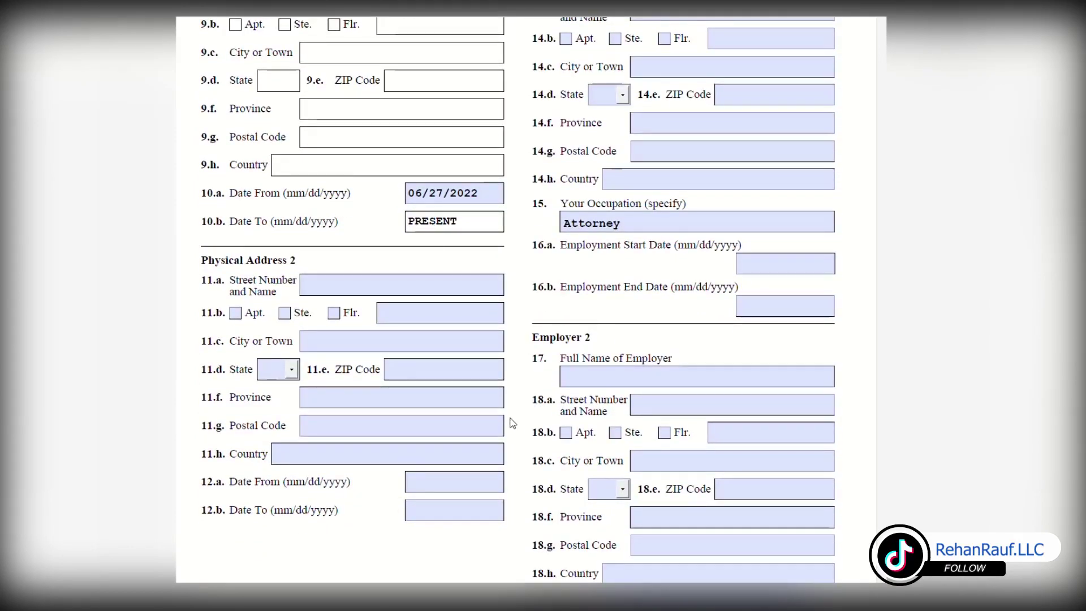
scroll(339, 305, up, 2)
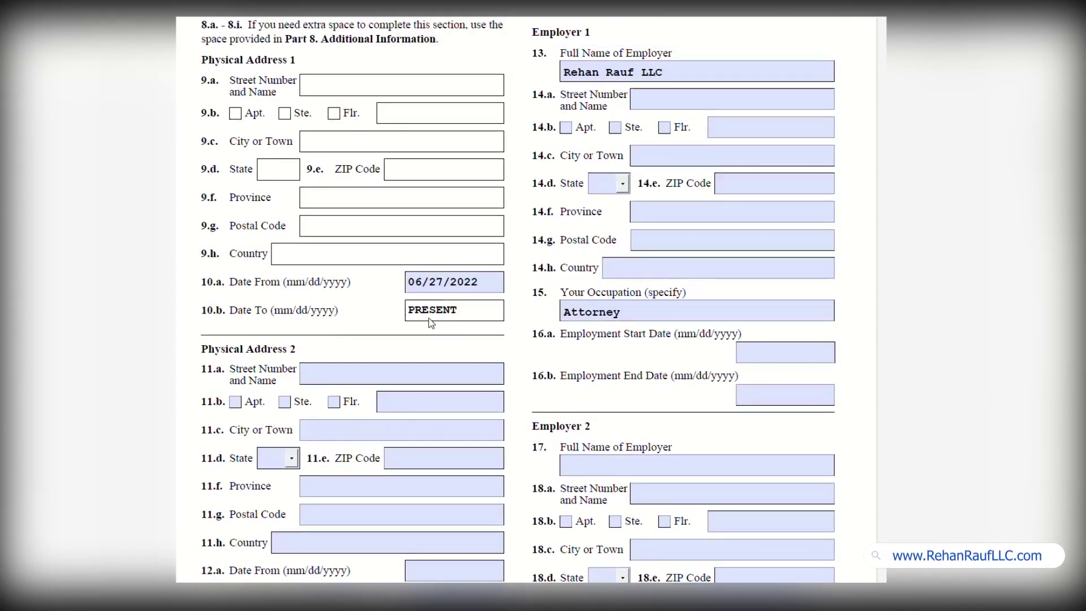
scroll(365, 224, down, 1)
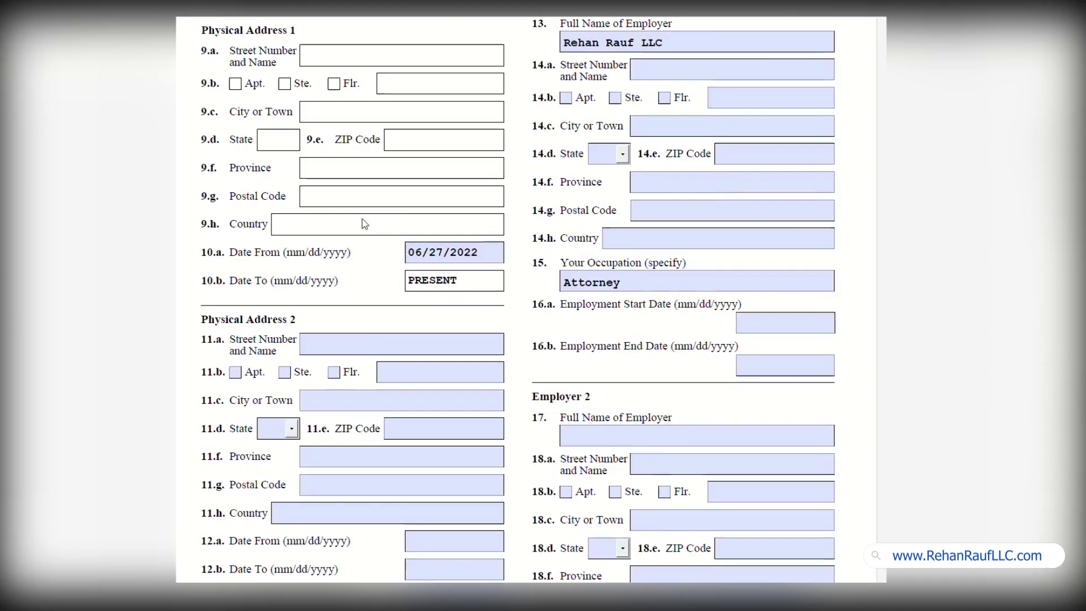
scroll(367, 226, up, 3)
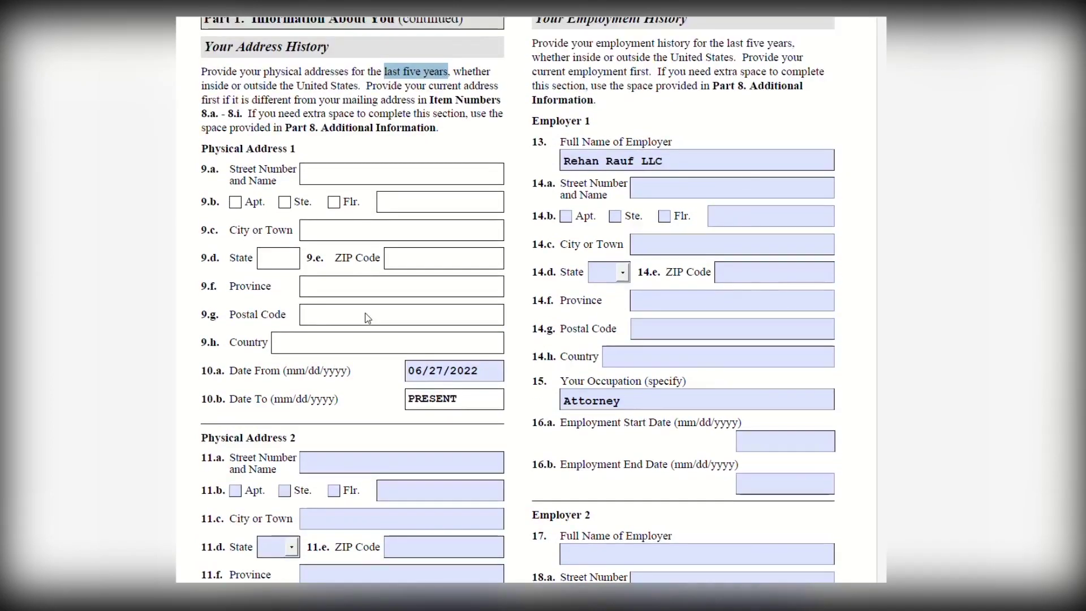
scroll(444, 301, down, 1)
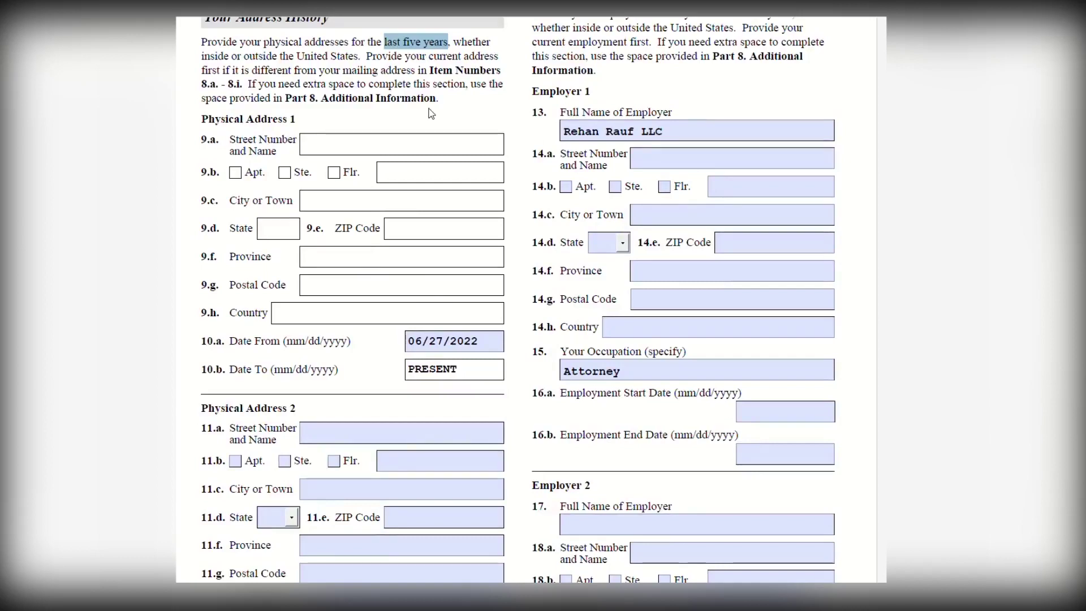
Highlight the reference to Part 8 in the address history instructions and view the Additional Information section on page 13
drag(202, 97, 405, 102)
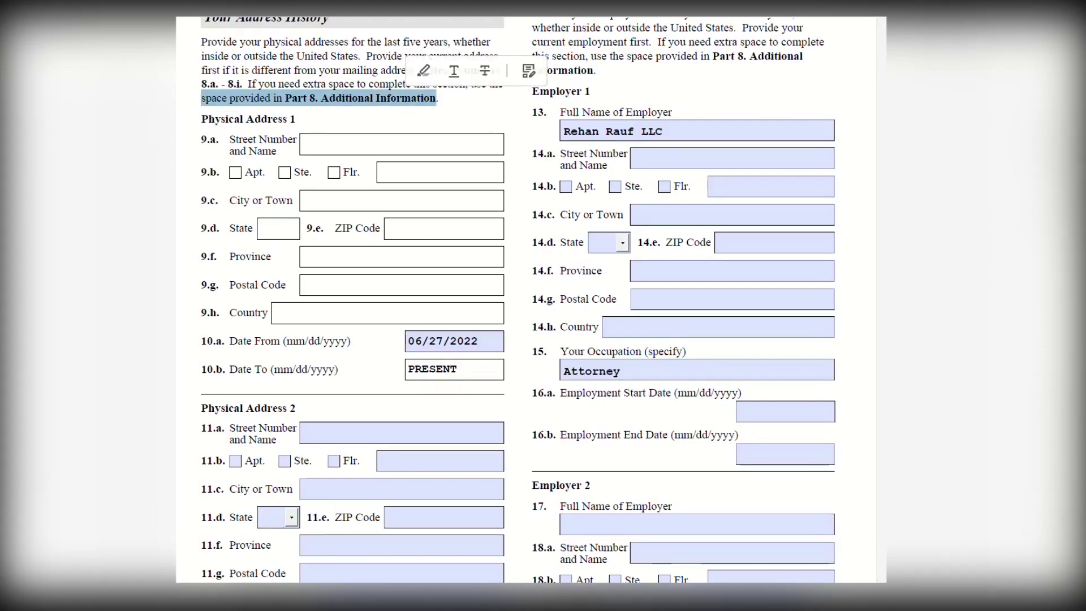
scroll(526, 300, down, 20)
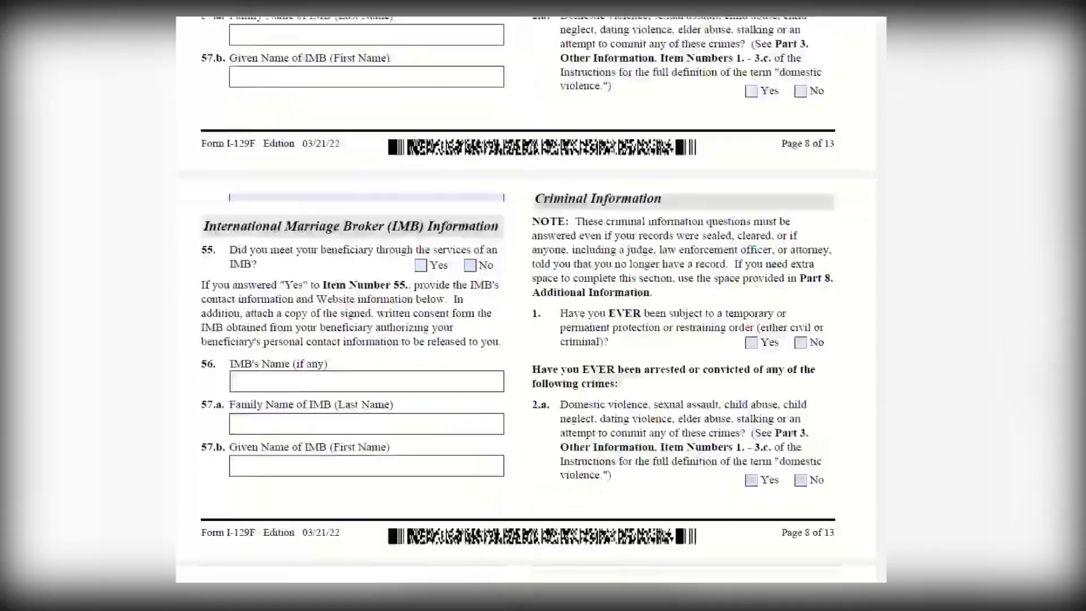
scroll(526, 299, down, 15)
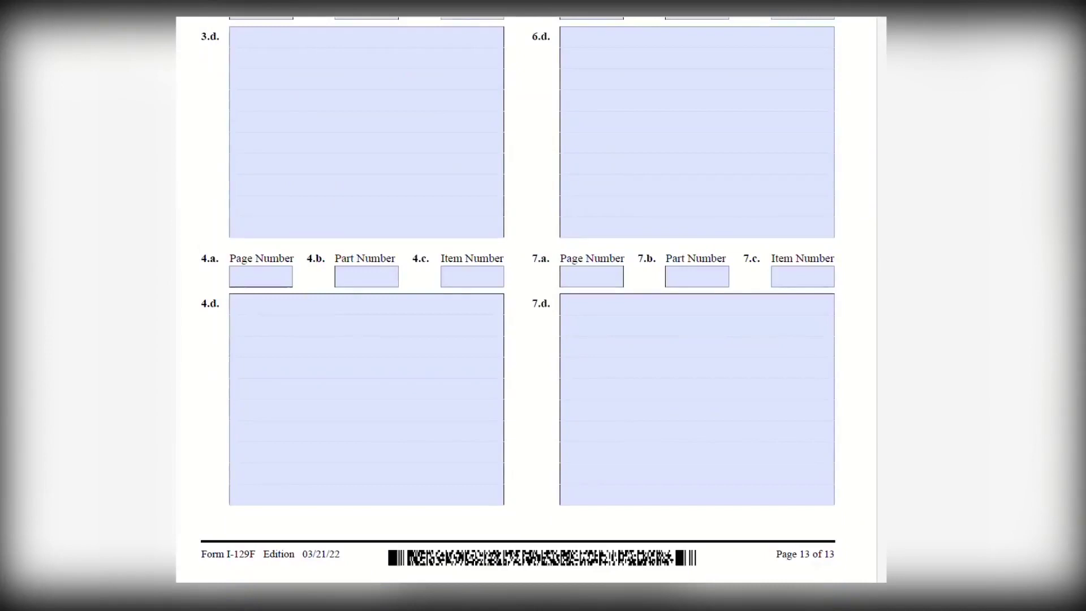
scroll(526, 300, up, 4)
scroll(527, 300, up, 3)
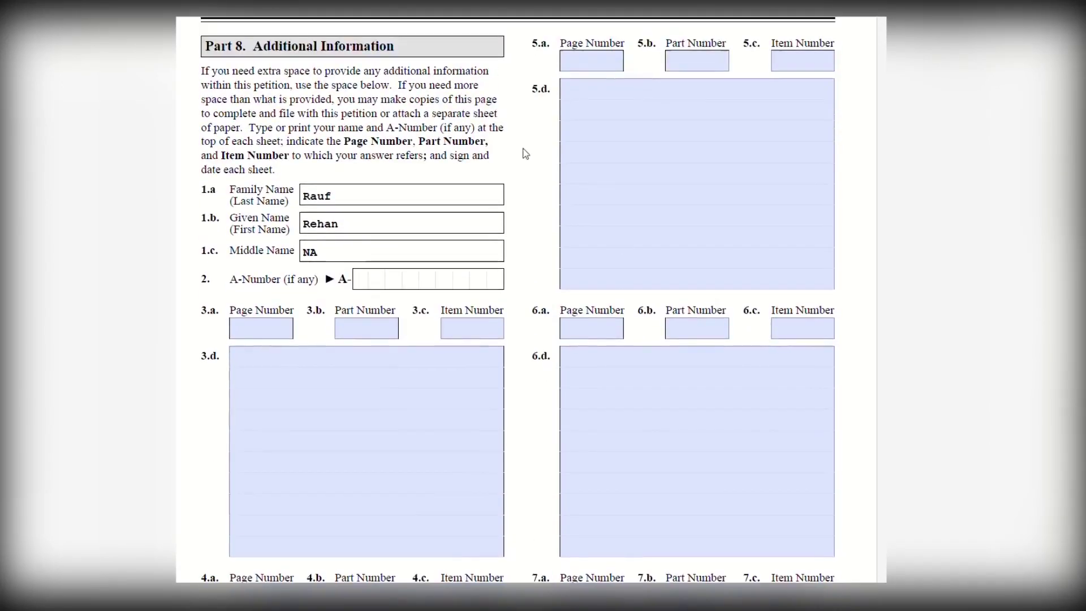
scroll(233, 315, down, 1)
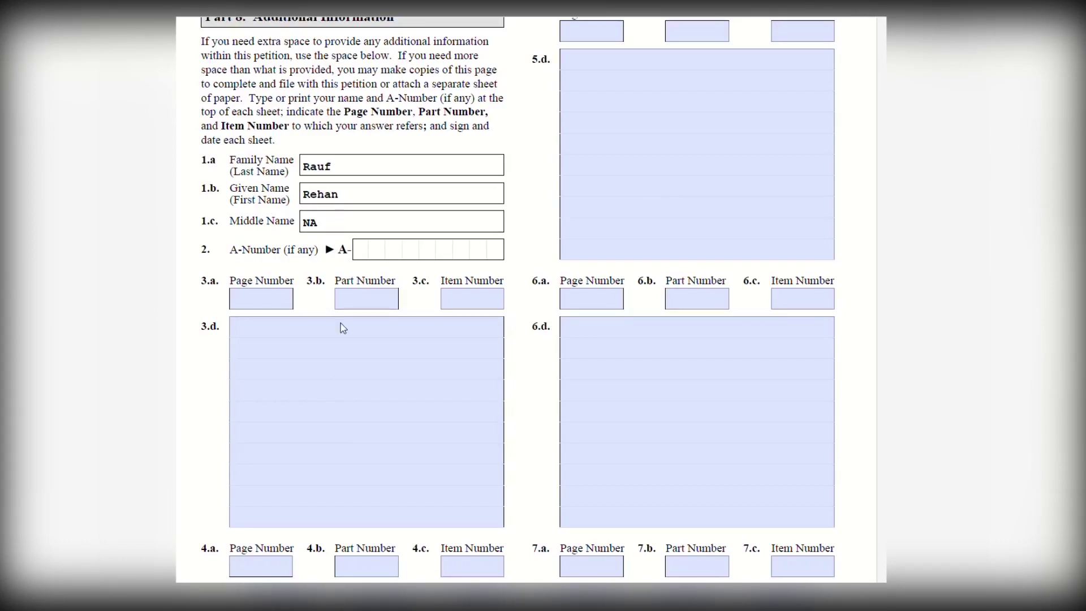
Examine the Part 8 page, part and item number fields 3.a to 3.c and the answer space 3.d
scroll(342, 327, down, 2)
scroll(202, 379, up, 5)
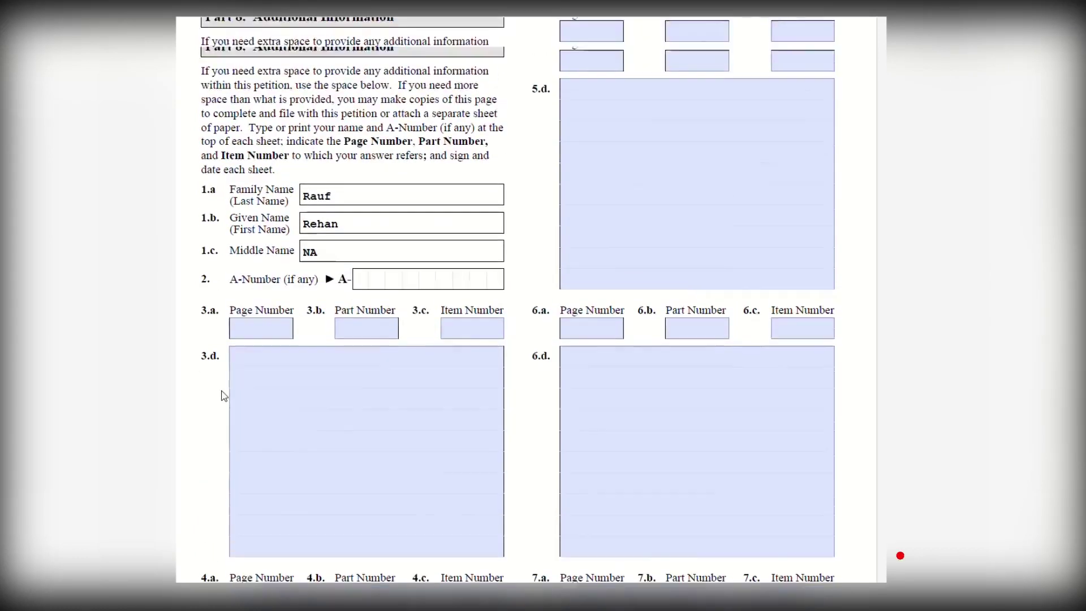
click(256, 388)
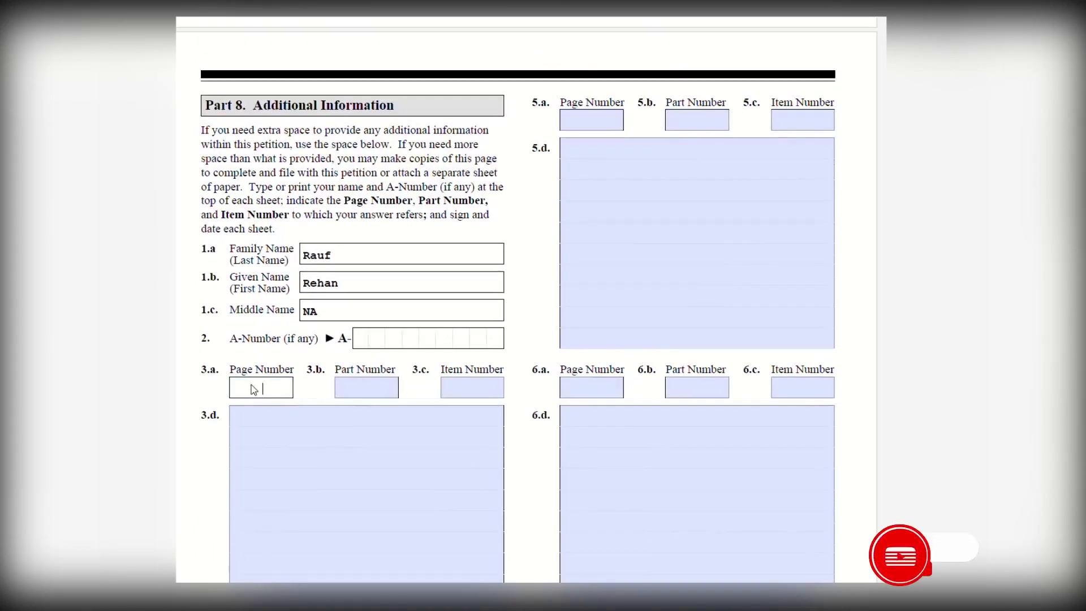
click(368, 389)
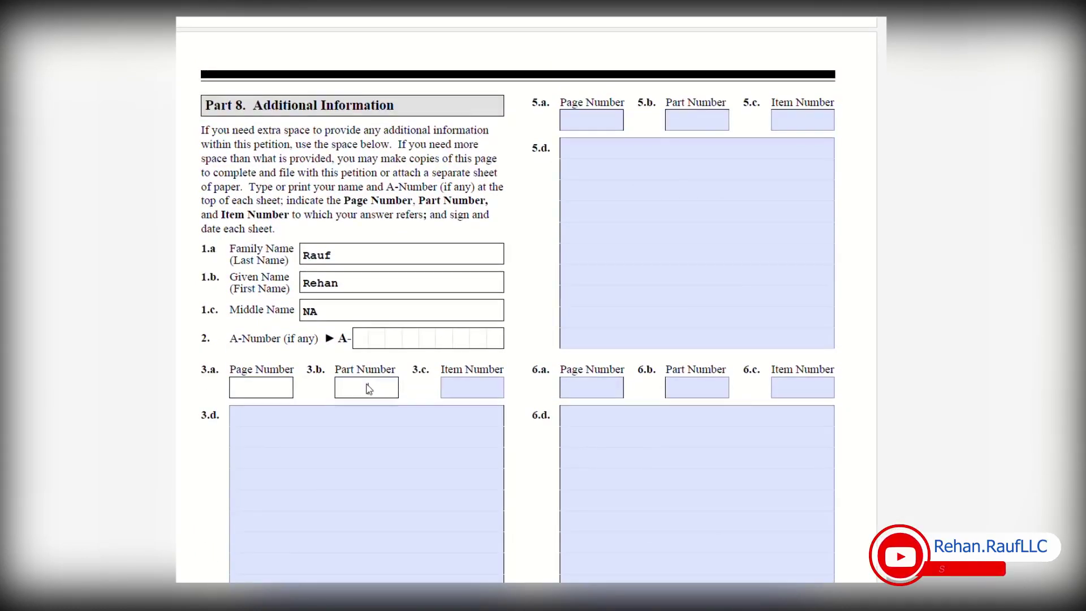
click(453, 383)
scroll(575, 311, down, 4)
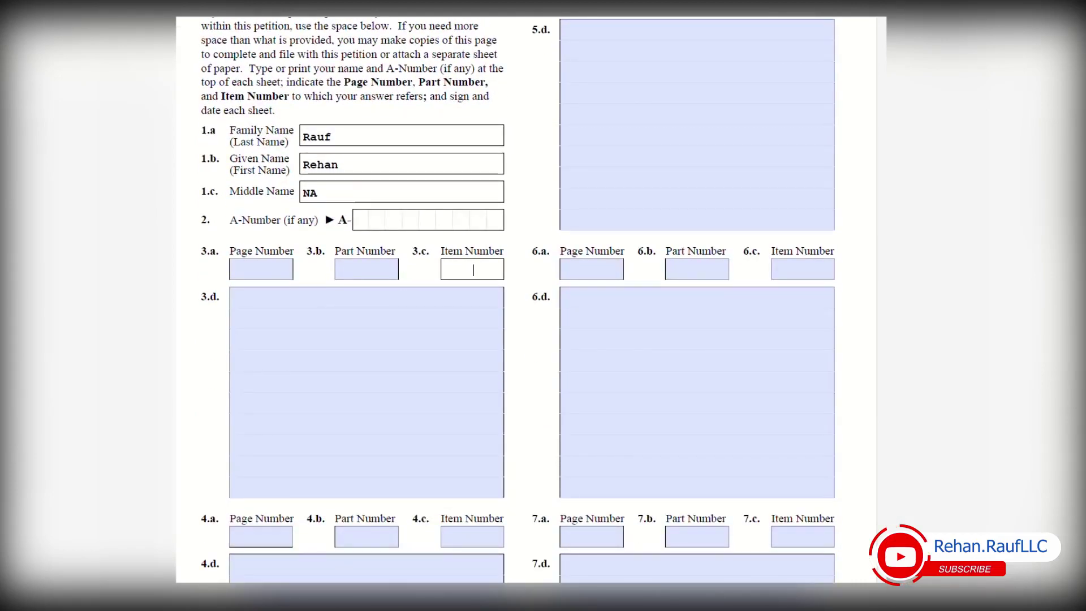
Return to Part 1 on page 2 and highlight "last five years" in the employment history instructions
scroll(531, 300, up, 20)
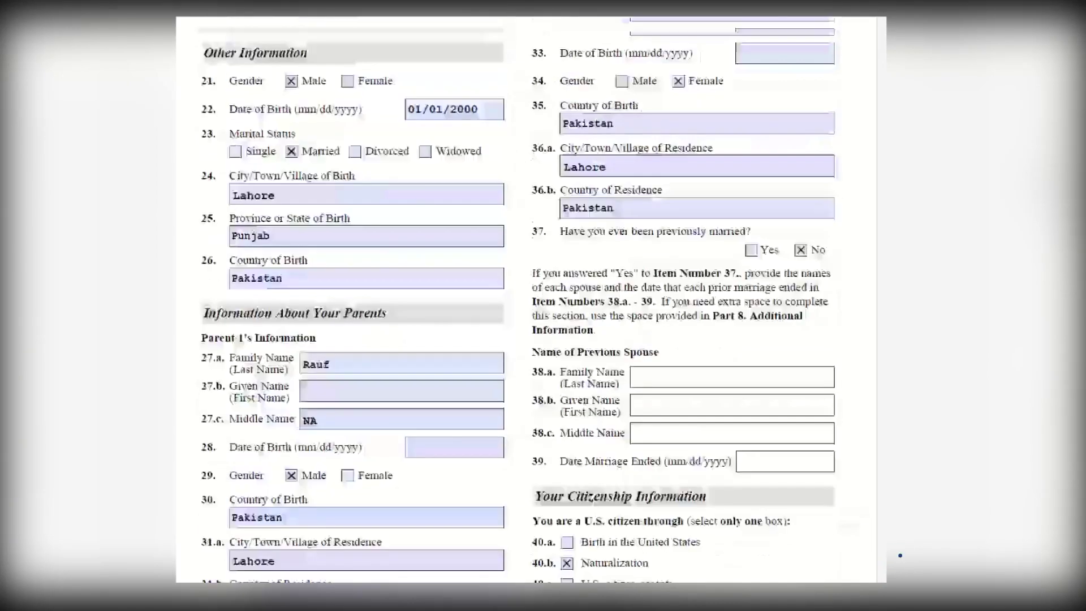
scroll(532, 300, up, 12)
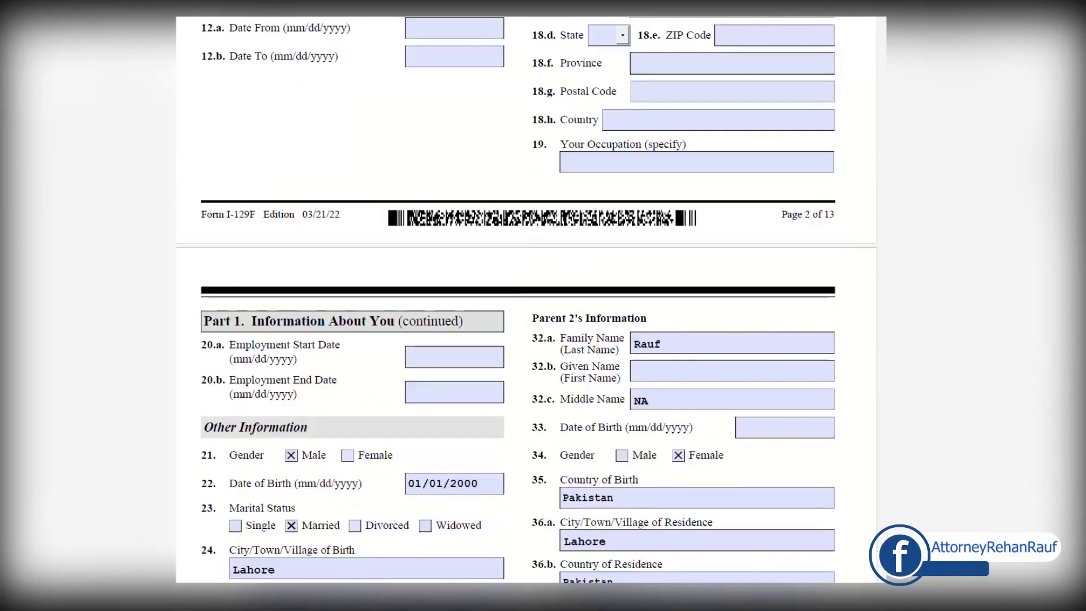
scroll(573, 346, up, 6)
scroll(573, 347, up, 10)
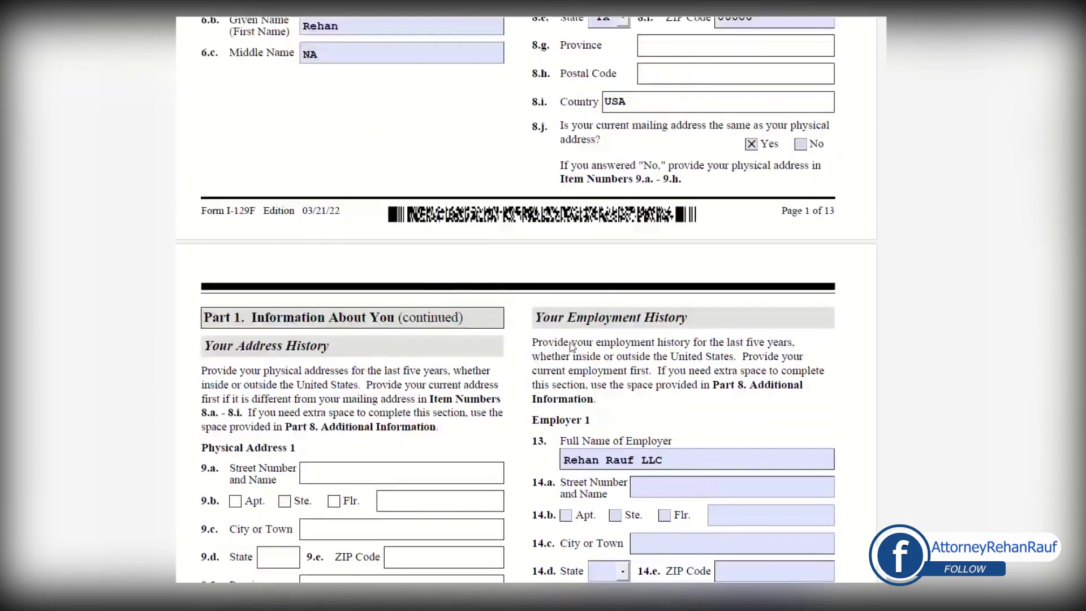
scroll(570, 346, up, 5)
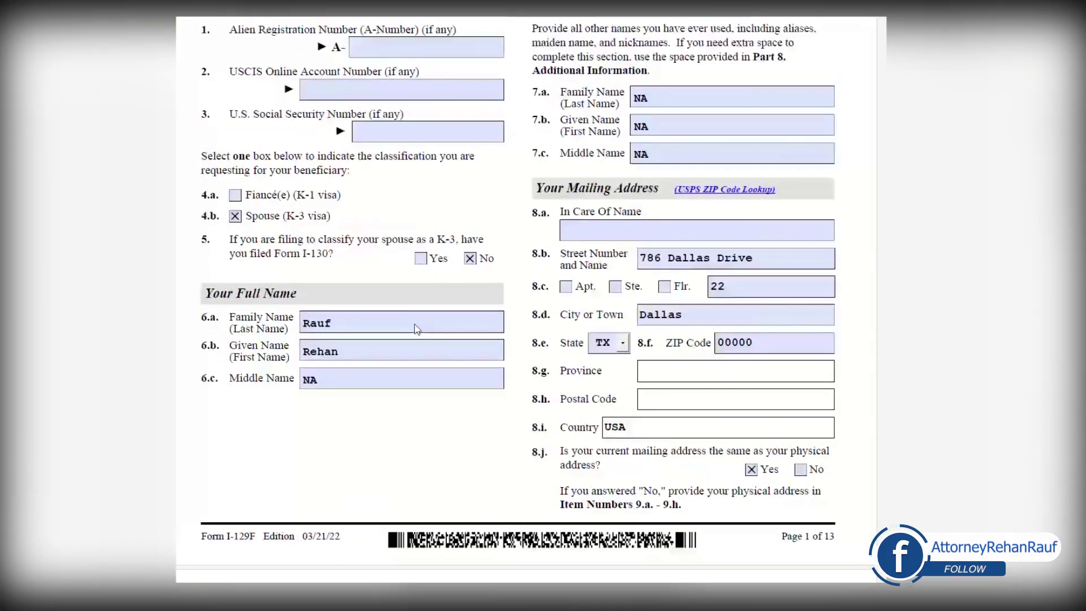
scroll(417, 330, down, 9)
scroll(417, 330, down, 6)
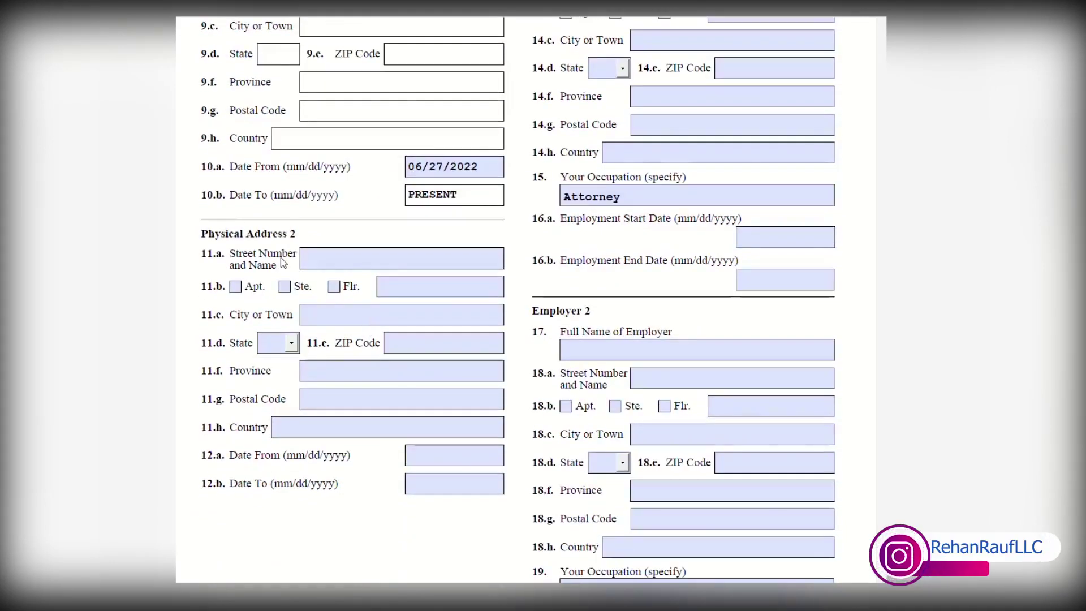
scroll(404, 277, up, 5)
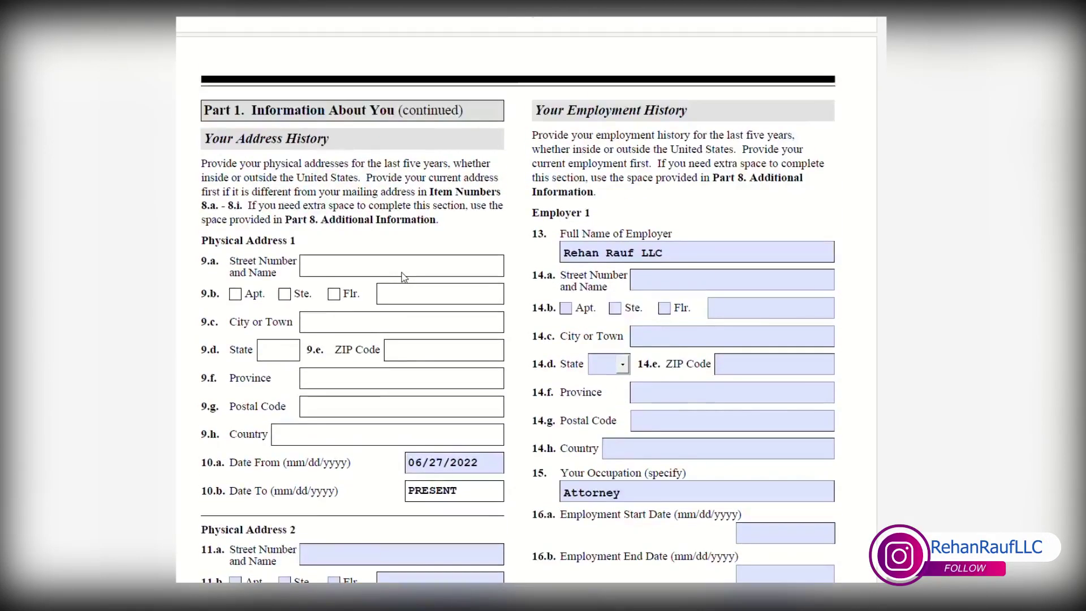
drag(726, 137, 780, 139)
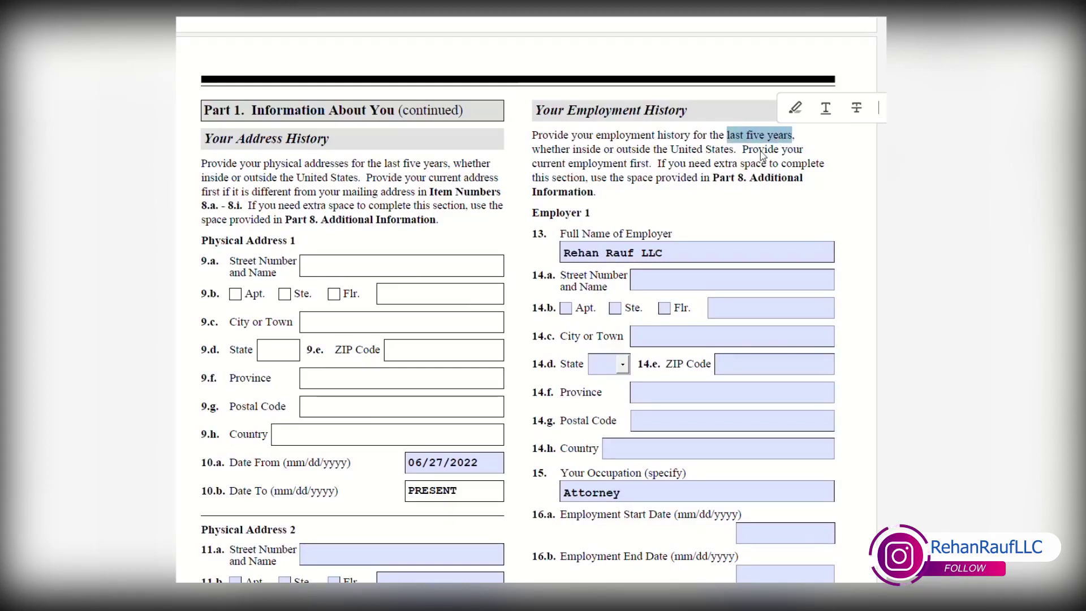
Review Employer 1's full name and street address fields, and view the mailing address on page 1 for reference
click(704, 261)
drag(728, 257, 564, 256)
scroll(713, 300, down, 1)
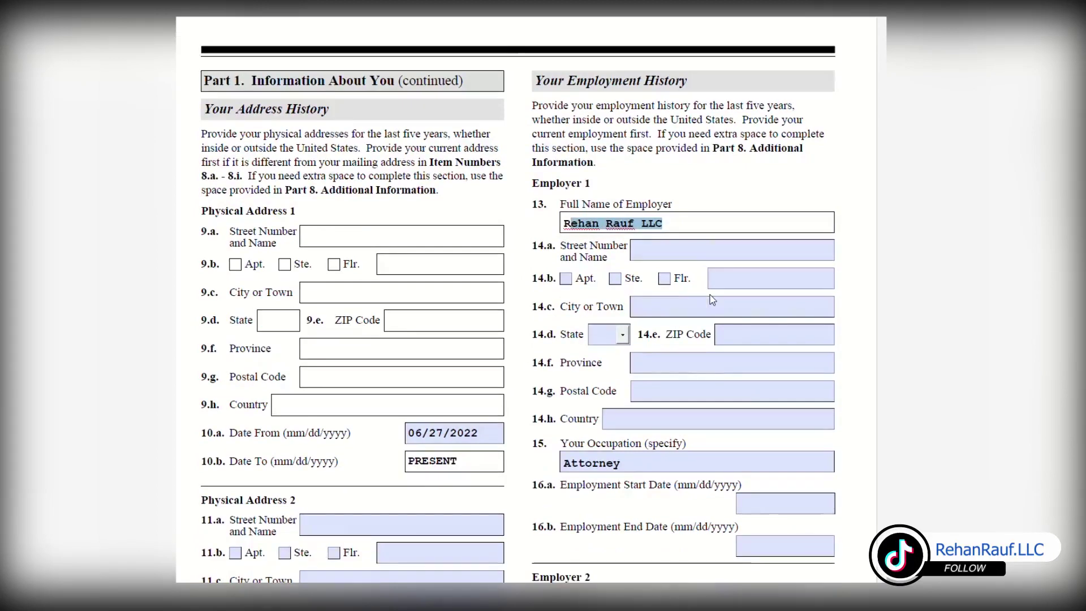
scroll(703, 338, down, 1)
click(663, 231)
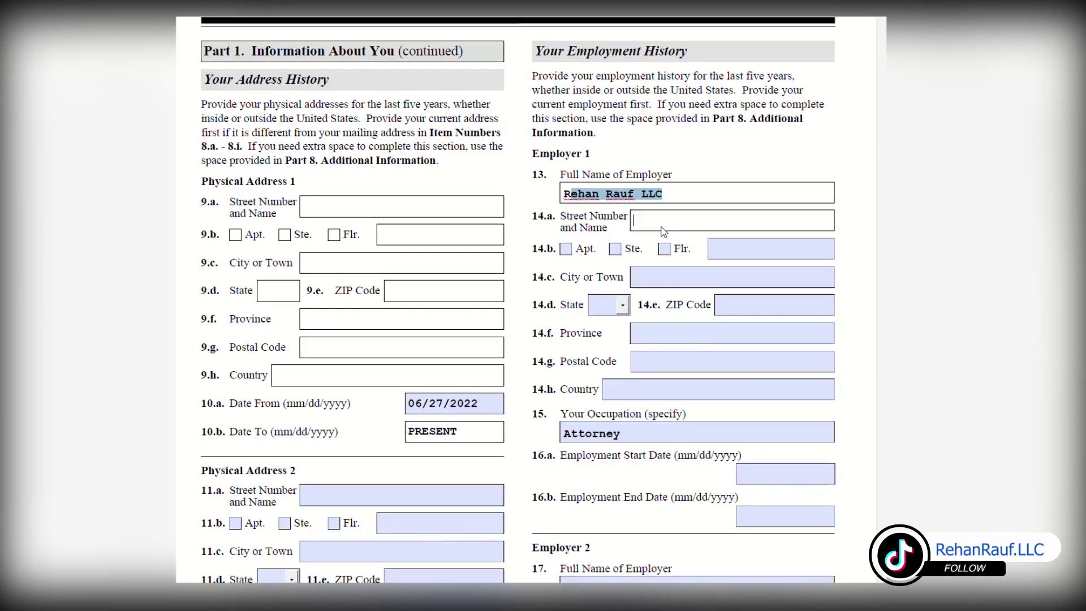
scroll(876, 433, down, 2)
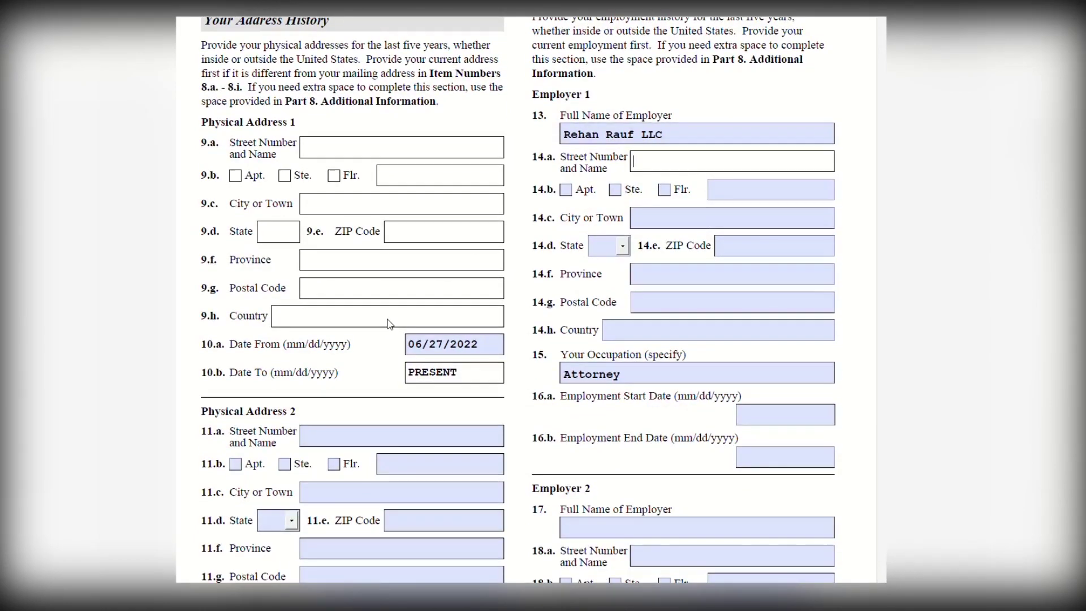
scroll(513, 307, up, 7)
scroll(521, 301, up, 9)
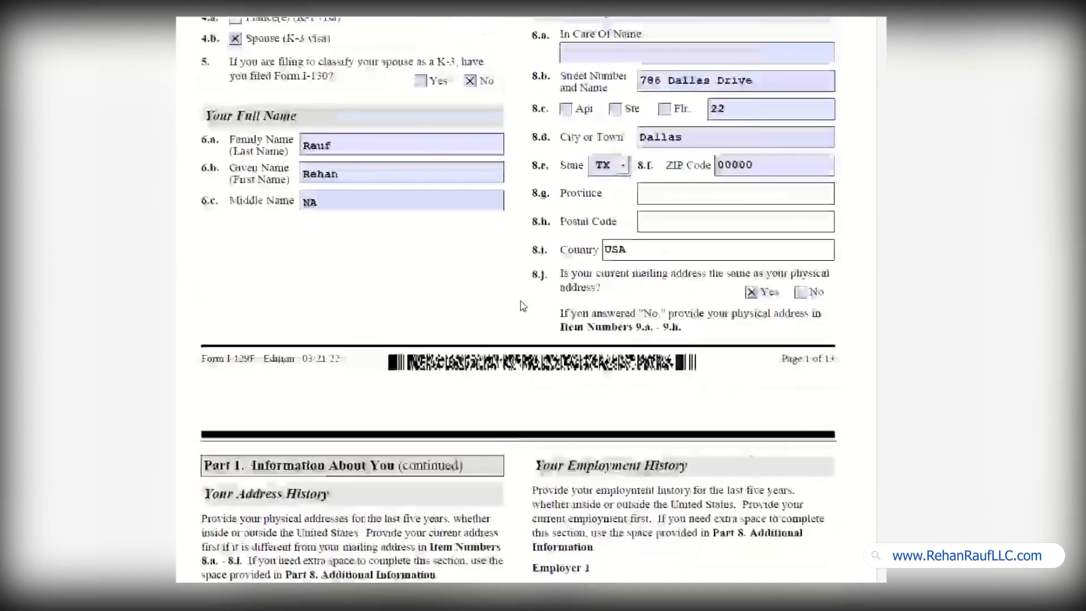
scroll(521, 301, down, 12)
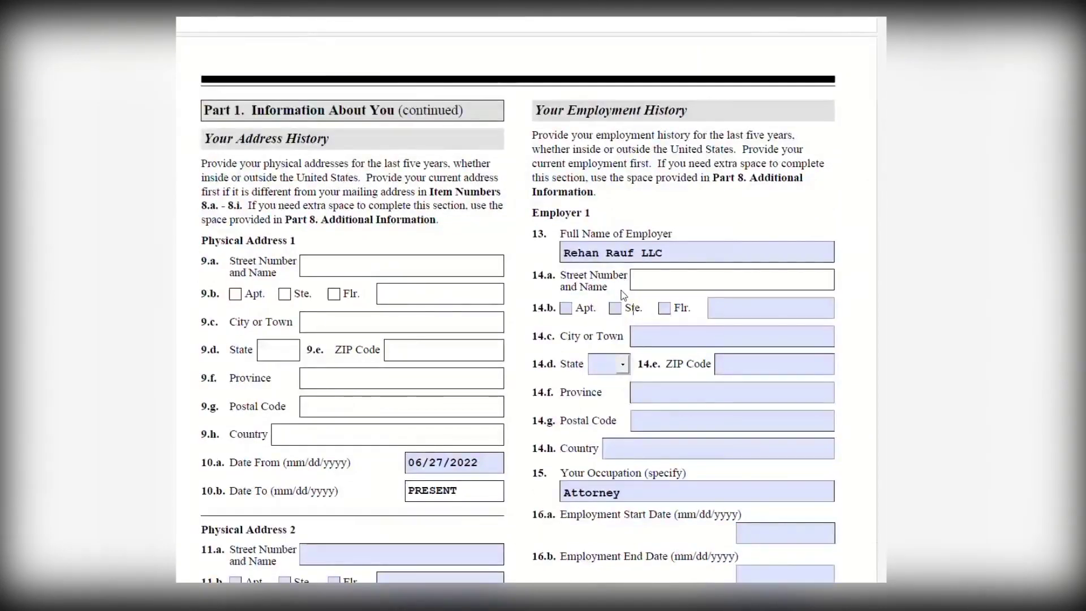
Go through Employer 1's remaining address fields, the occupation in item 15 and the employment dates in items 16.a and 16.b
click(711, 309)
click(708, 343)
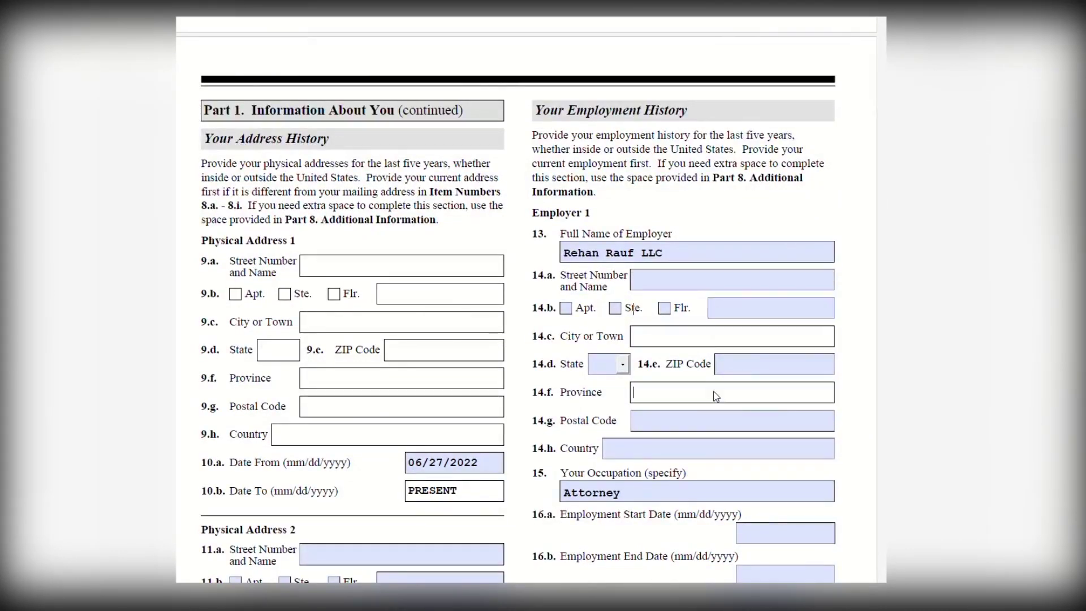
click(714, 392)
click(712, 420)
scroll(711, 420, down, 3)
click(651, 408)
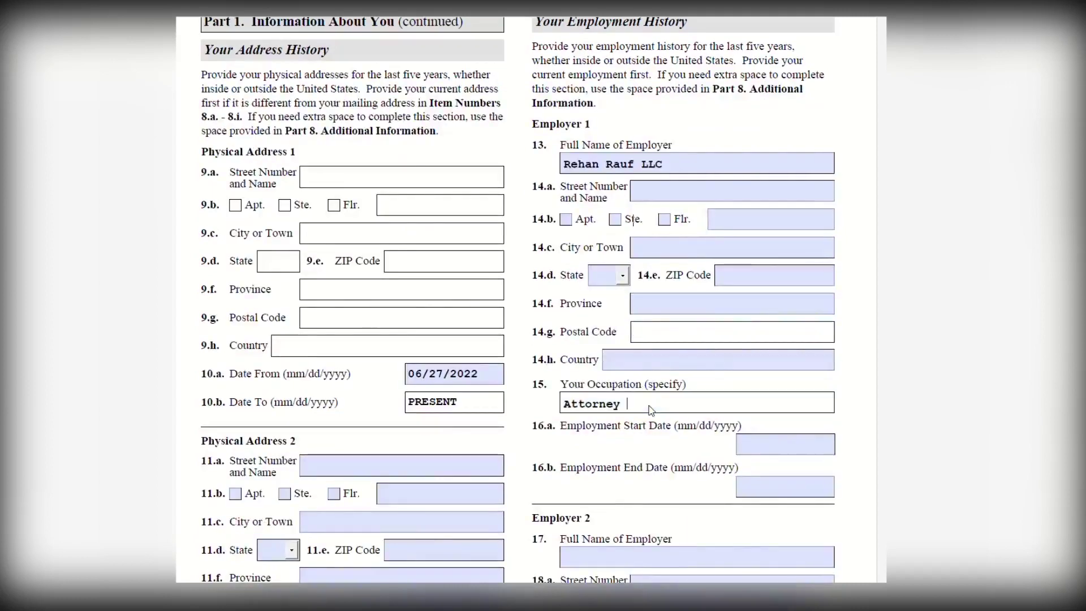
click(762, 439)
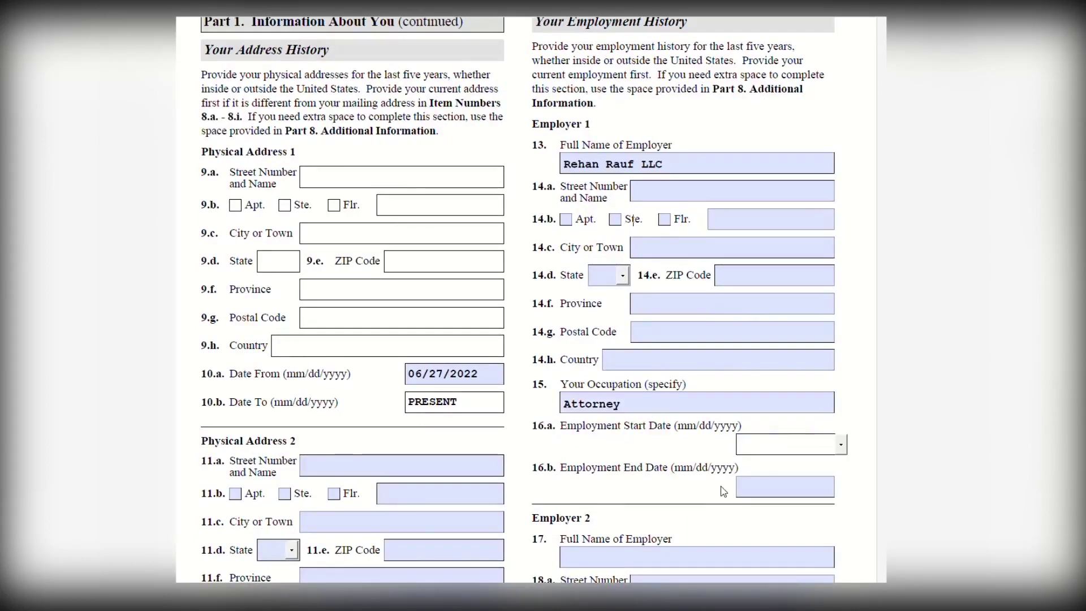
scroll(720, 488, down, 5)
click(777, 338)
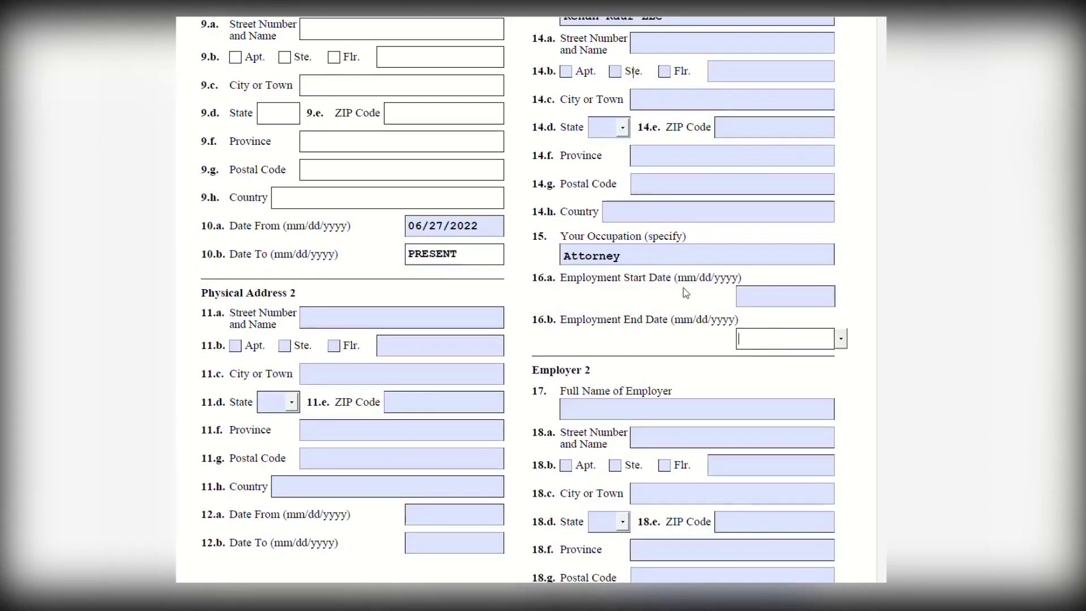
Examine the Employer 2 fields from item 17 through the employment dates in items 20.a and 20.b on page 3
scroll(707, 141, up, 8)
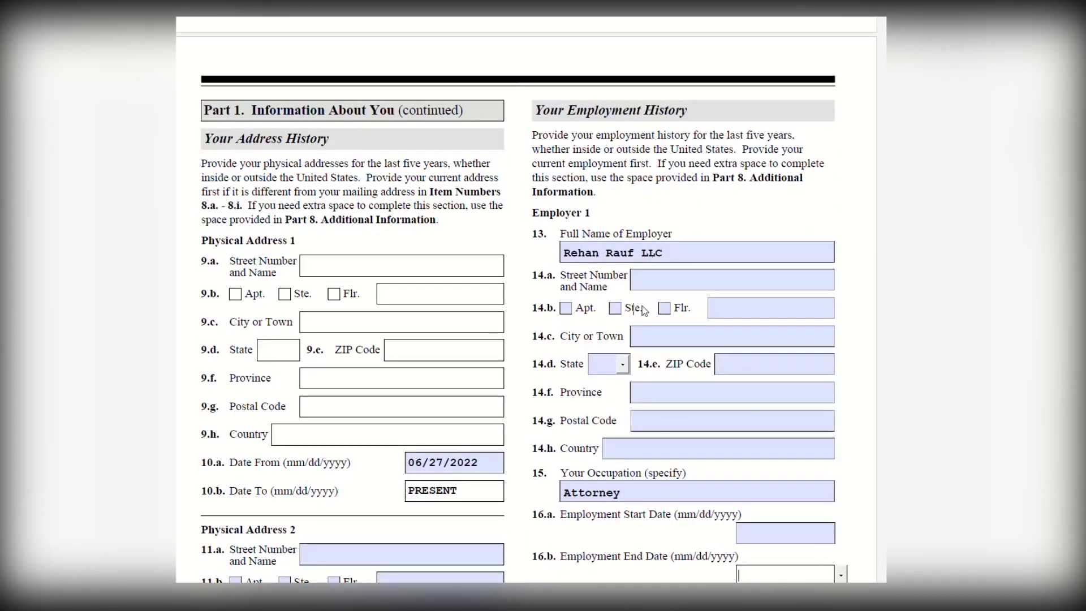
scroll(724, 315, down, 2)
scroll(724, 315, down, 10)
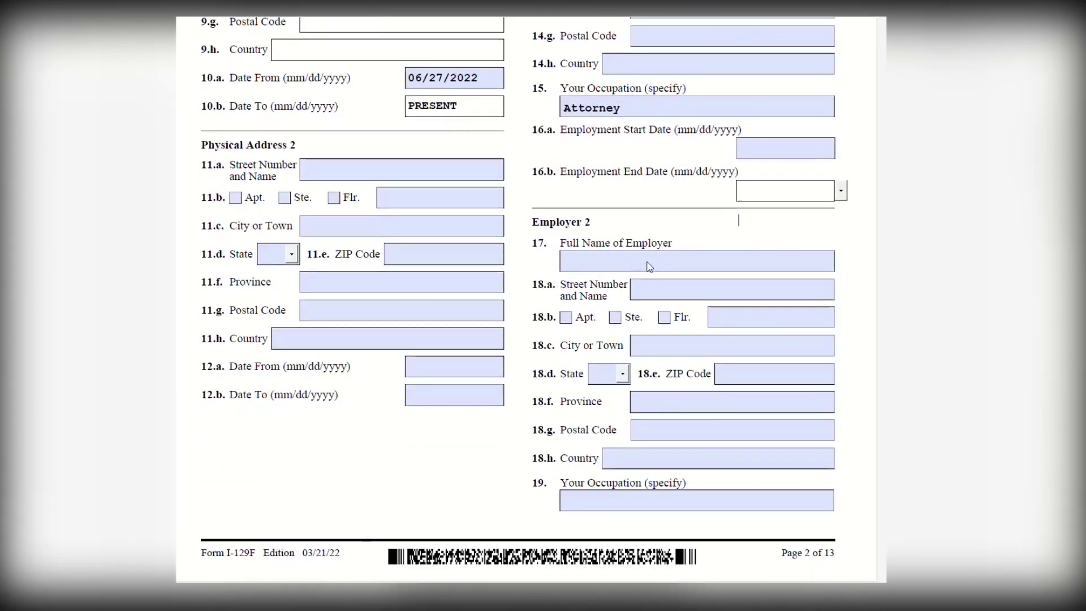
click(655, 261)
scroll(691, 402, down, 3)
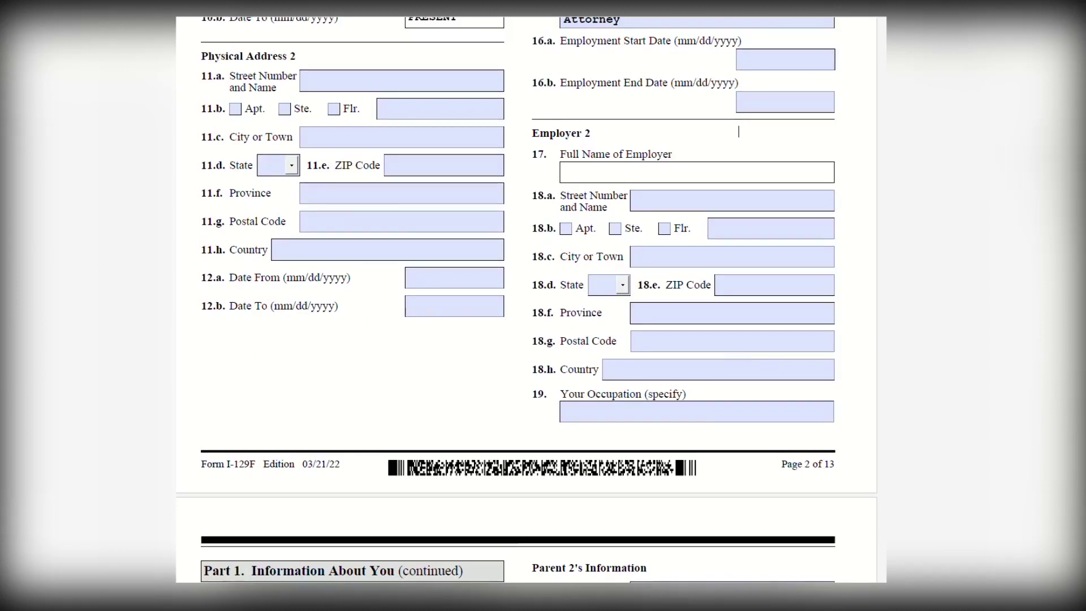
scroll(714, 393, down, 5)
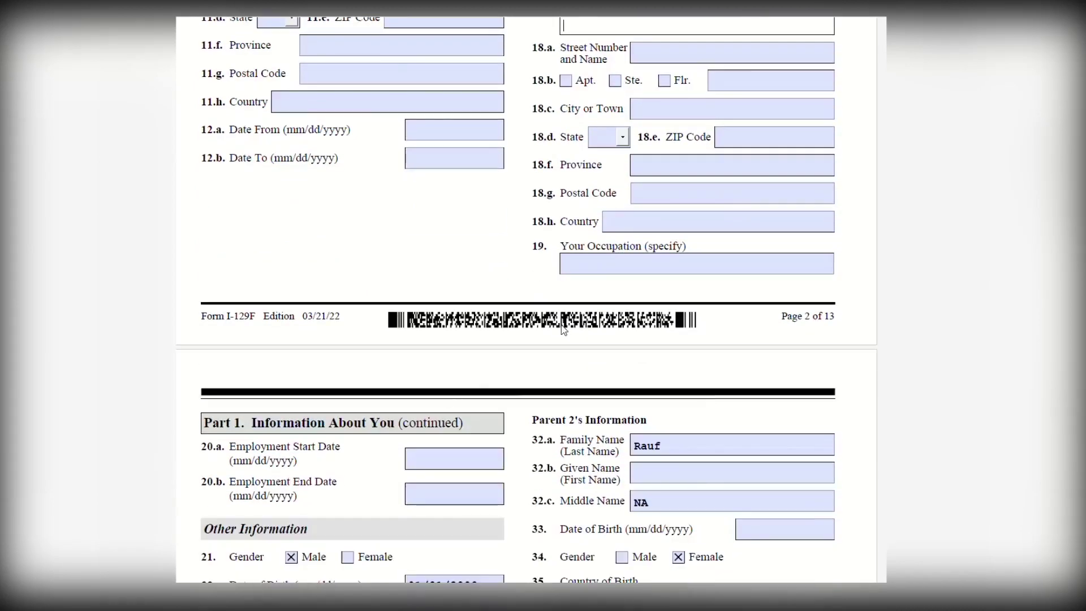
scroll(564, 330, down, 10)
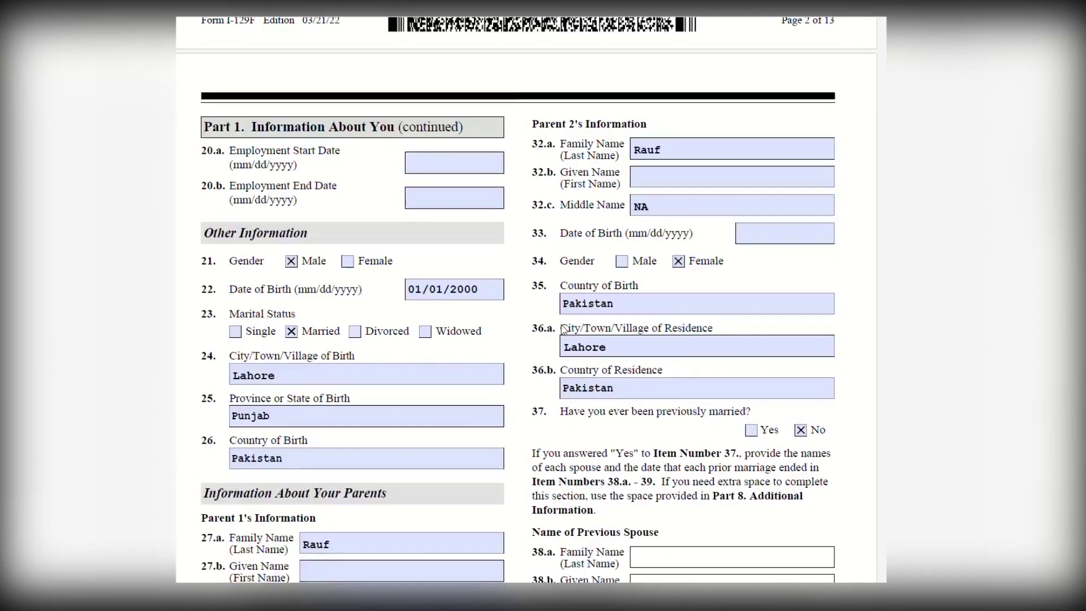
scroll(564, 329, down, 3)
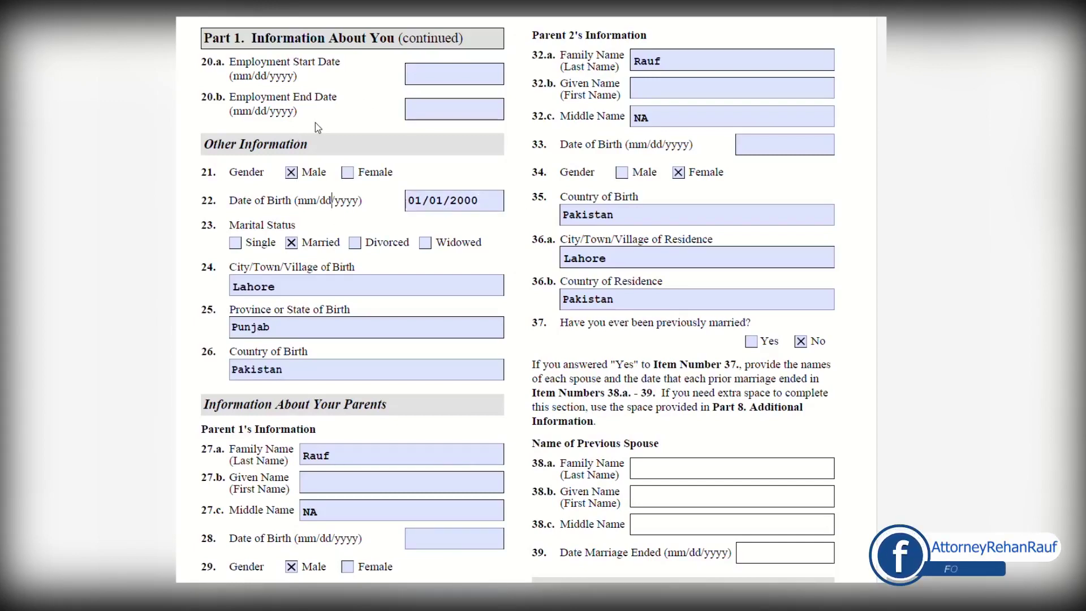
Review the visa classification on page 1 and switch the item 23 marital status to Single and back to Married
scroll(519, 311, up, 20)
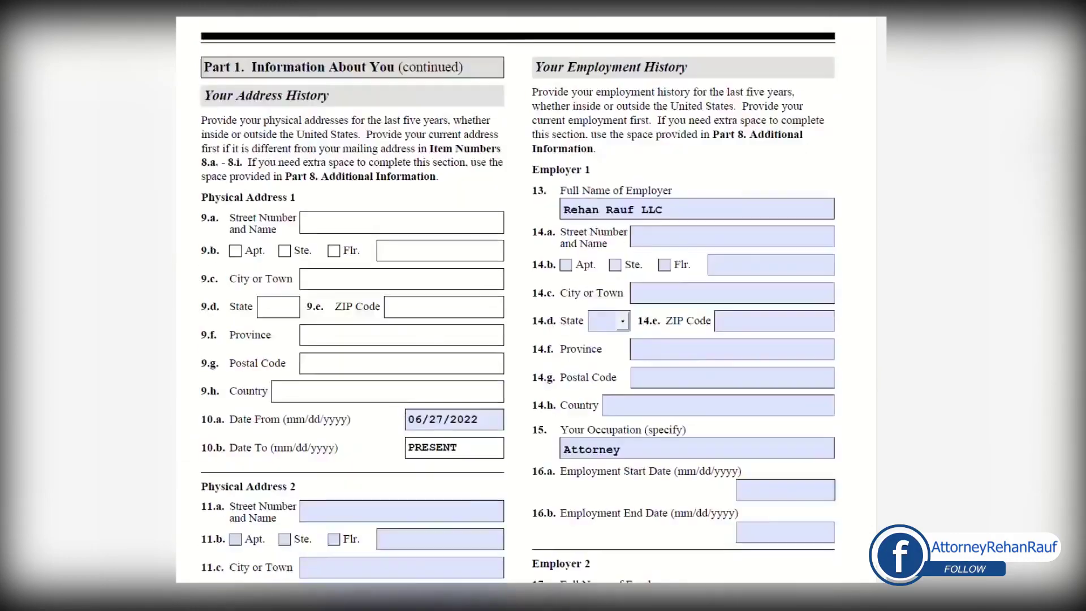
scroll(234, 320, up, 1)
scroll(234, 320, down, 2)
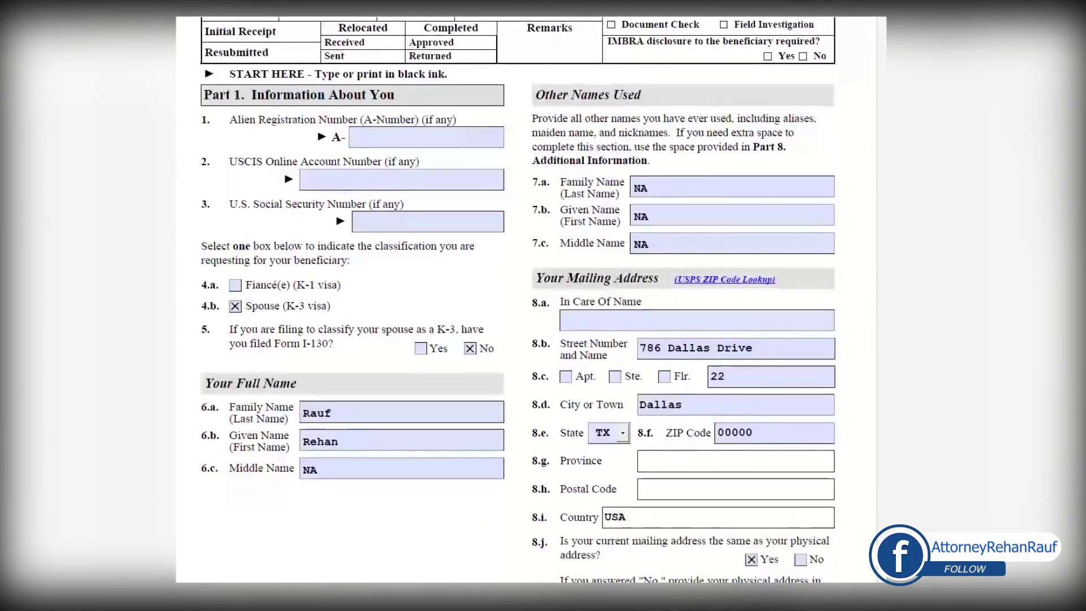
scroll(234, 320, down, 10)
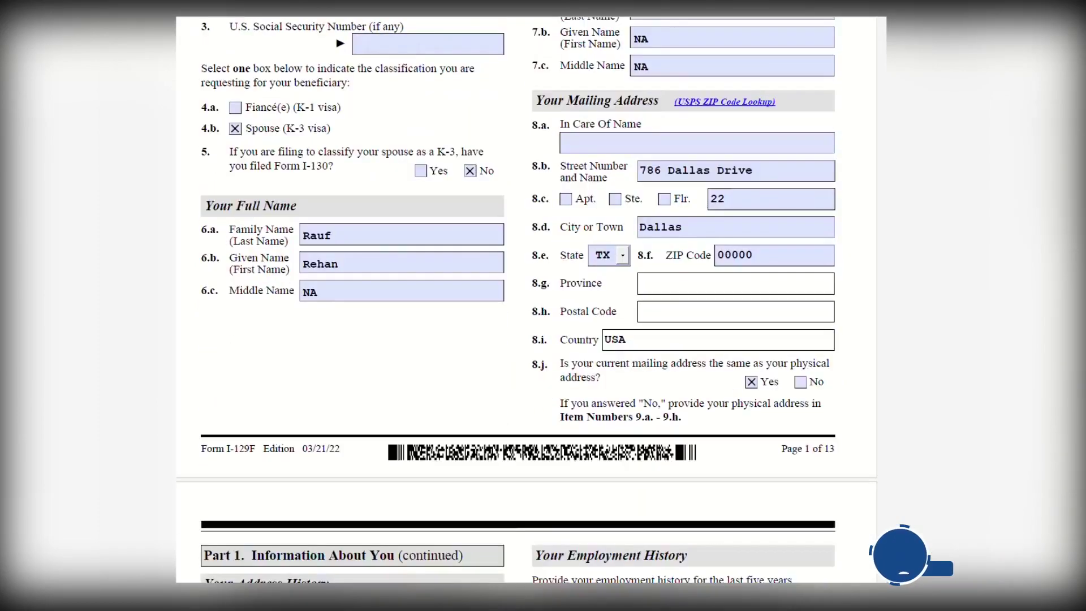
scroll(486, 358, down, 16)
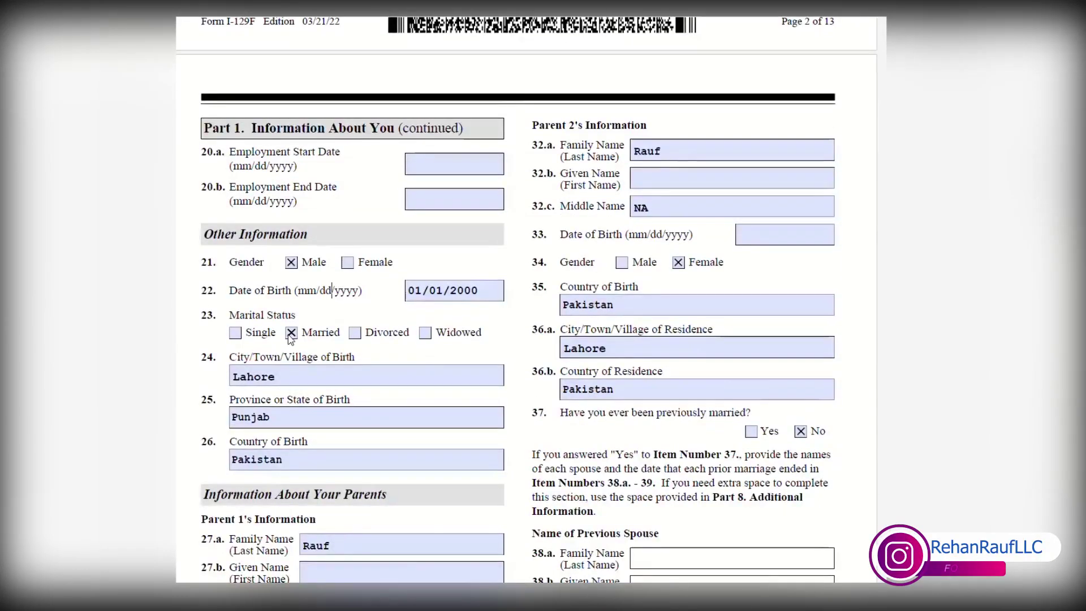
click(236, 332)
click(291, 333)
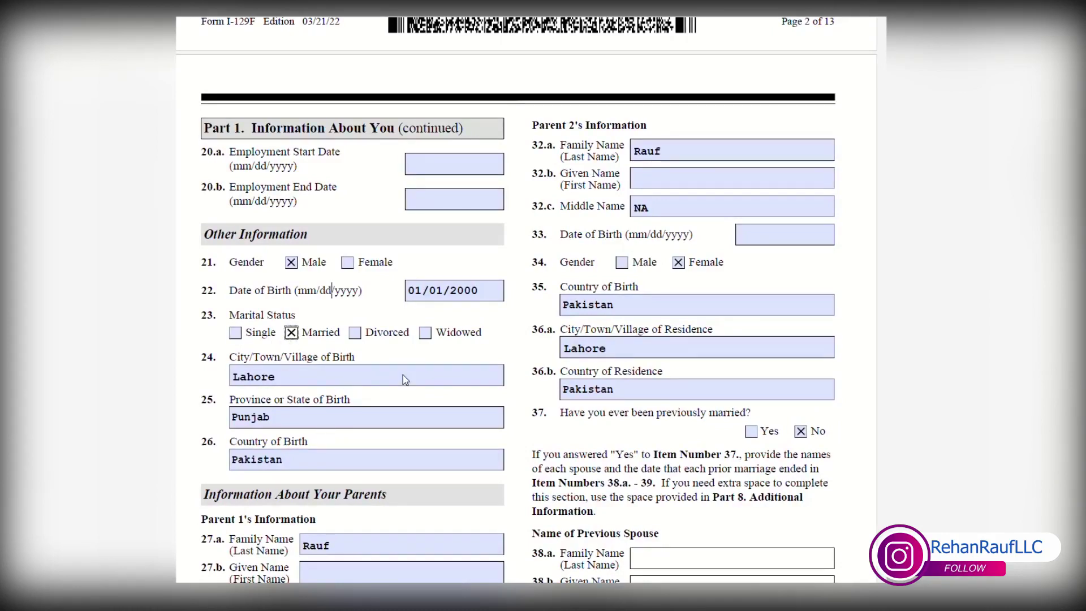
Examine the birthplace items 24 to 26 and Parent 1's information, placing the cursor in the given name field 27.b
scroll(281, 345, down, 2)
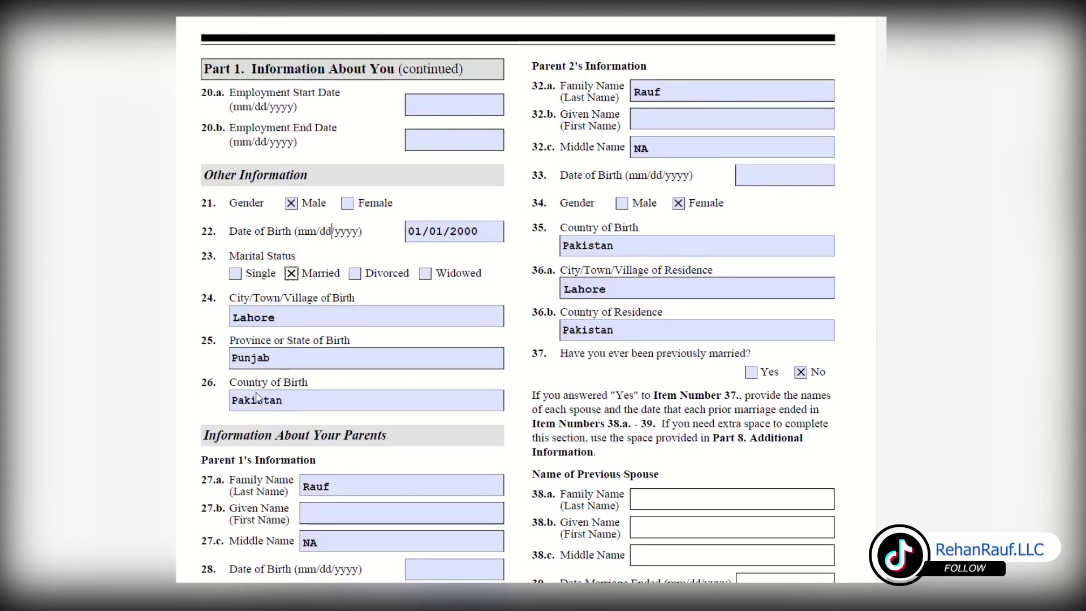
scroll(258, 398, down, 4)
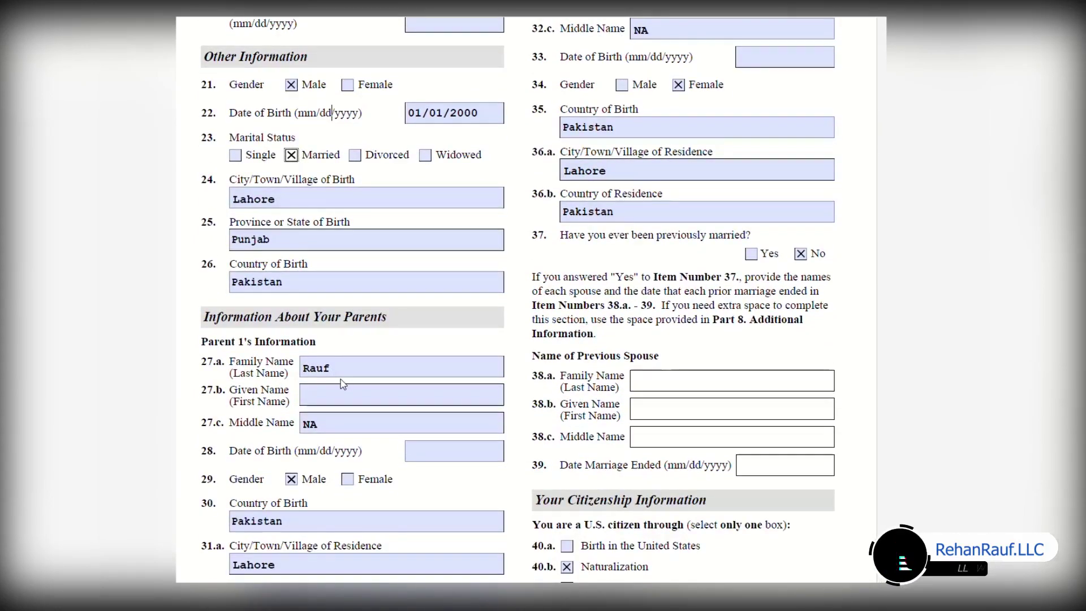
scroll(367, 380, down, 3)
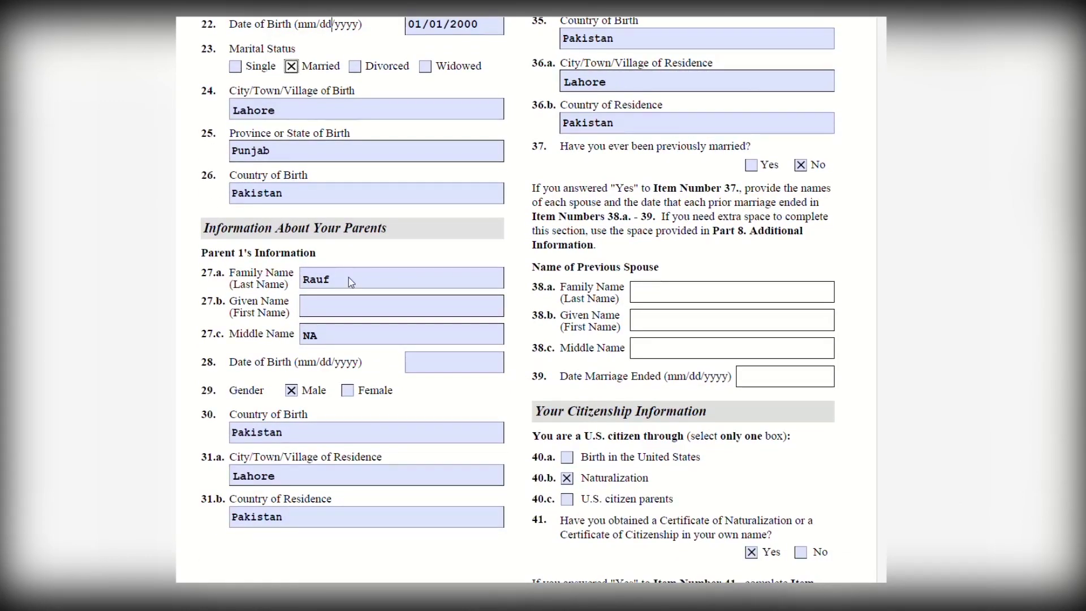
click(335, 313)
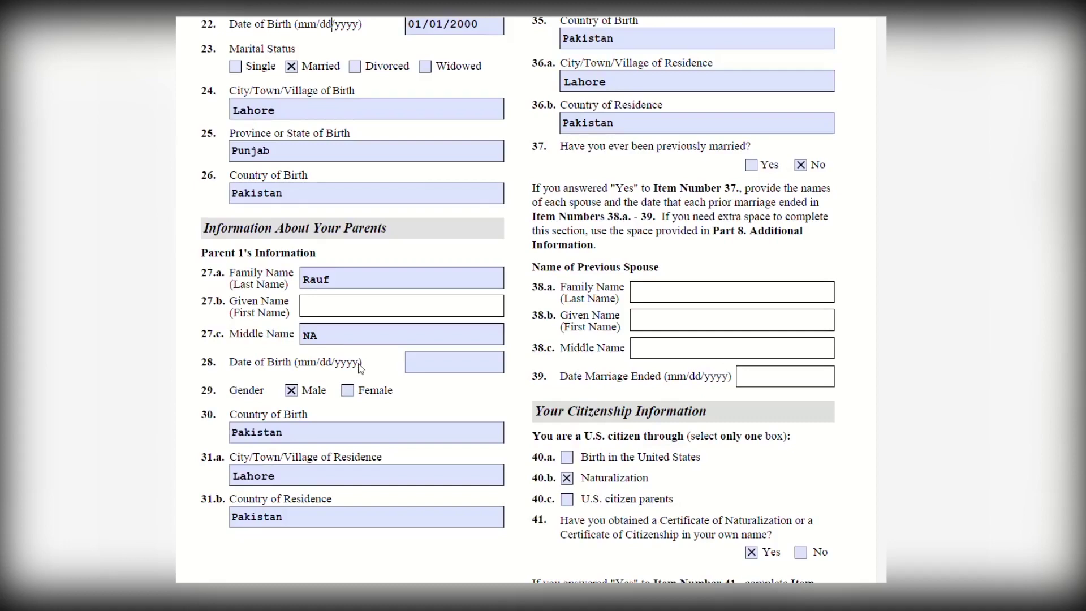
Examine Parent 1's date of birth in item 28 and Parent 2's name and date of birth fields in items 32.a to 33
click(445, 364)
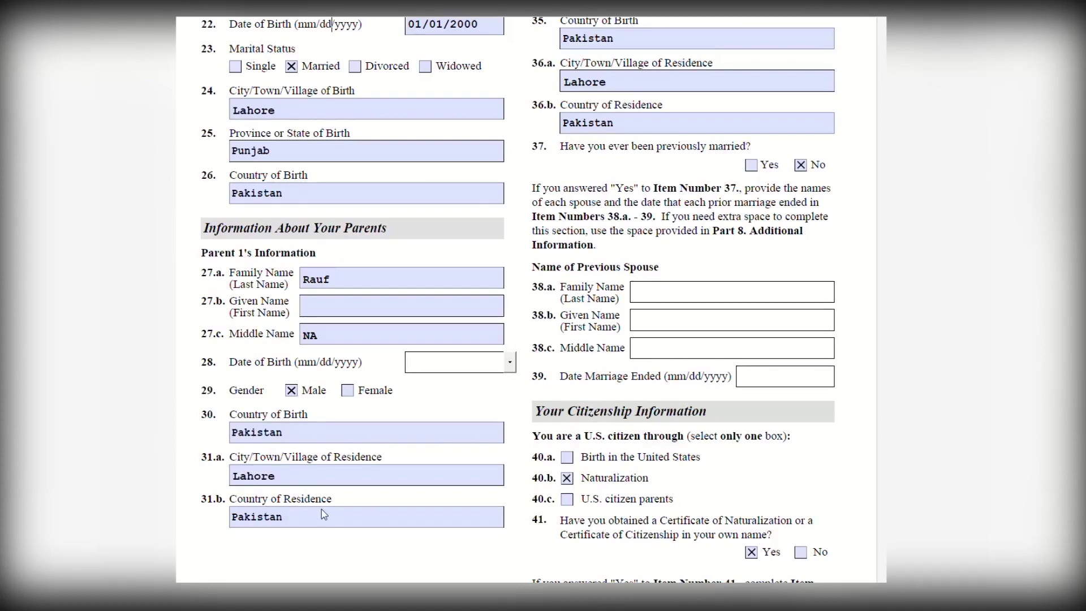
scroll(509, 382, up, 4)
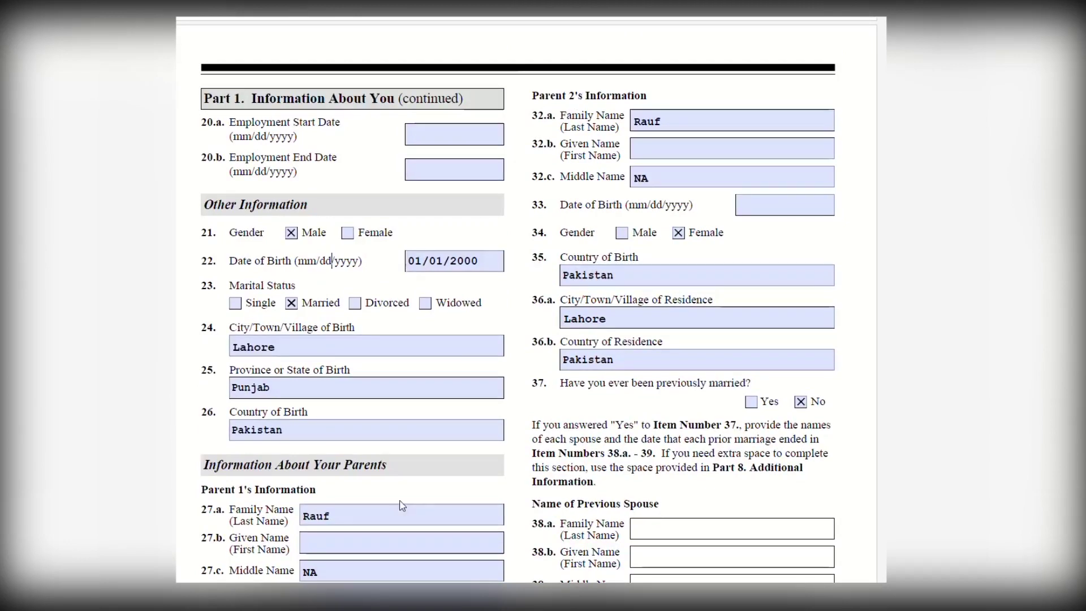
click(670, 126)
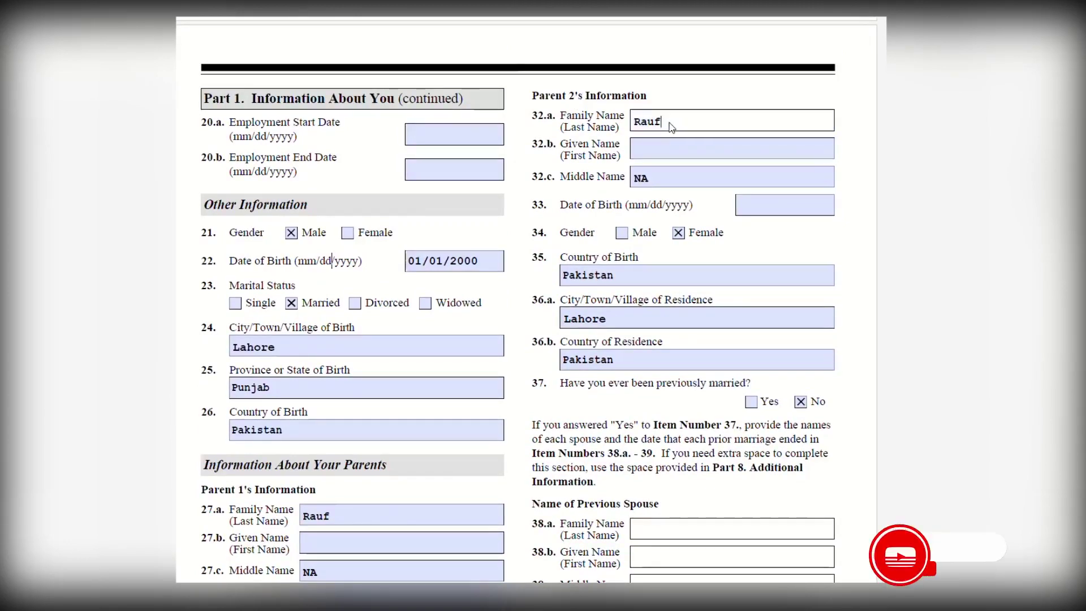
click(665, 152)
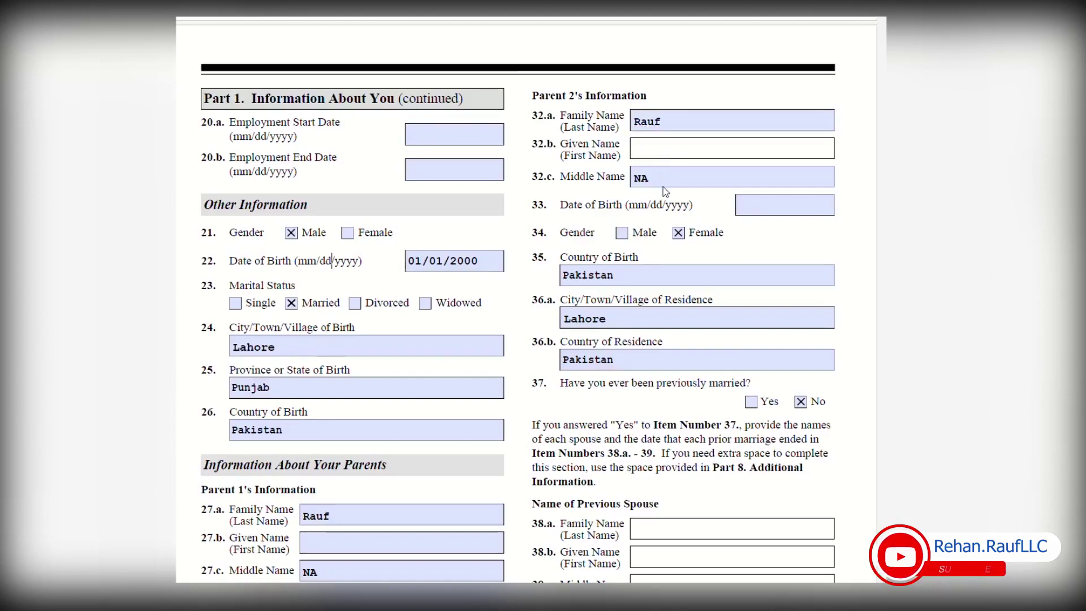
click(760, 208)
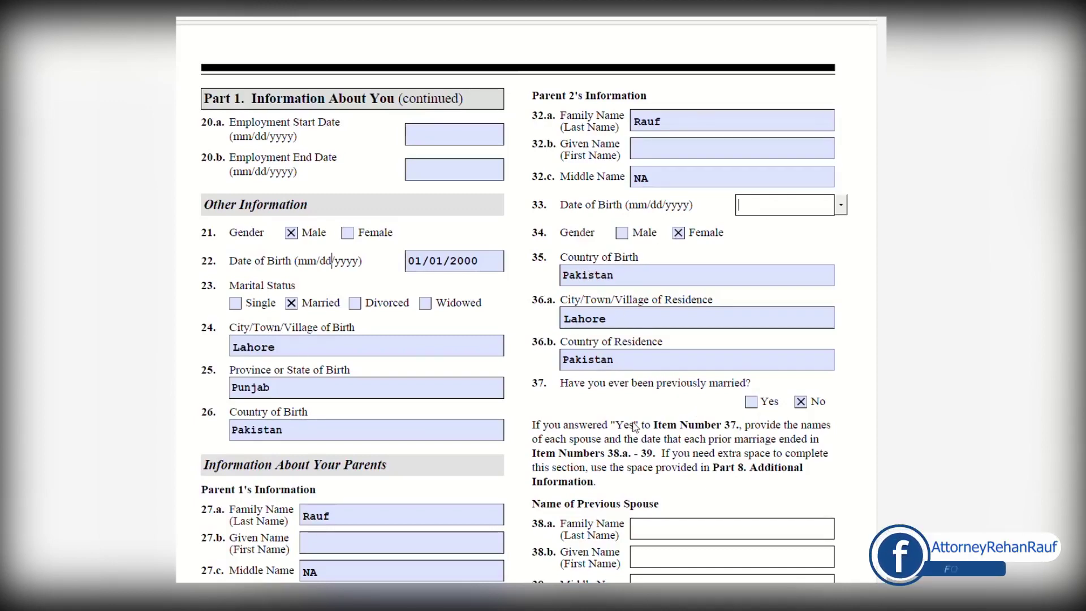
Switch the previous marriage answer in item 37 to Yes, check the date marriage ended field in item 39, and return item 37 to No
scroll(698, 396, down, 3)
scroll(697, 395, down, 5)
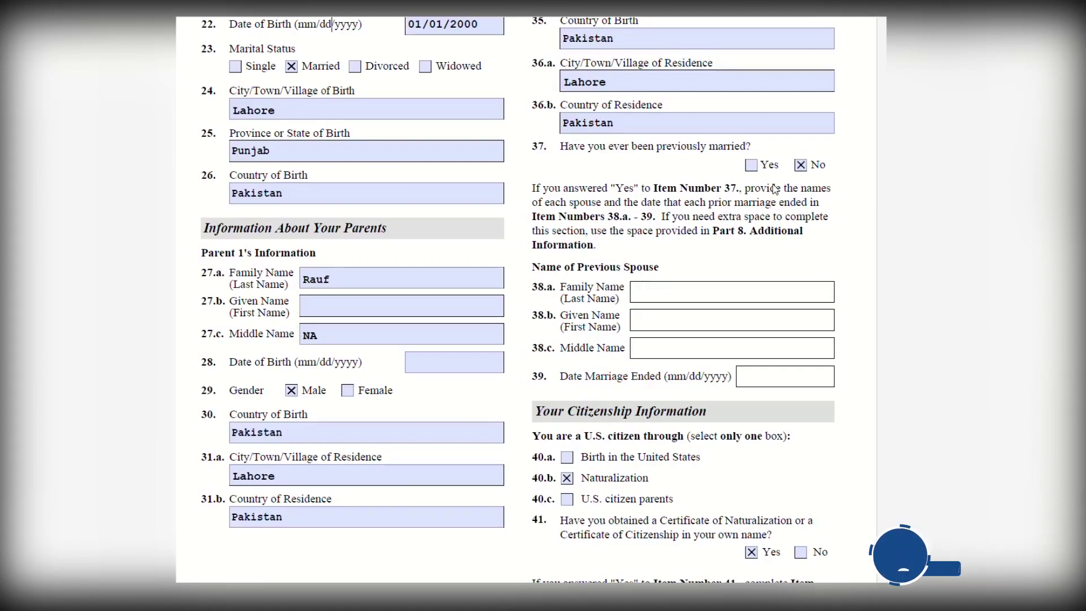
click(752, 164)
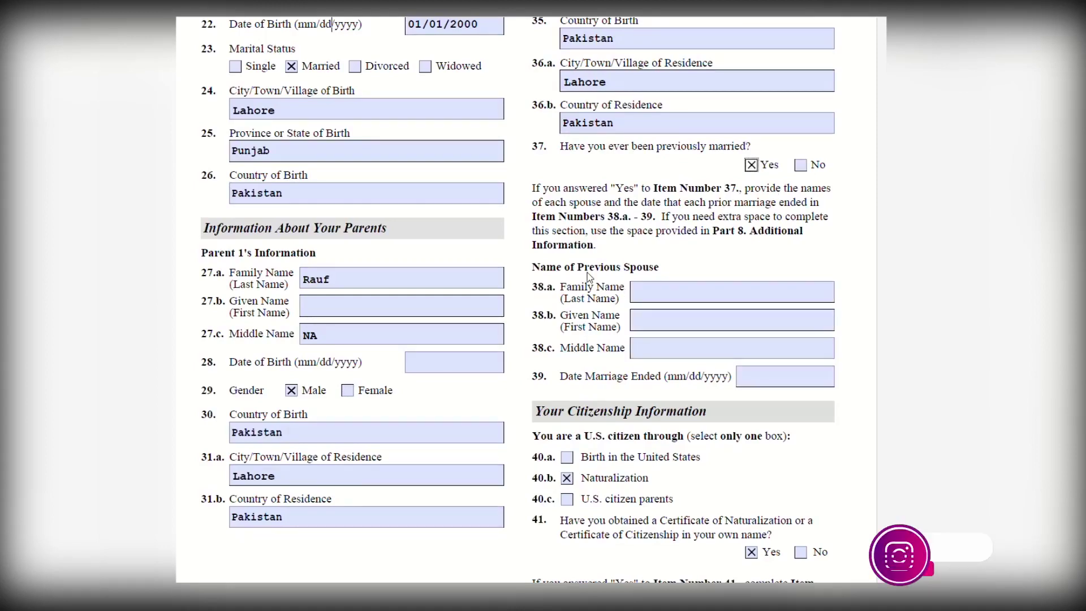
scroll(640, 291, down, 2)
scroll(639, 291, down, 1)
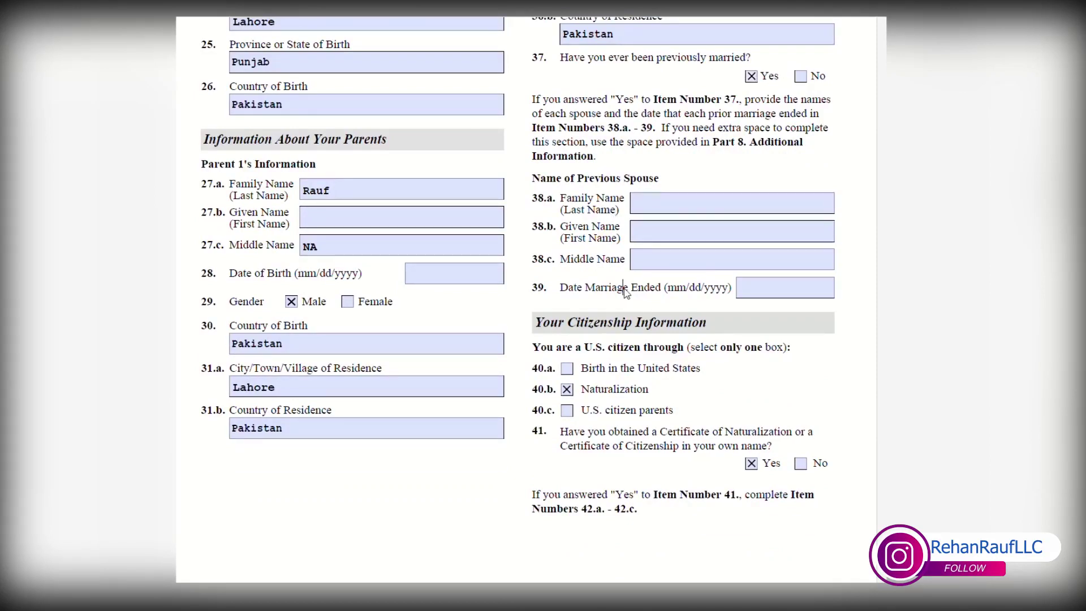
click(760, 290)
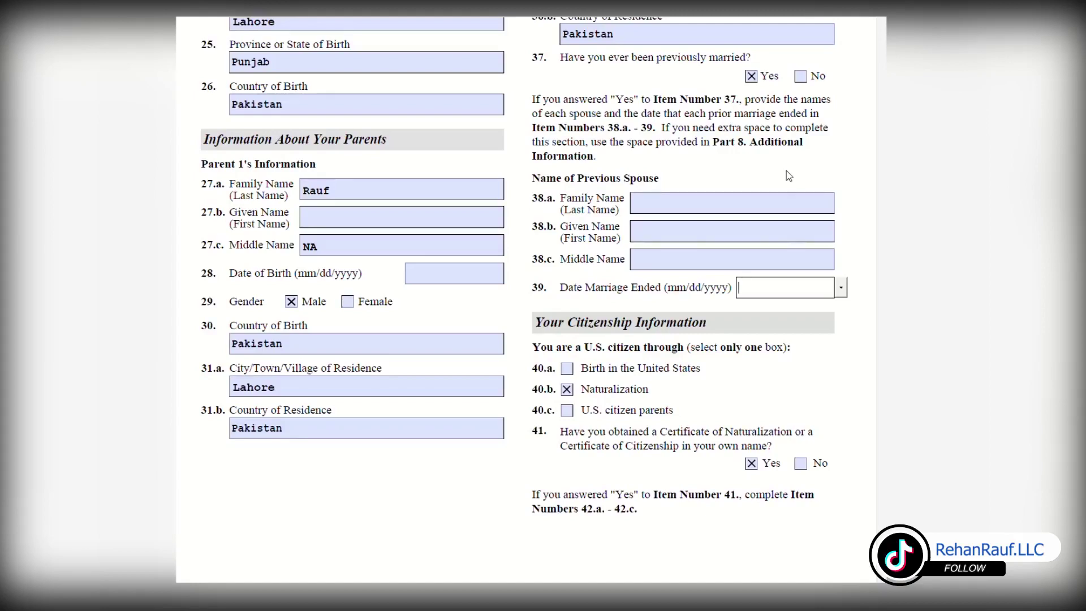
click(801, 77)
Change the citizenship basis in item 40 to U.S. citizen parents and back to Naturalization
scroll(761, 168, down, 3)
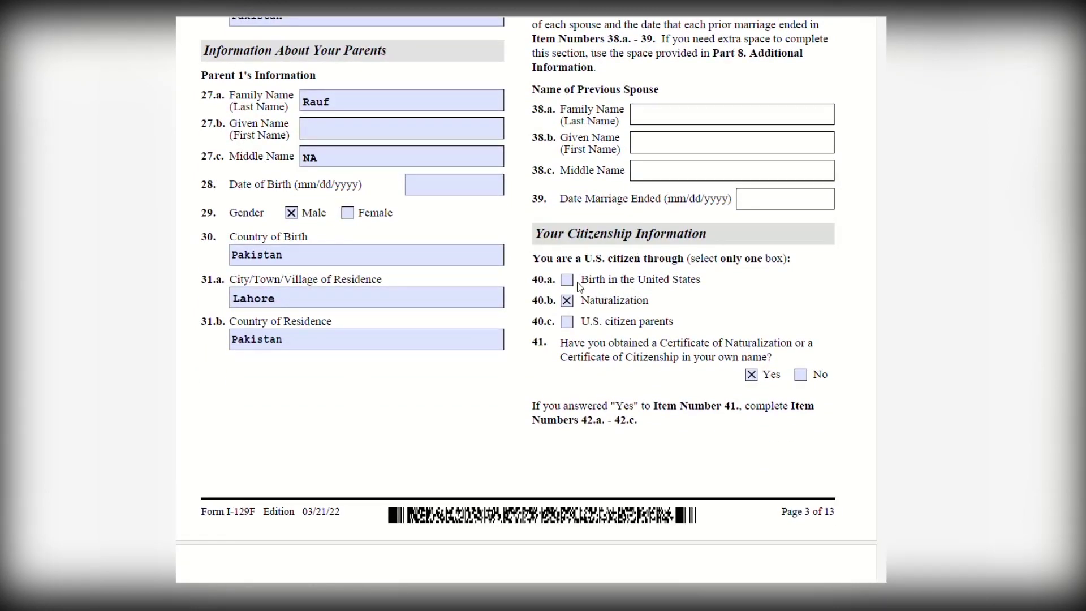
click(568, 324)
drag(533, 259, 650, 263)
click(782, 300)
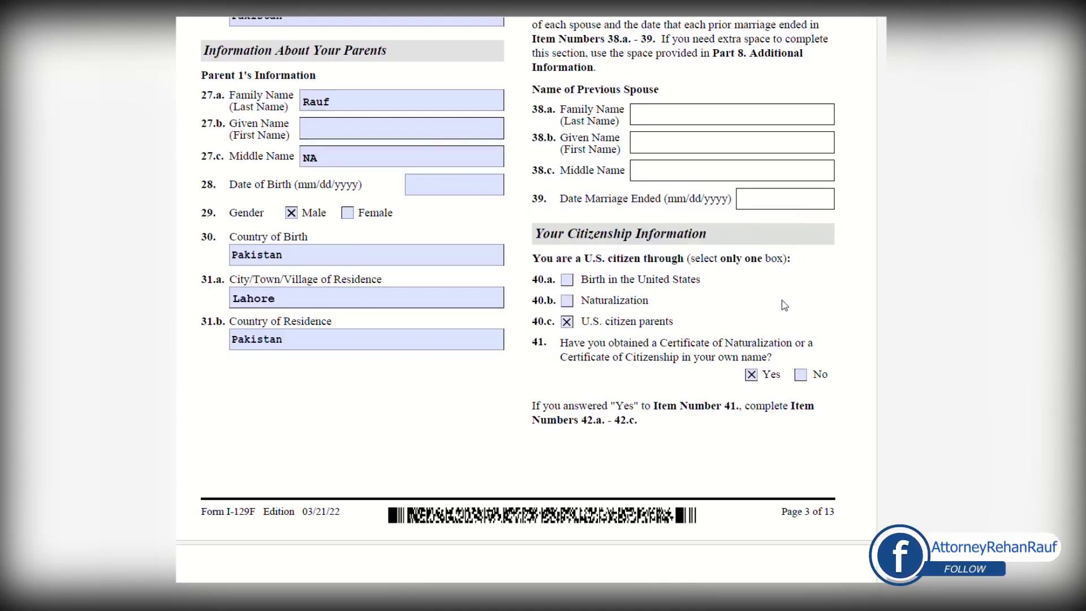
click(566, 300)
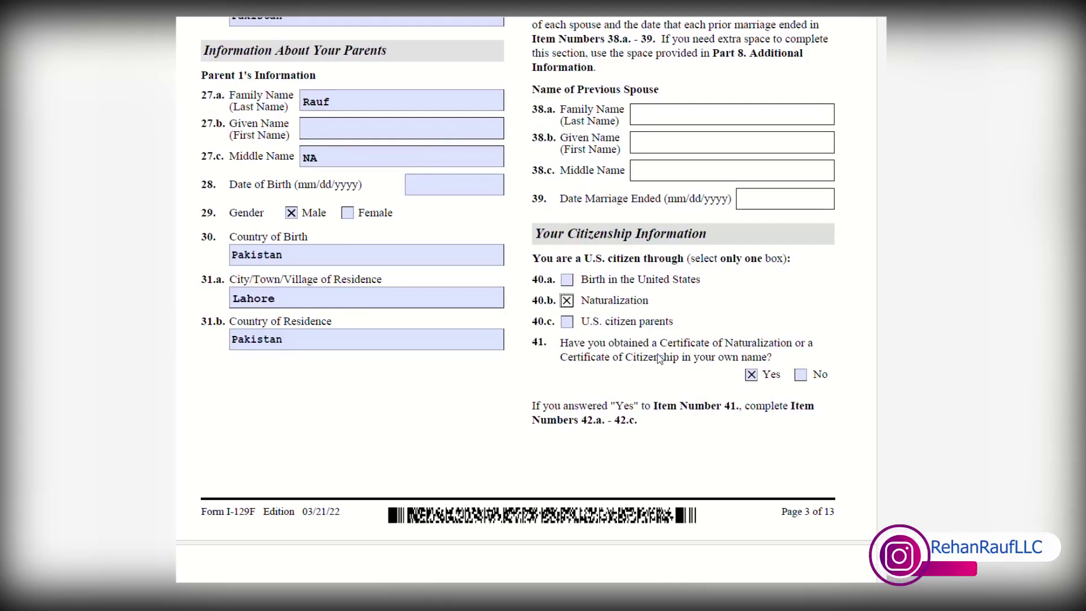
Switch the item 41 answer about holding a naturalization or citizenship certificate to No and back to Yes
scroll(746, 352, down, 1)
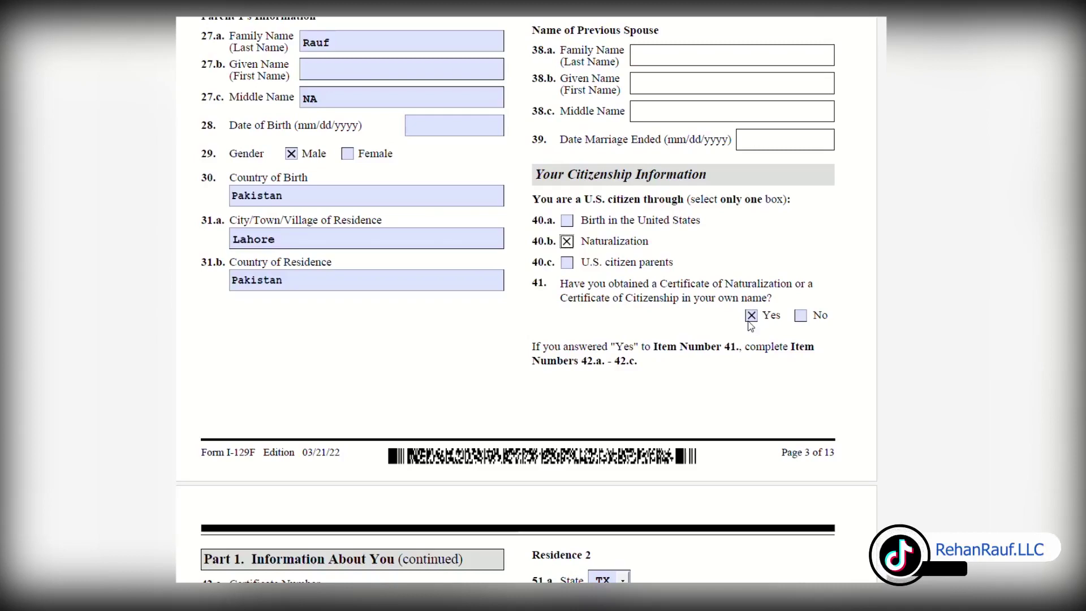
scroll(747, 341, down, 3)
scroll(747, 341, down, 1)
click(801, 138)
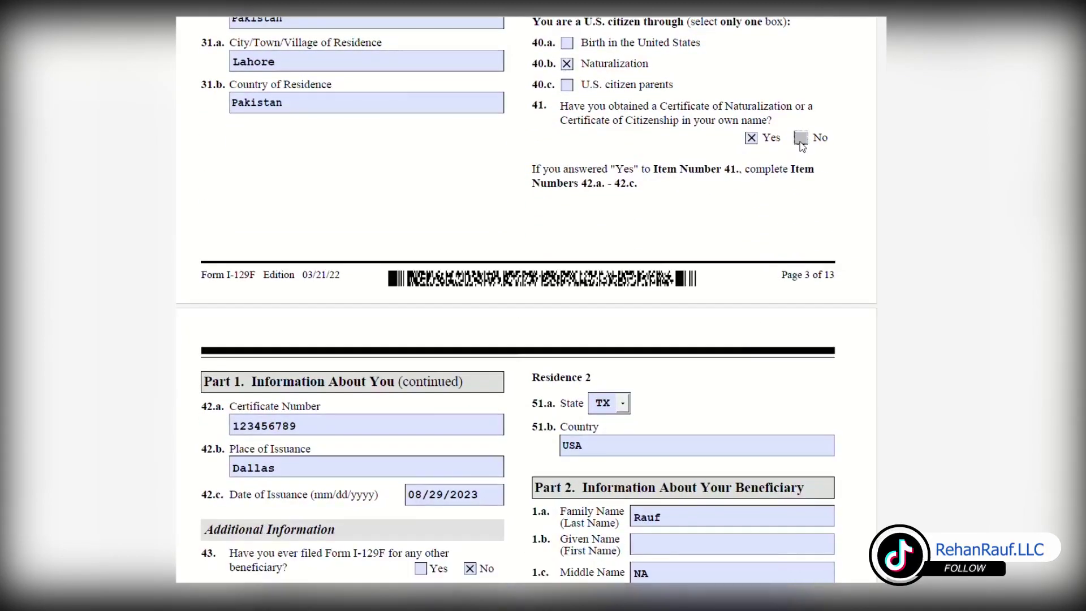
click(752, 138)
Enter the certificate number in item 42.a on page 4
scroll(753, 145, down, 4)
click(280, 247)
text(1)
scroll(278, 245, down, 2)
text(11111)
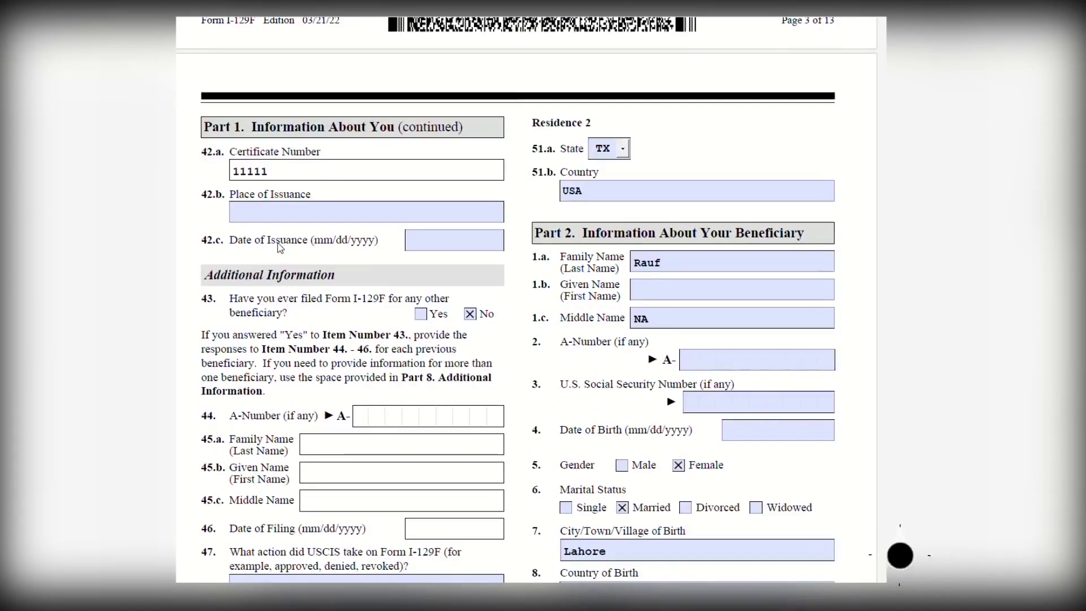
text(111)
Enter Dallas as the certificate's place of issuance in item 42.b
click(287, 220)
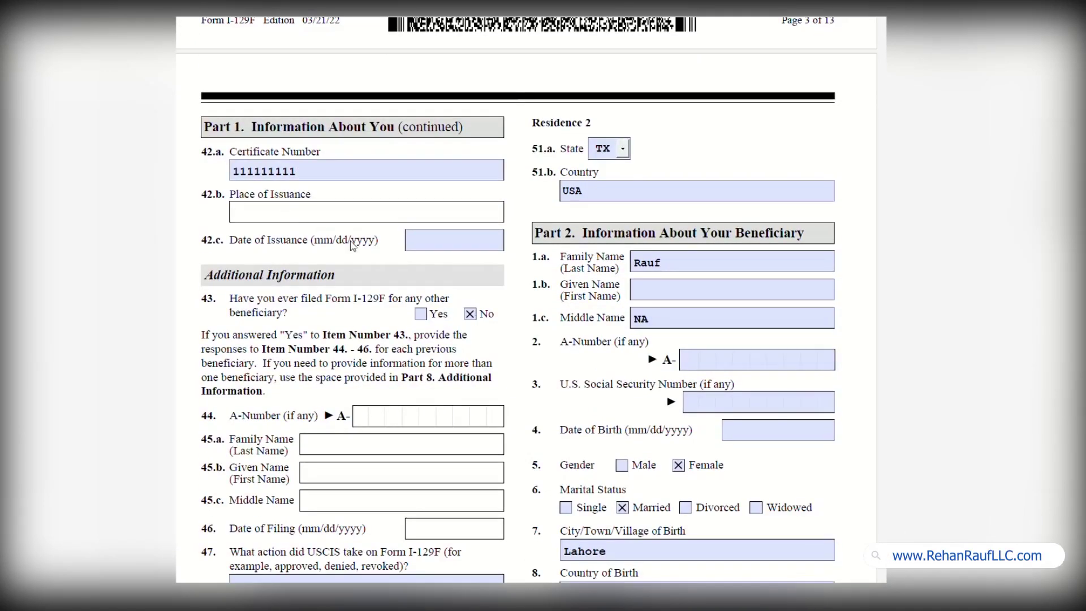
click(301, 169)
click(301, 210)
text(Dallas)
Set the certificate's date of issuance in item 42.c to 05/29/2023 using the calendar
key(Tab)
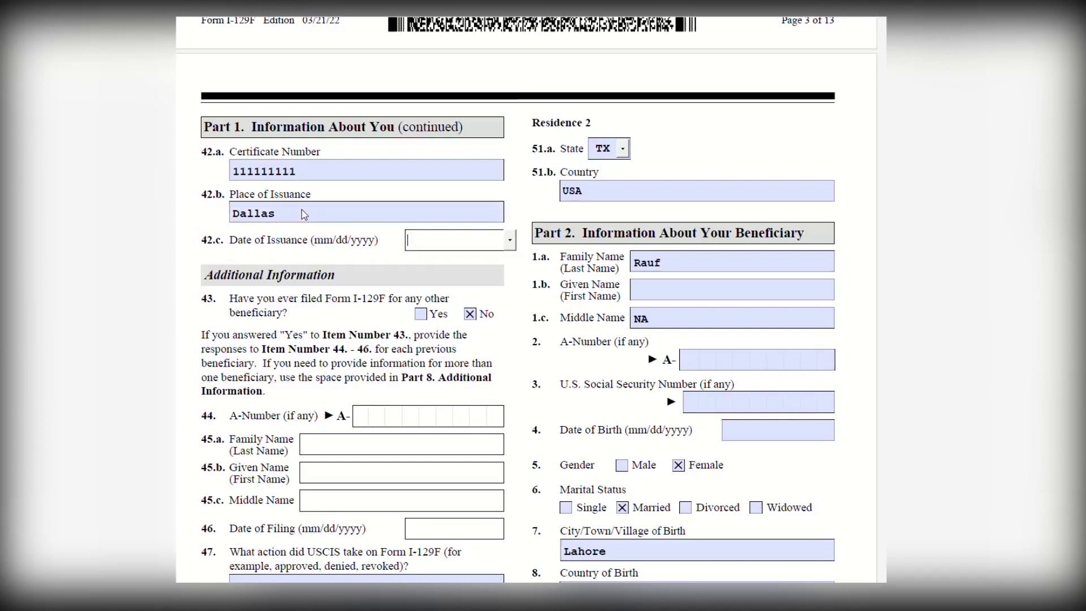
click(510, 240)
click(382, 242)
click(383, 242)
click(382, 242)
click(390, 273)
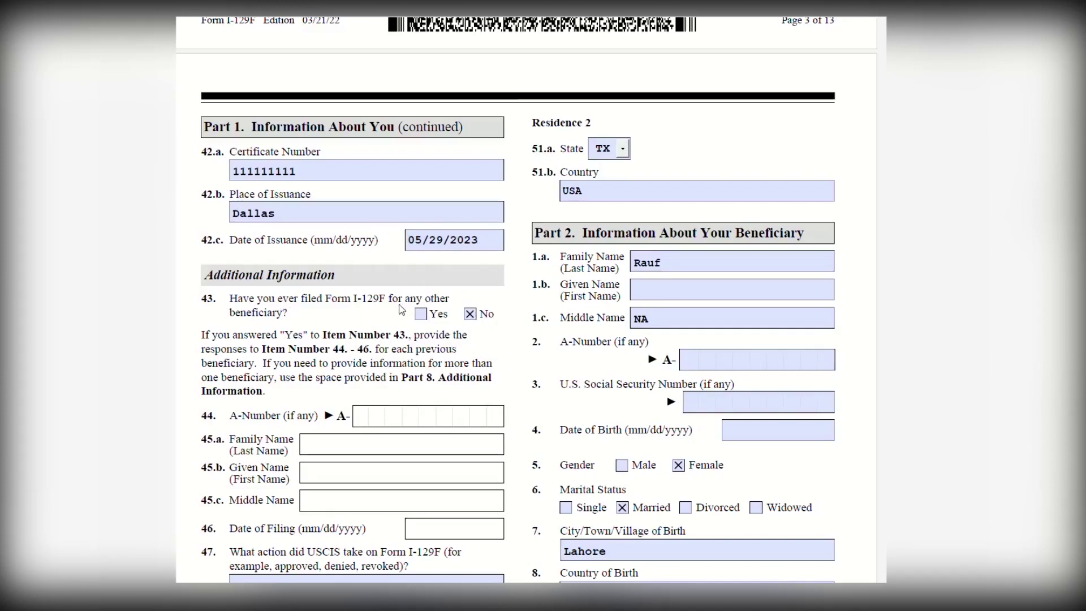
Switch item 43 on earlier I-129F filings to Yes, look over items 44 to 47, and return it to No
scroll(453, 286, down, 3)
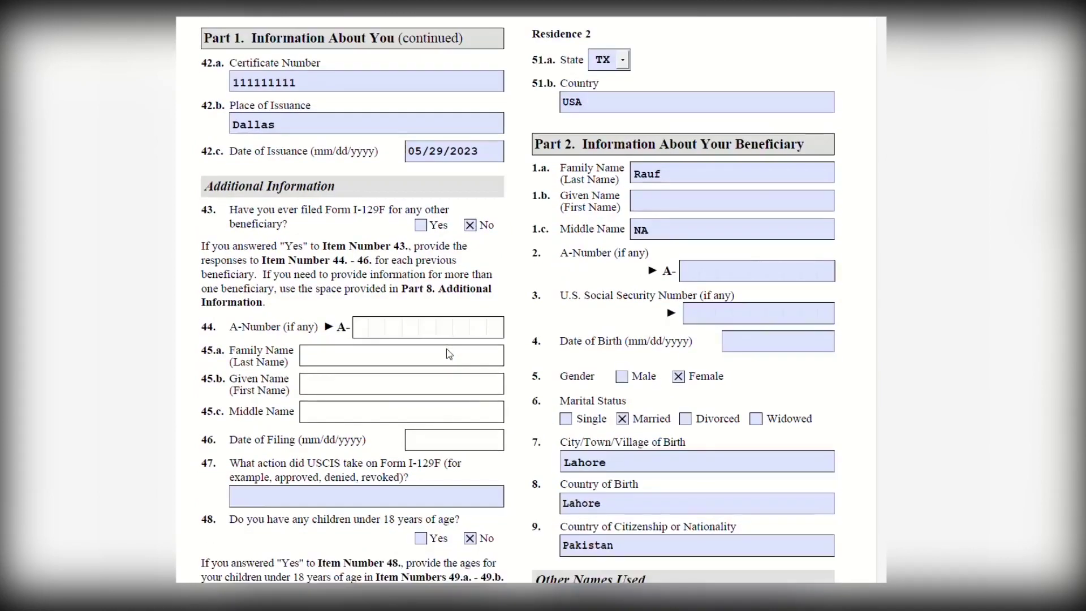
click(420, 225)
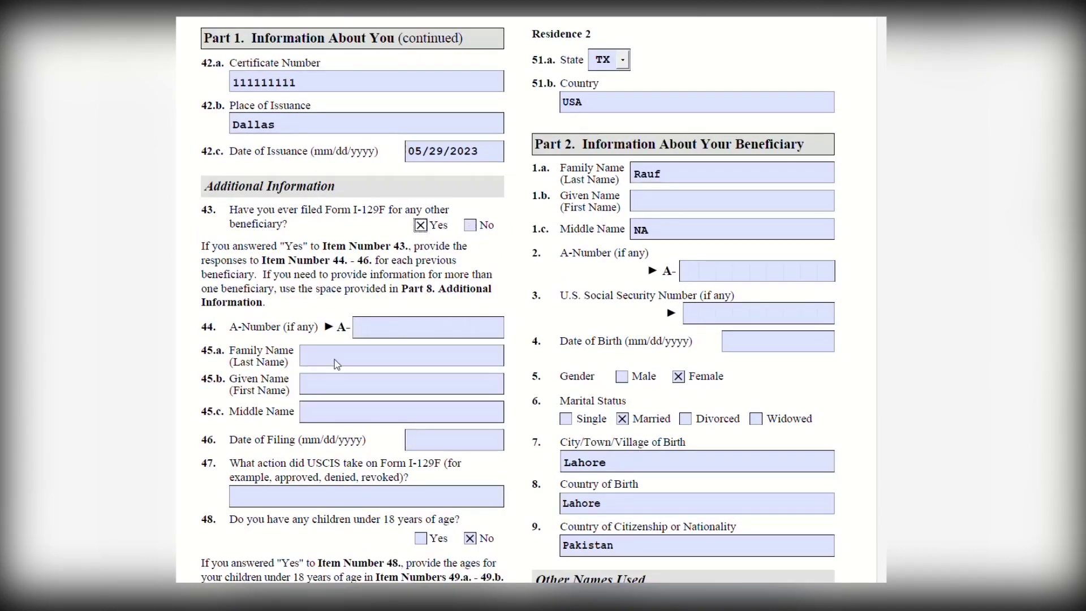
scroll(384, 497, down, 3)
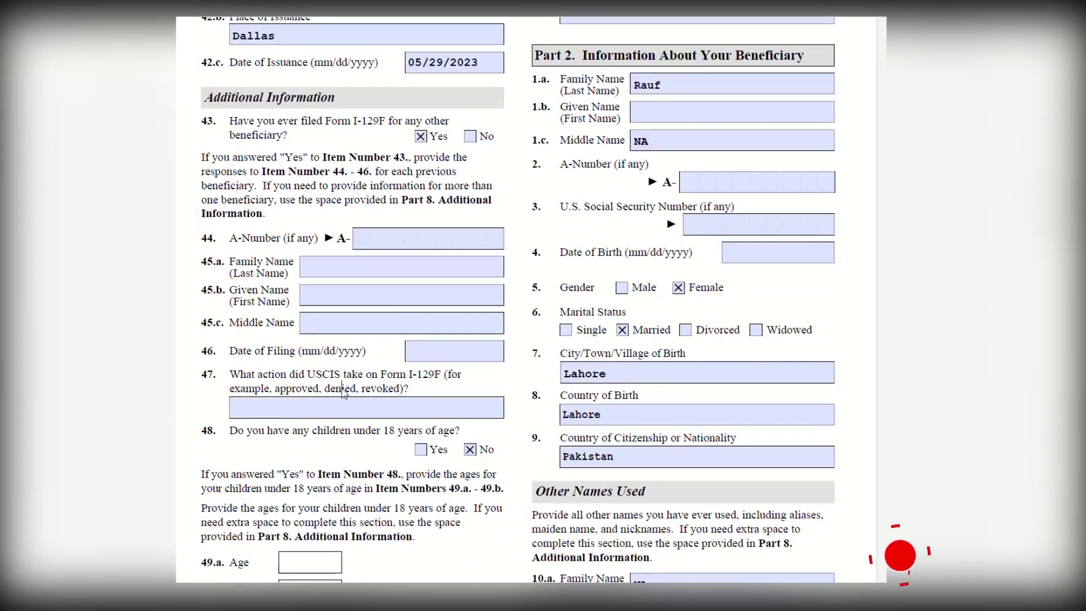
click(469, 137)
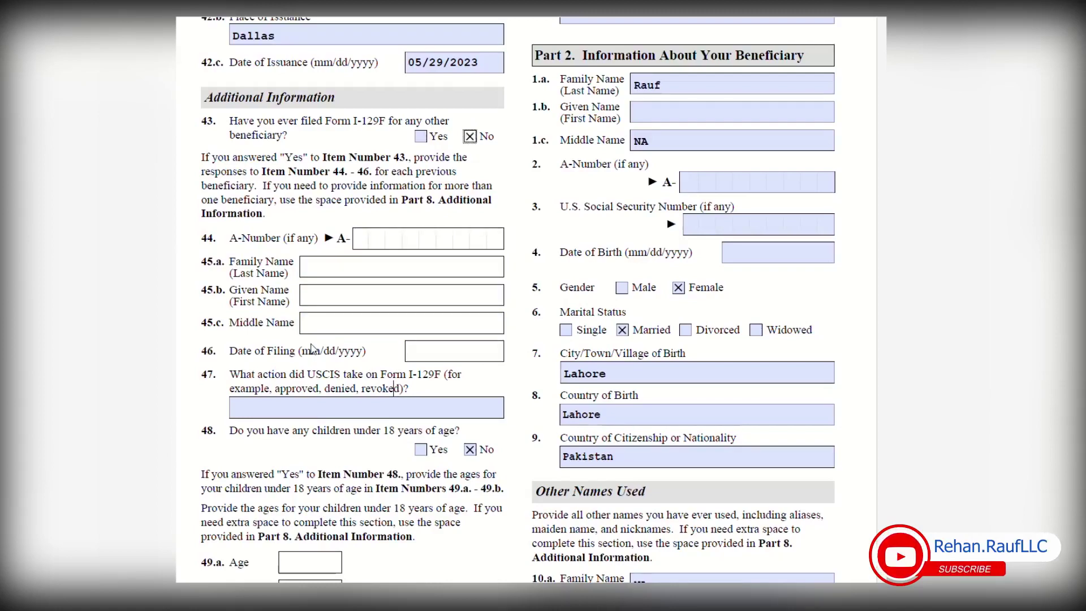
Switch item 48 on children under 18 to Yes, check the age fields in items 49.a and 49.b, and return it to No
scroll(312, 349, down, 3)
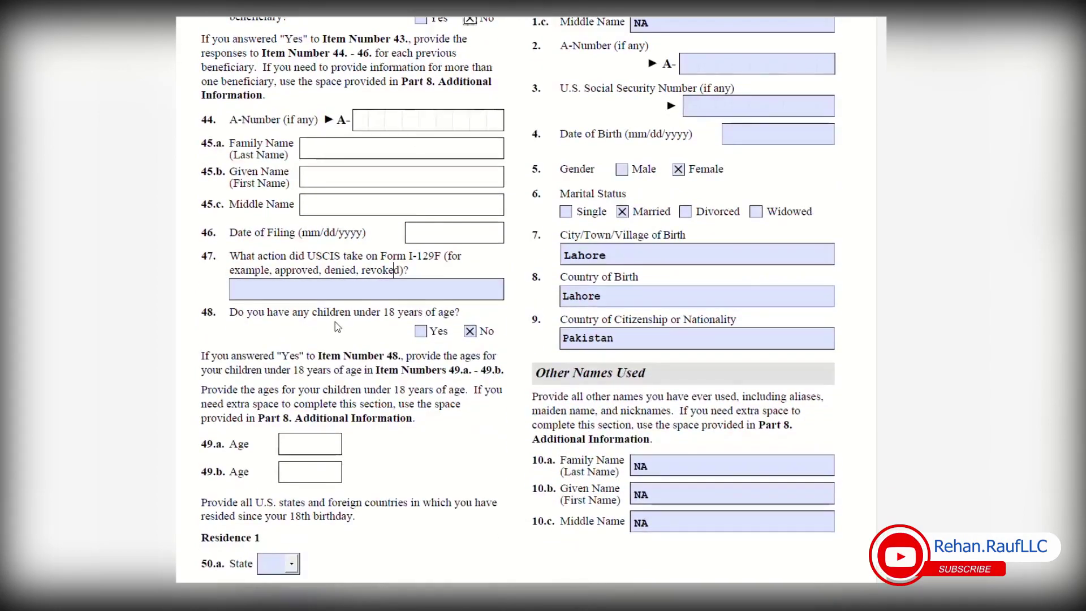
click(424, 331)
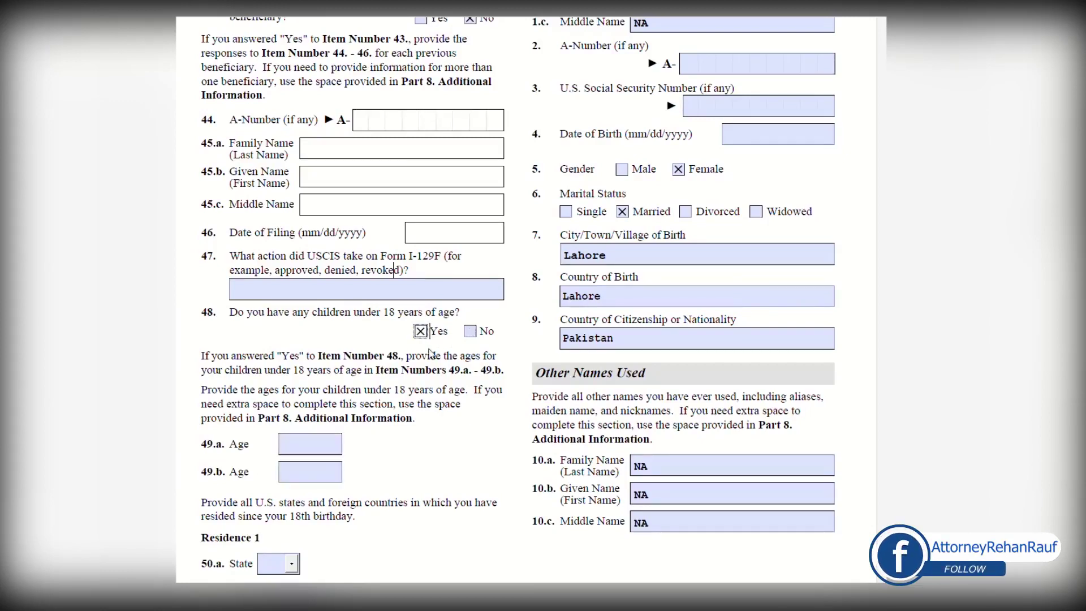
scroll(430, 354, down, 5)
click(309, 296)
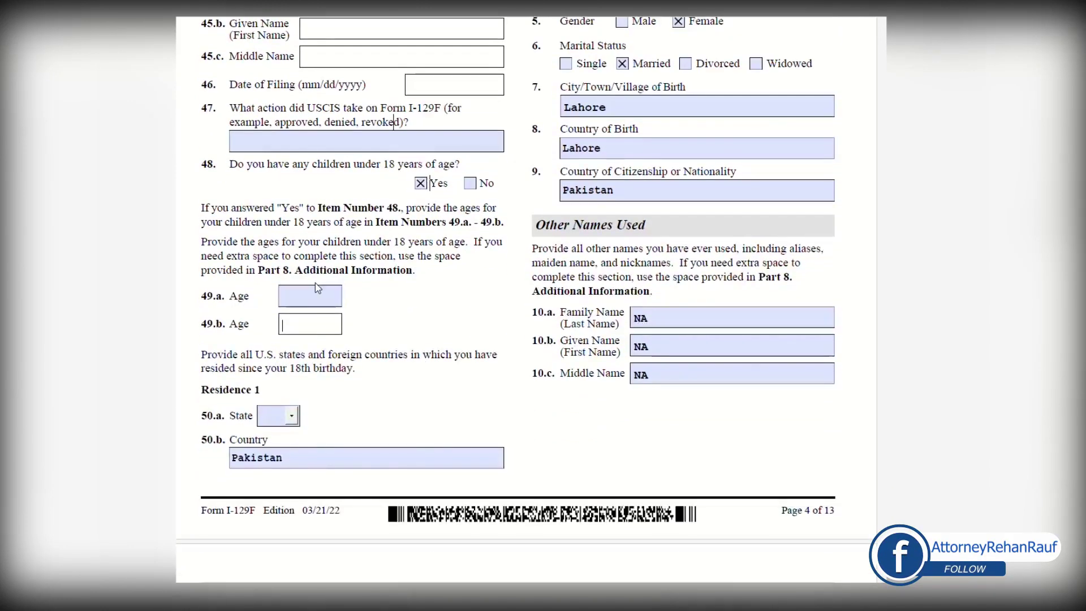
click(470, 184)
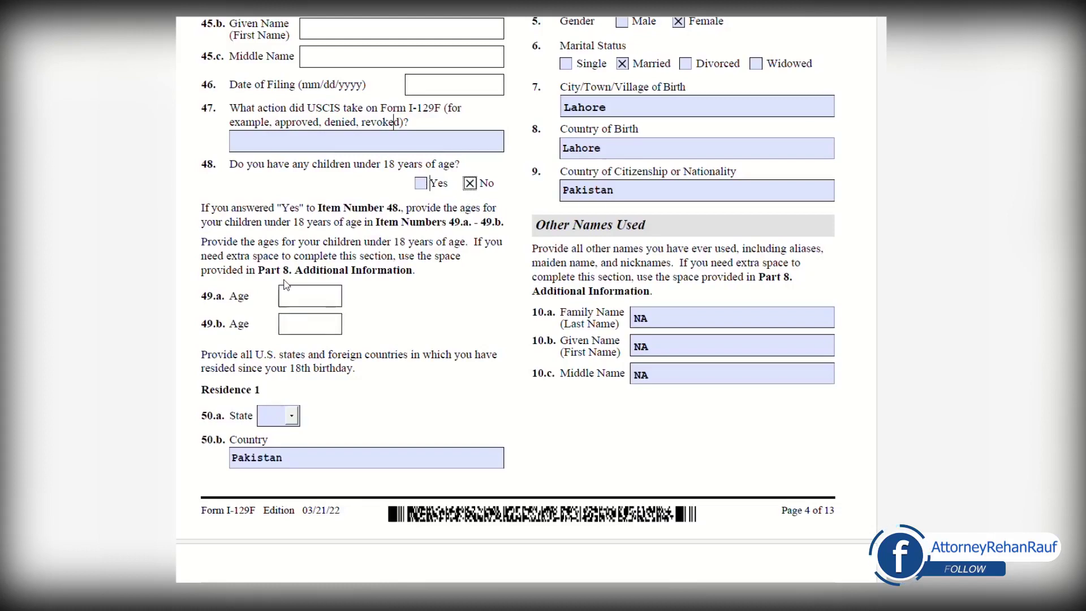
Examine the Residence 1 country in item 50.b and the Residence 2 country in item 51.b
scroll(345, 328, down, 2)
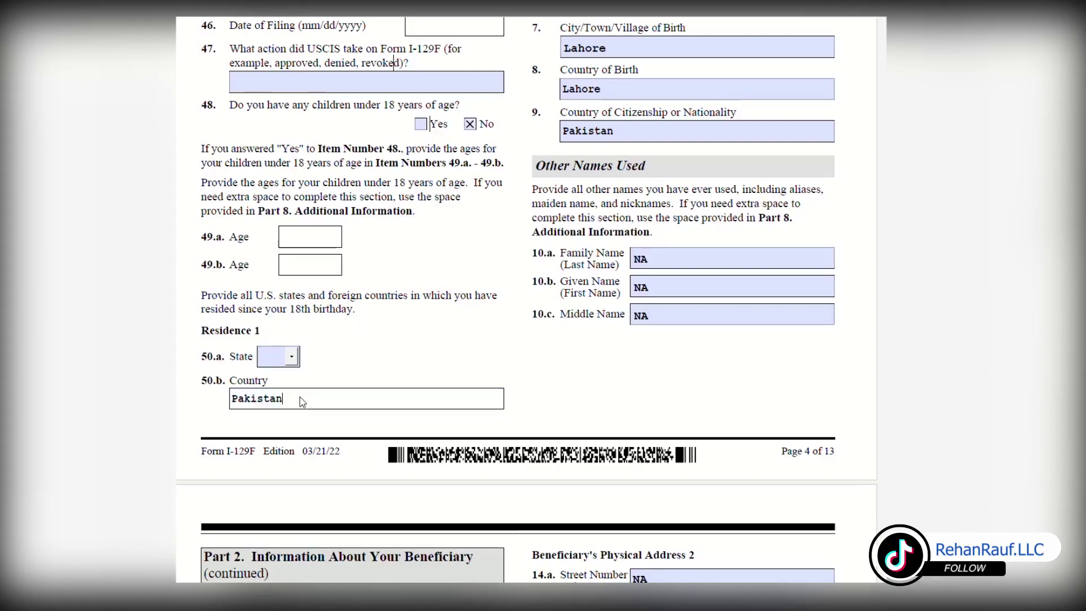
scroll(536, 368, up, 4)
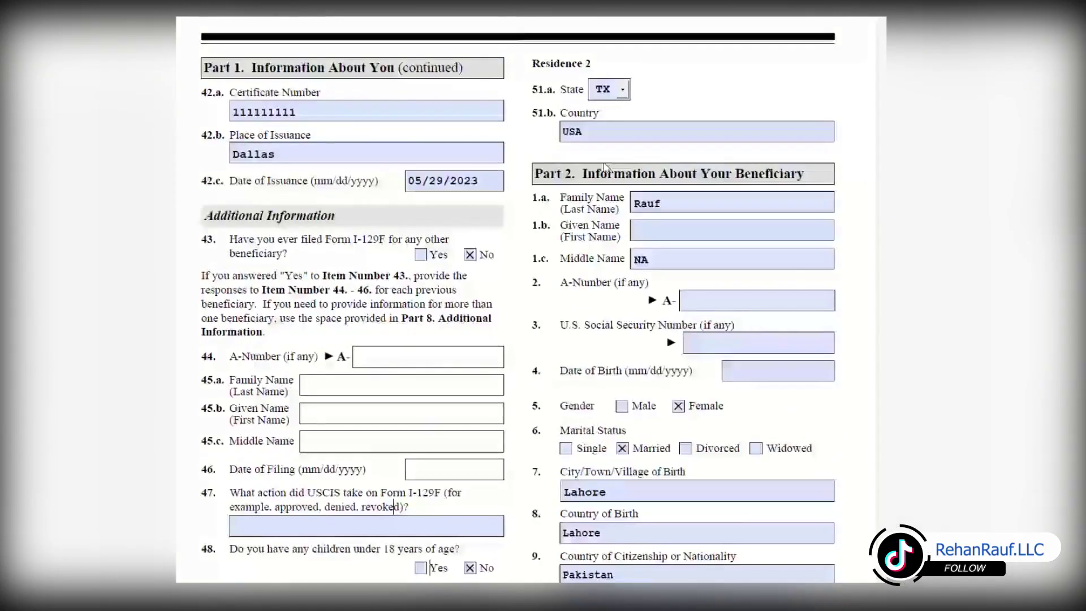
click(601, 136)
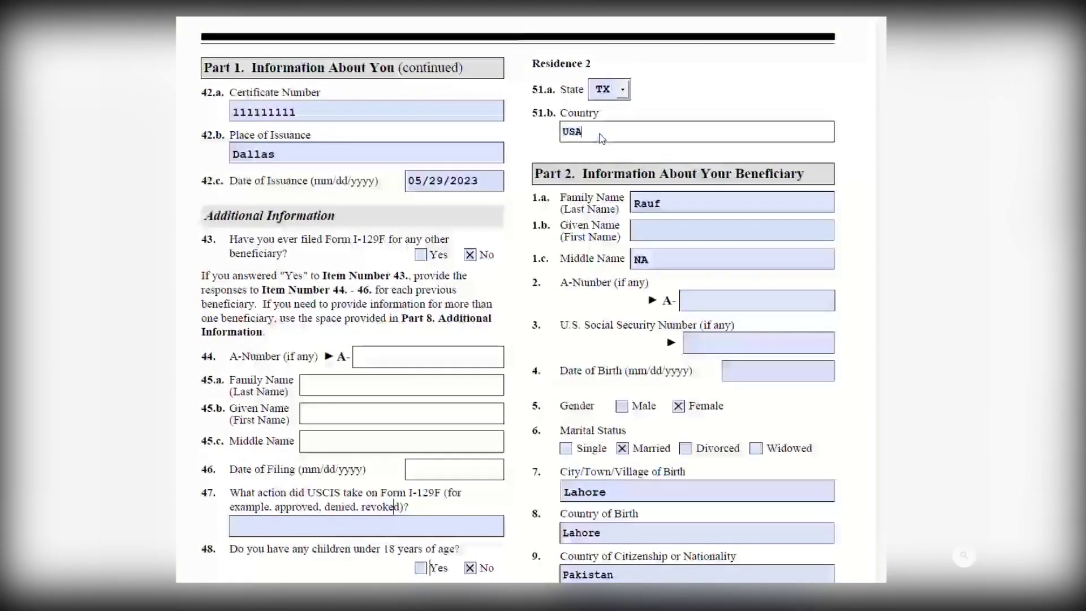
scroll(289, 332, down, 7)
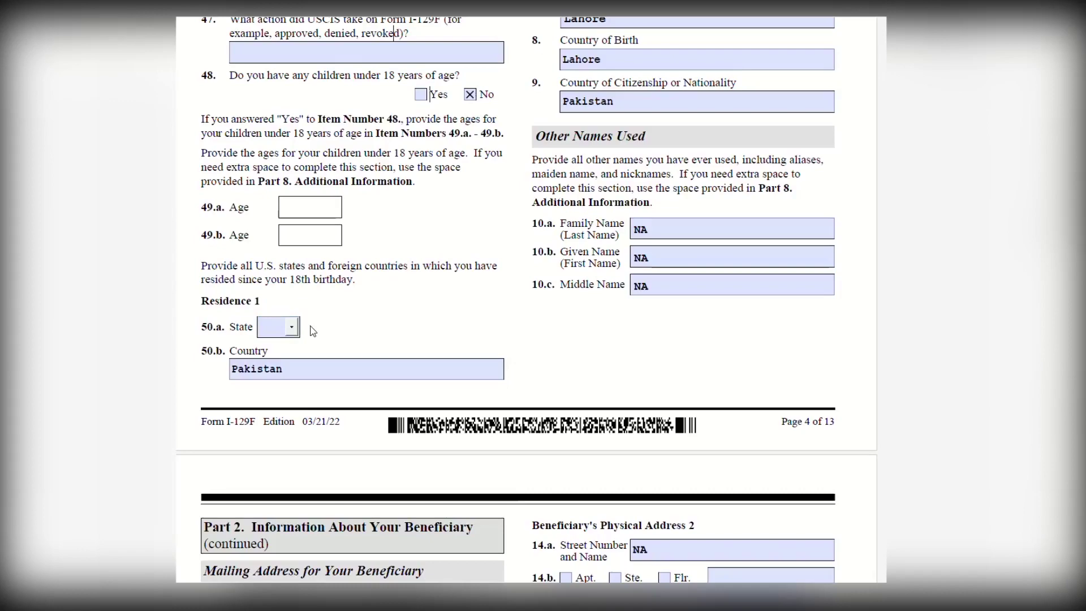
Go through the beneficiary's family, given and middle name fields in Part 2, items 1.a to 1.c
scroll(533, 403, up, 1)
scroll(533, 402, up, 5)
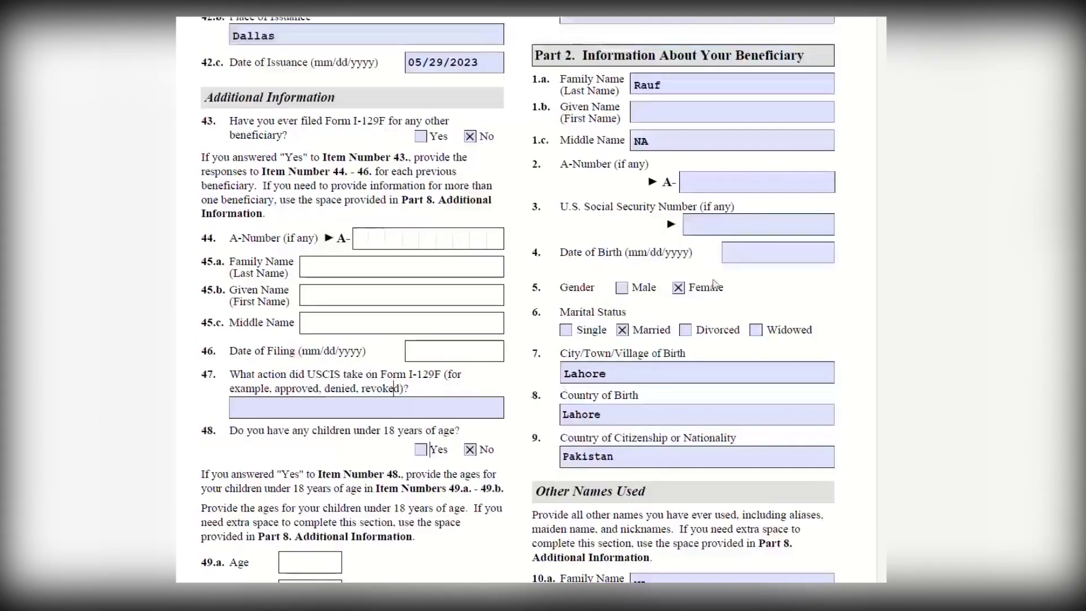
scroll(707, 279, up, 2)
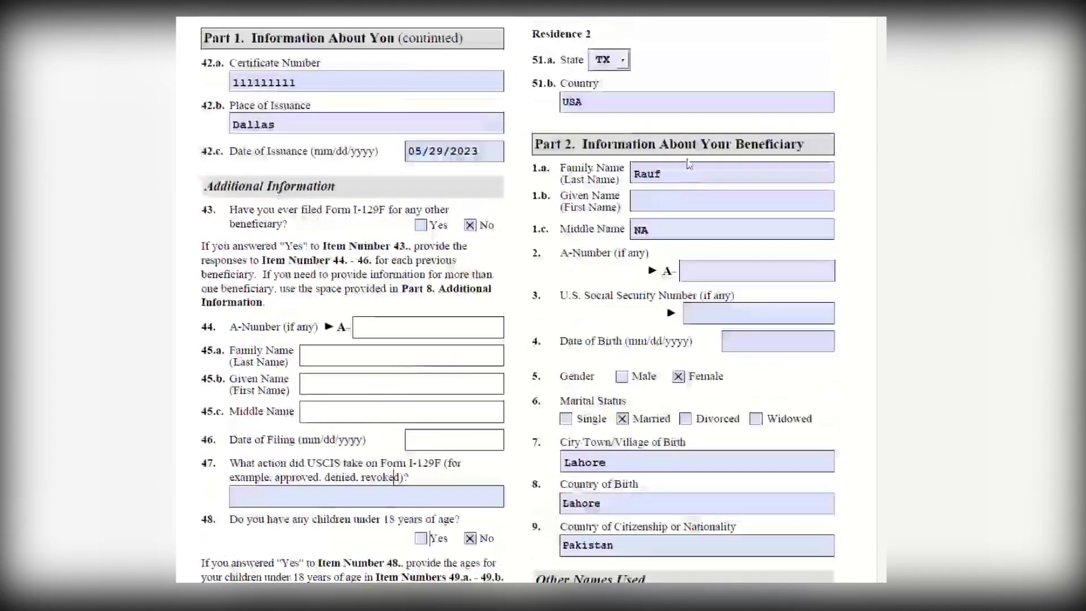
click(772, 179)
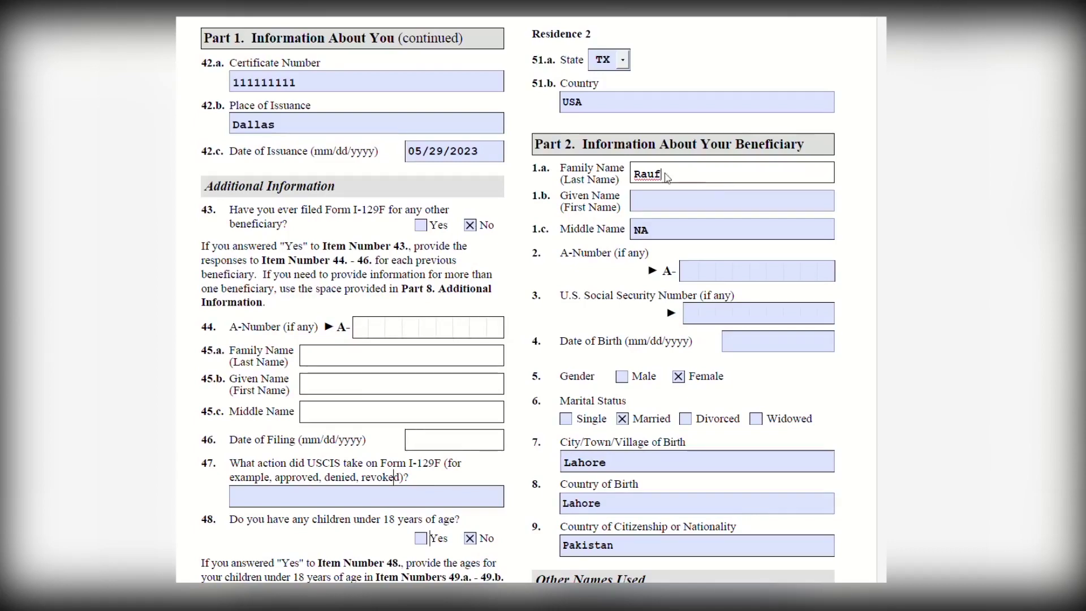
click(664, 200)
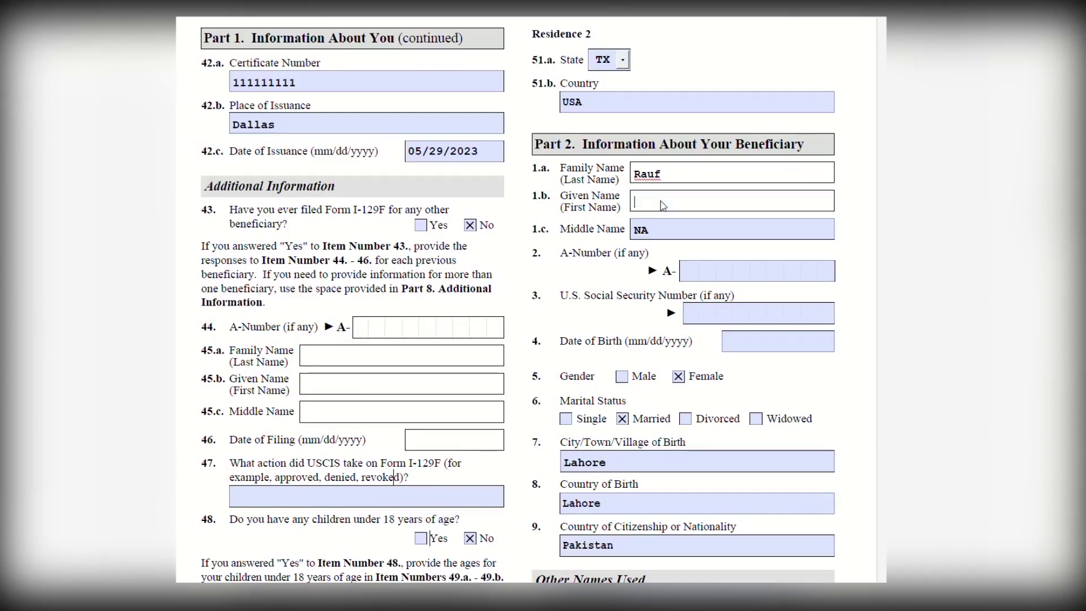
click(648, 232)
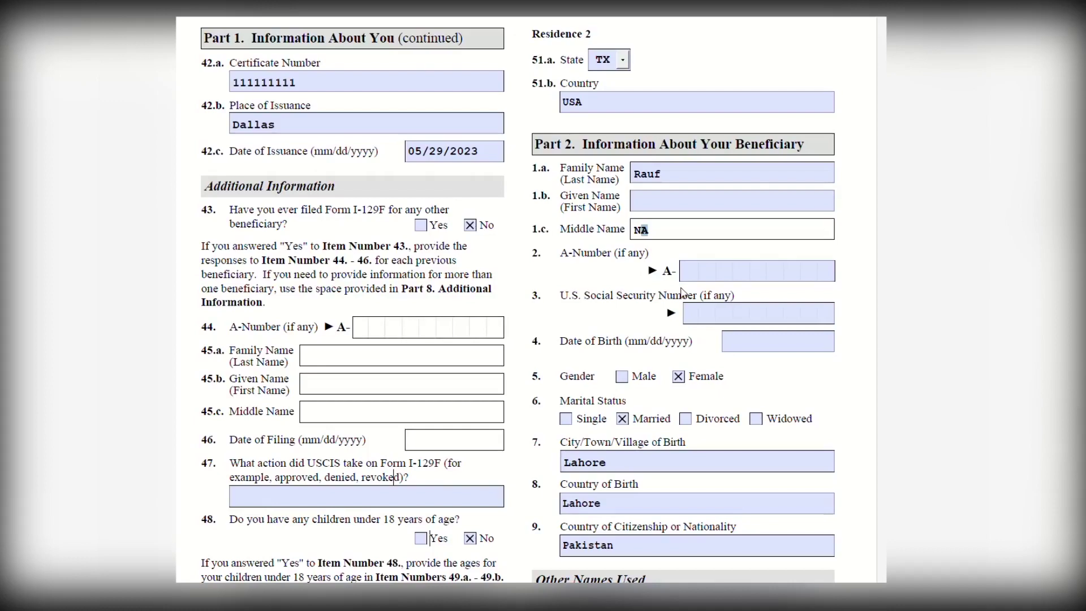
Go through the beneficiary's A-Number, Social Security number, date of birth, gender, marital status, birthplace and citizenship fields in items 2 to 9
click(691, 271)
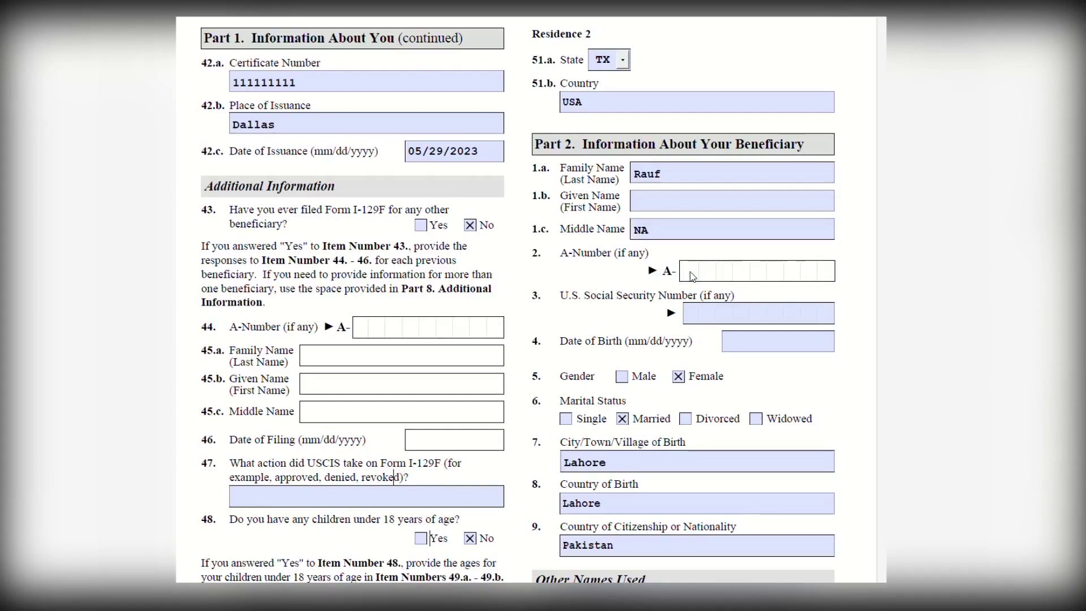
click(696, 317)
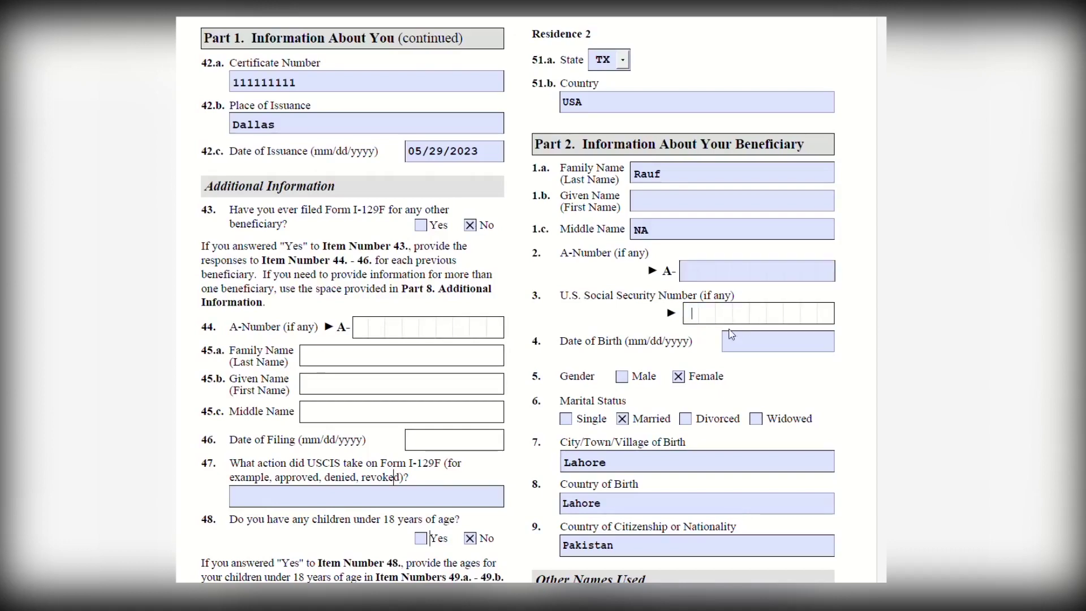
drag(564, 299, 697, 299)
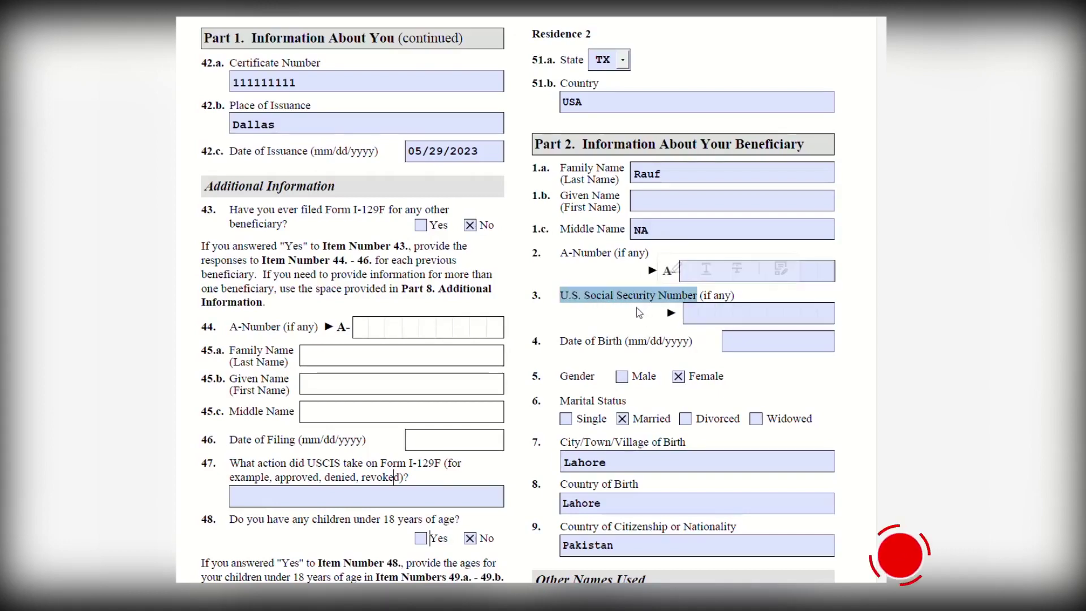
click(732, 340)
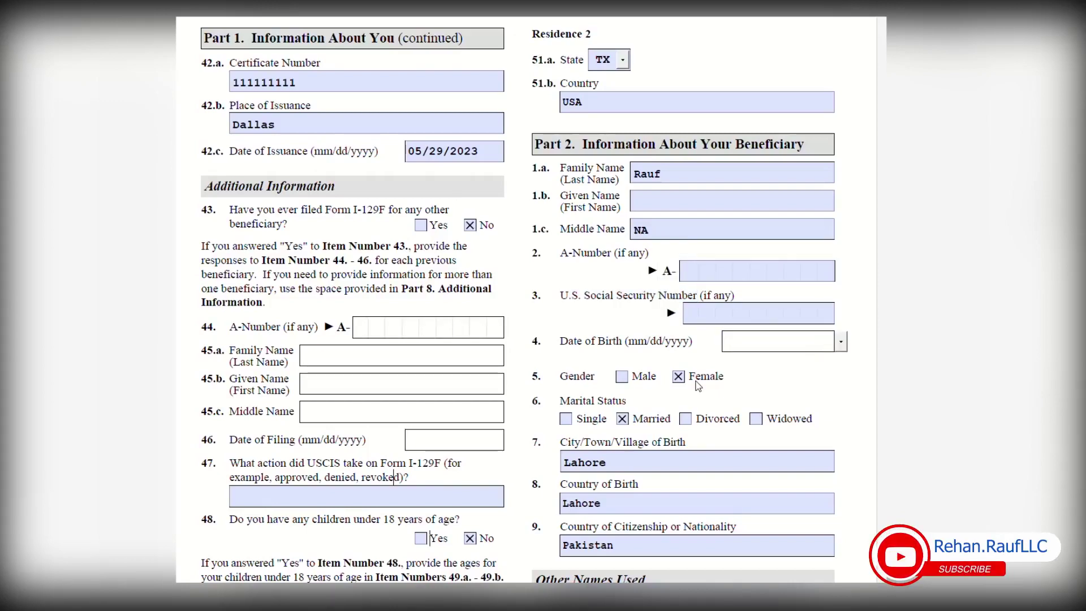
scroll(702, 373, down, 2)
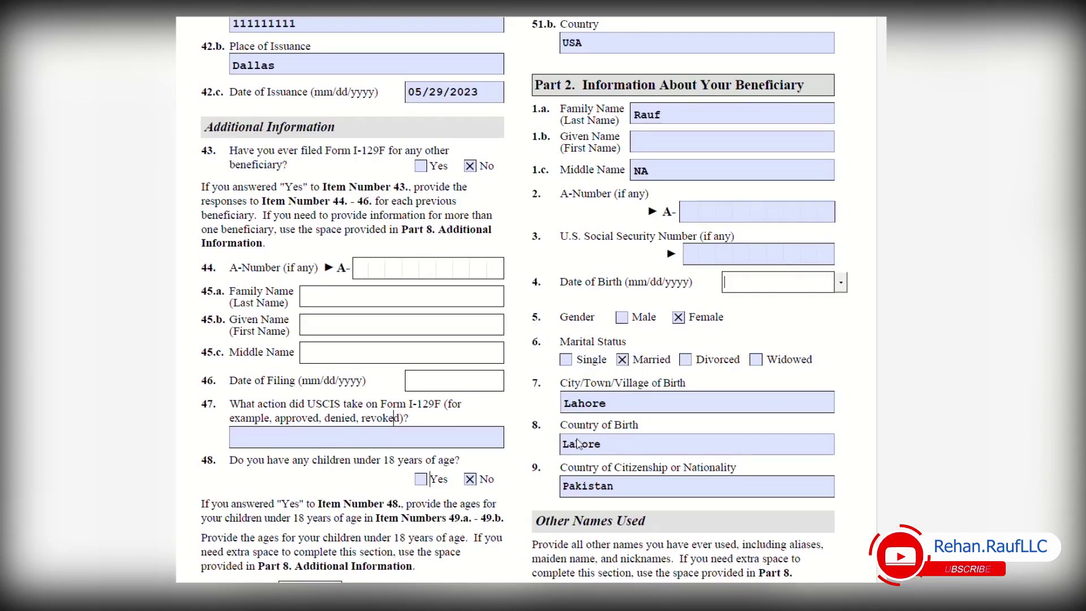
scroll(651, 453, down, 1)
scroll(675, 474, down, 8)
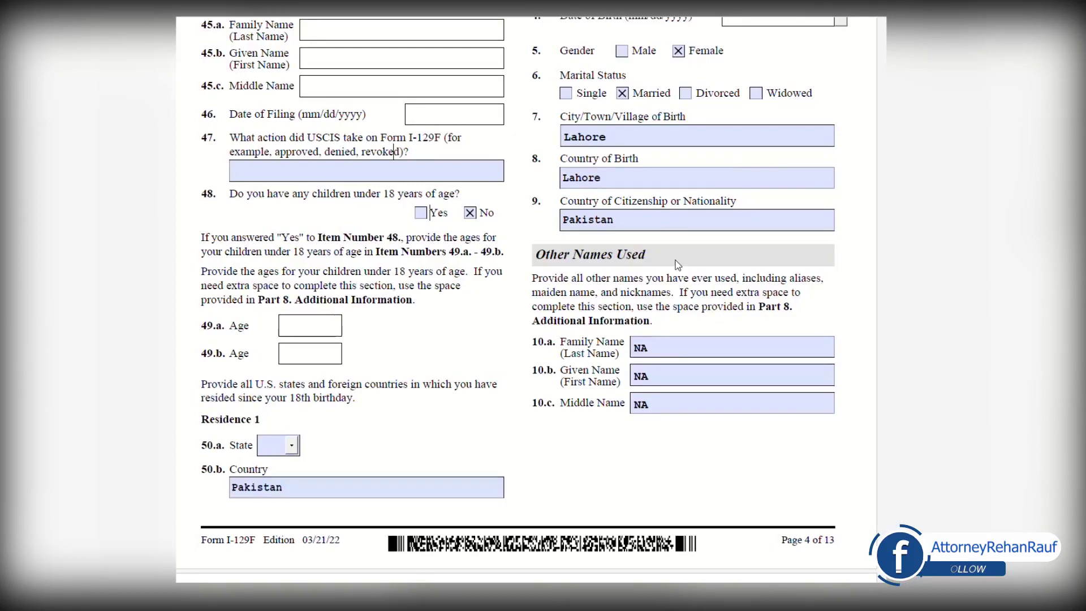
Read the Other Names Used instructions on aliases, maiden name and nicknames, and check items 10.a to 10.c
drag(647, 282, 729, 283)
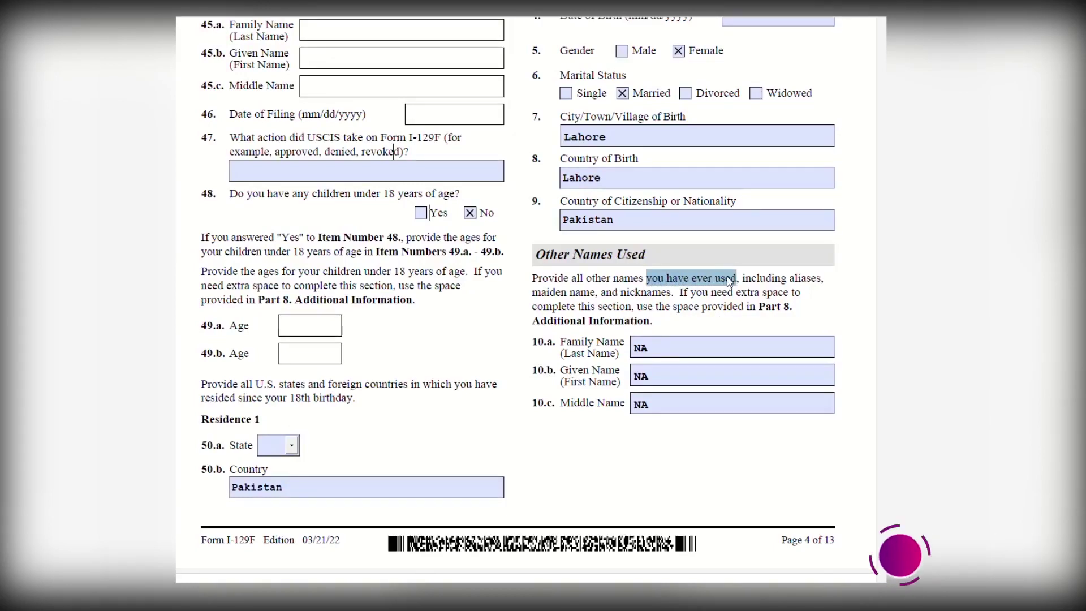
click(808, 285)
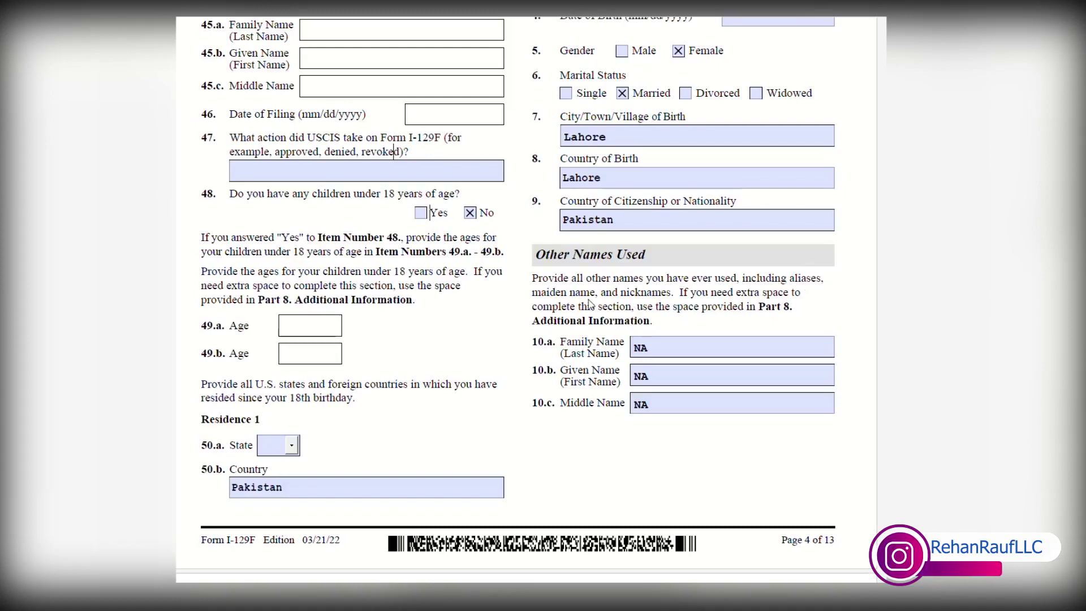
scroll(644, 315, down, 3)
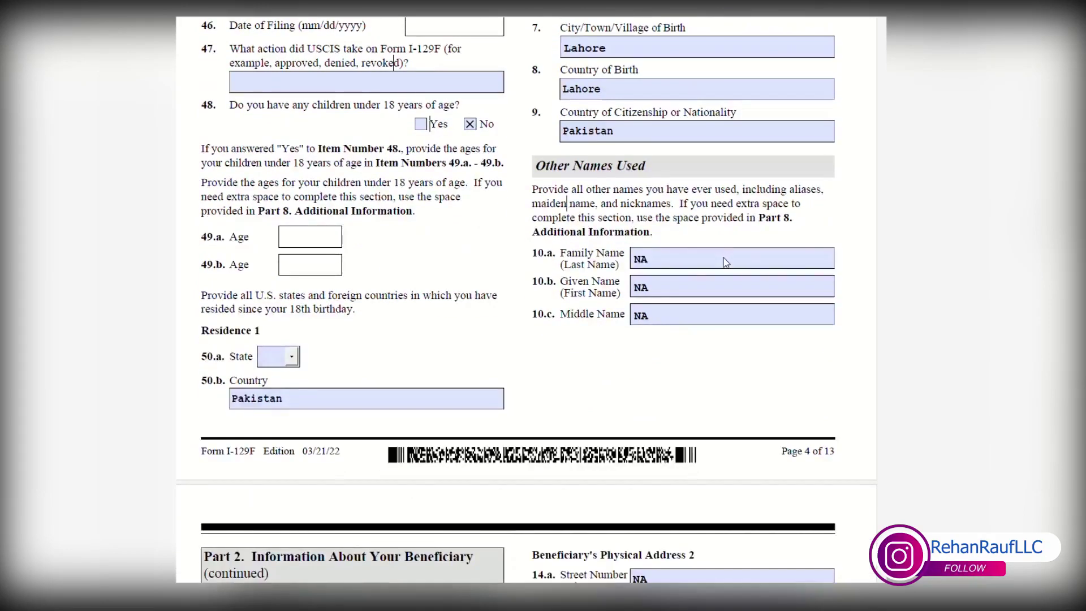
scroll(684, 278, down, 6)
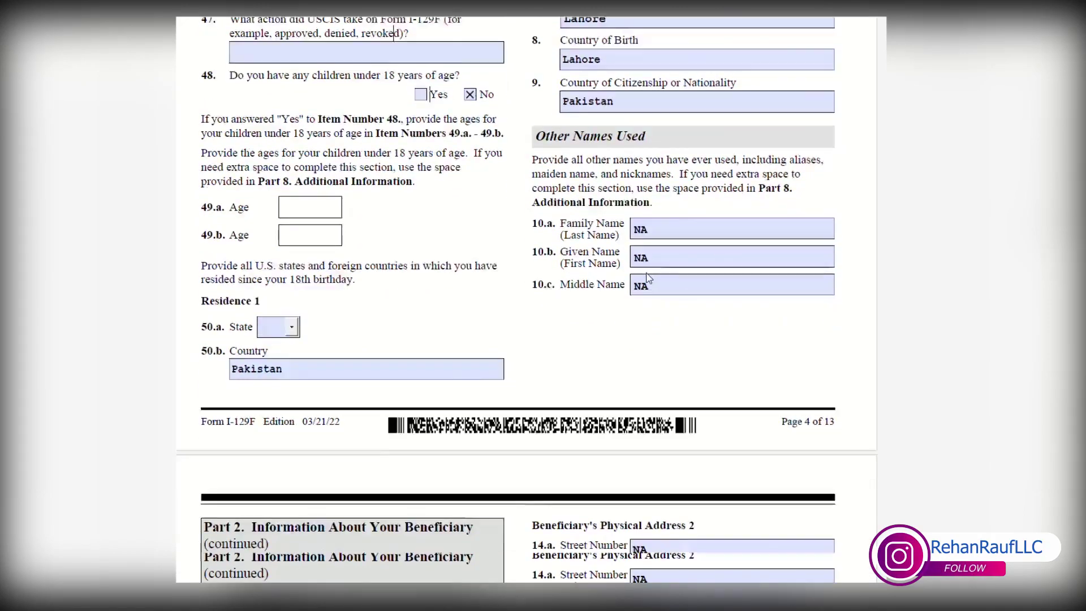
Go through the beneficiary's mailing address in items 11.a to 11.i, including street, city, province, postal code and country
scroll(275, 288, down, 6)
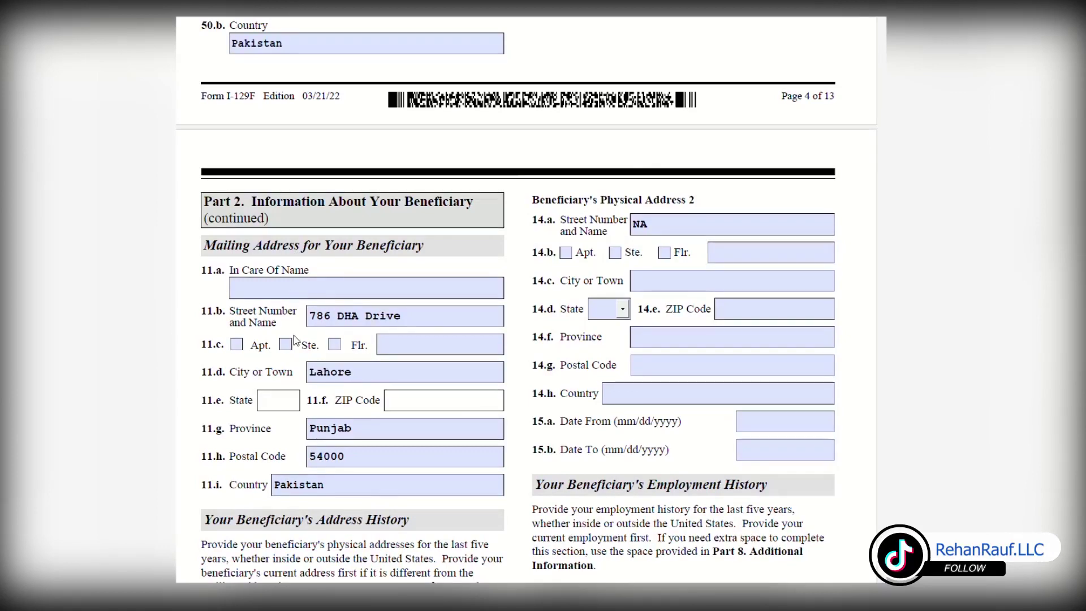
scroll(293, 340, down, 3)
click(316, 233)
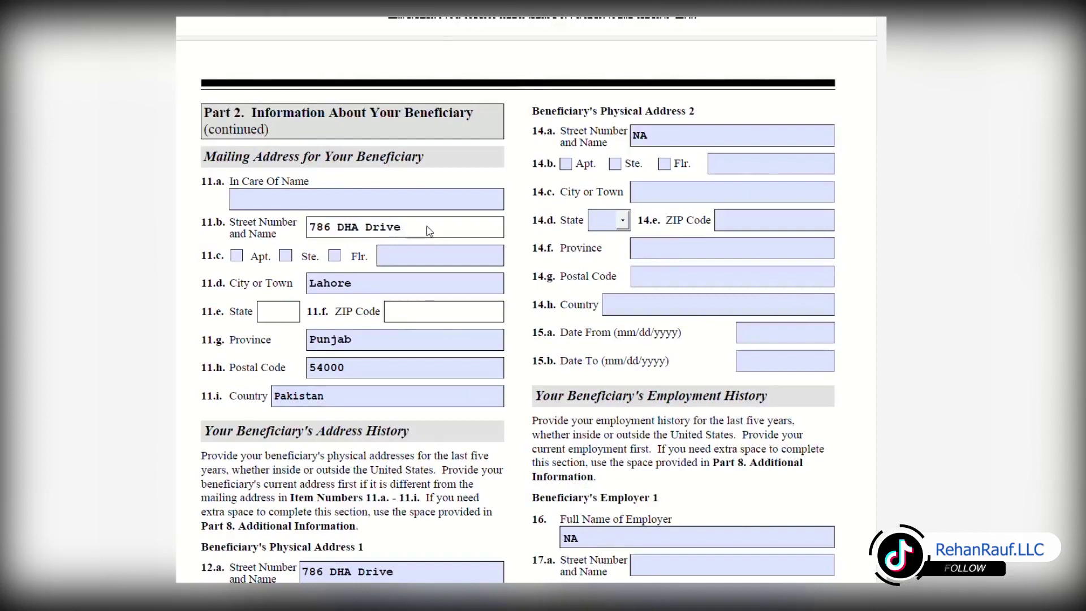
click(355, 284)
click(354, 343)
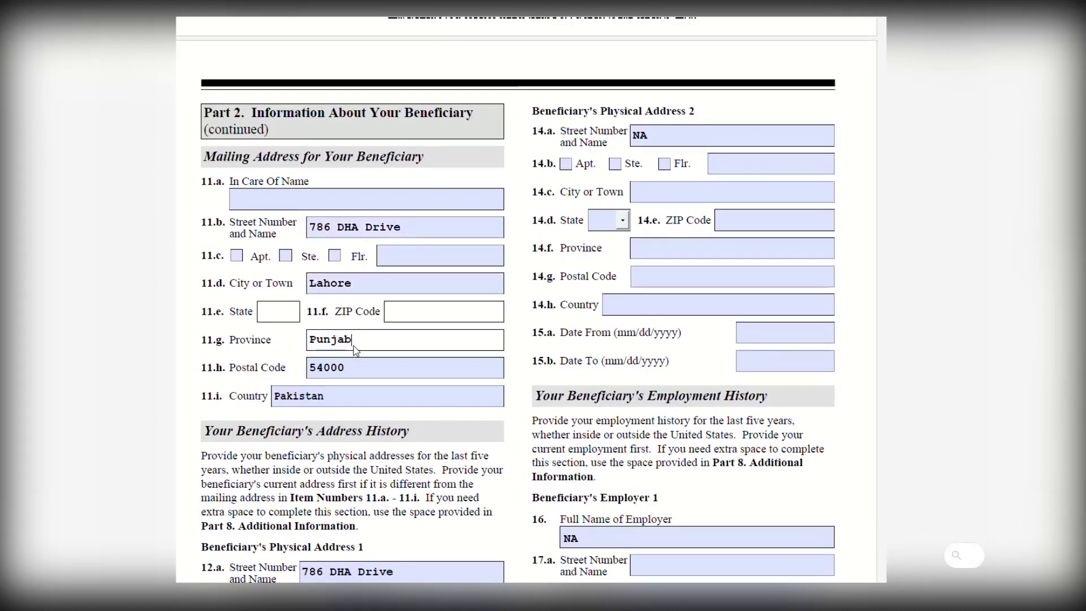
click(357, 370)
click(346, 399)
Review the beneficiary's five-year address history, covering Physical Address 1 with its dates and Physical Address 2
scroll(345, 403, down, 3)
scroll(344, 403, down, 1)
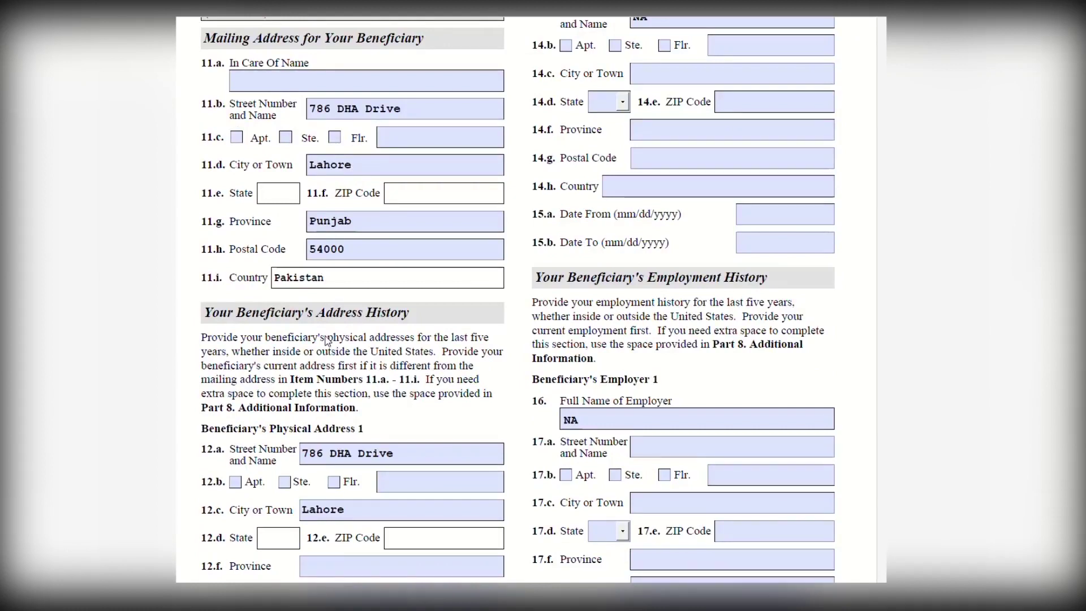
drag(453, 338, 480, 346)
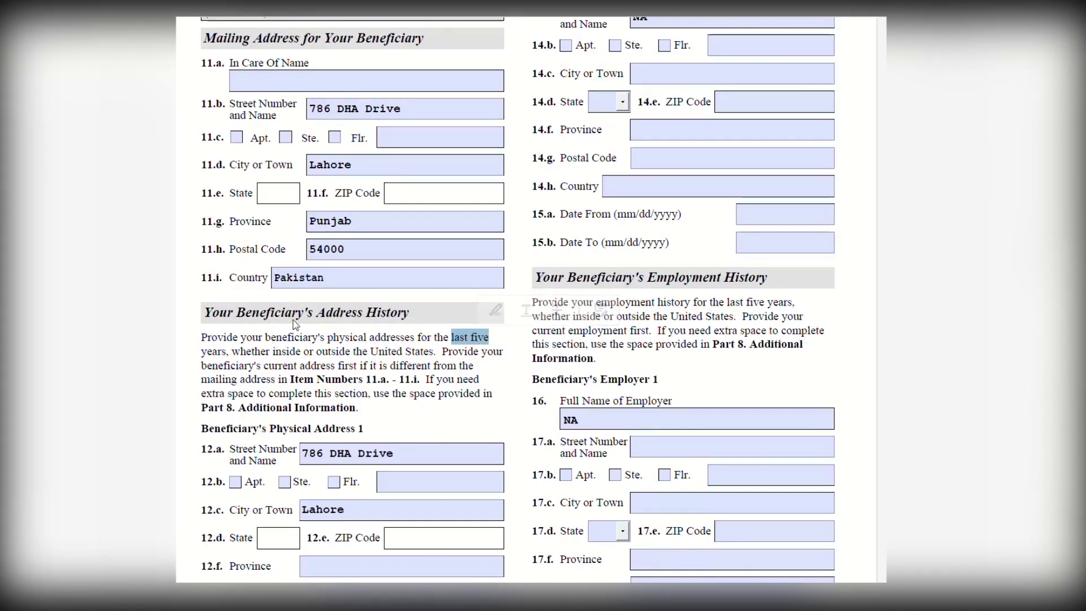
scroll(310, 250, down, 3)
scroll(429, 277, down, 2)
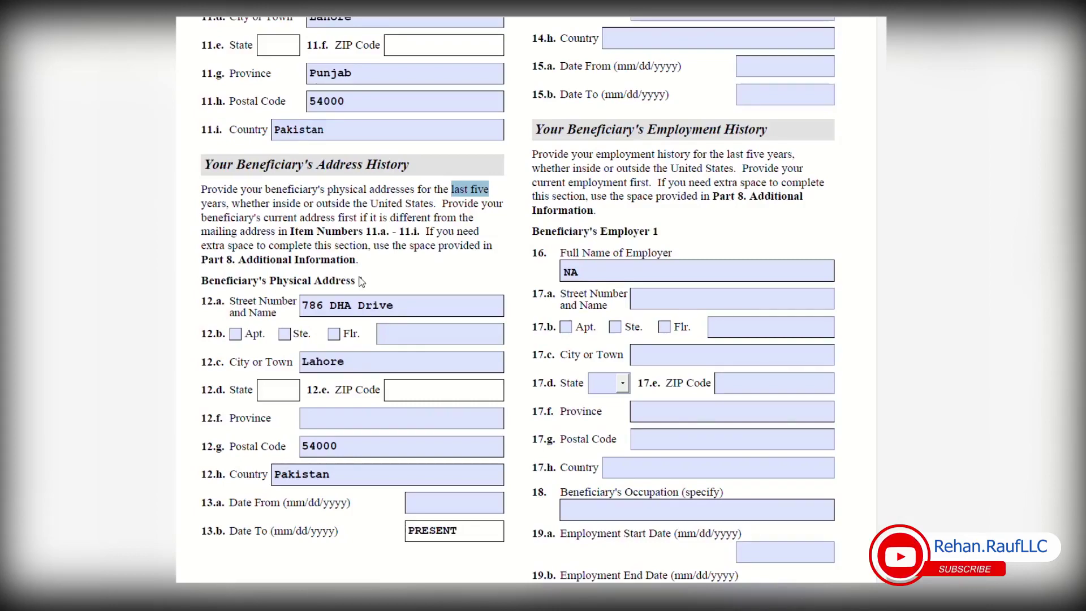
scroll(371, 341, down, 3)
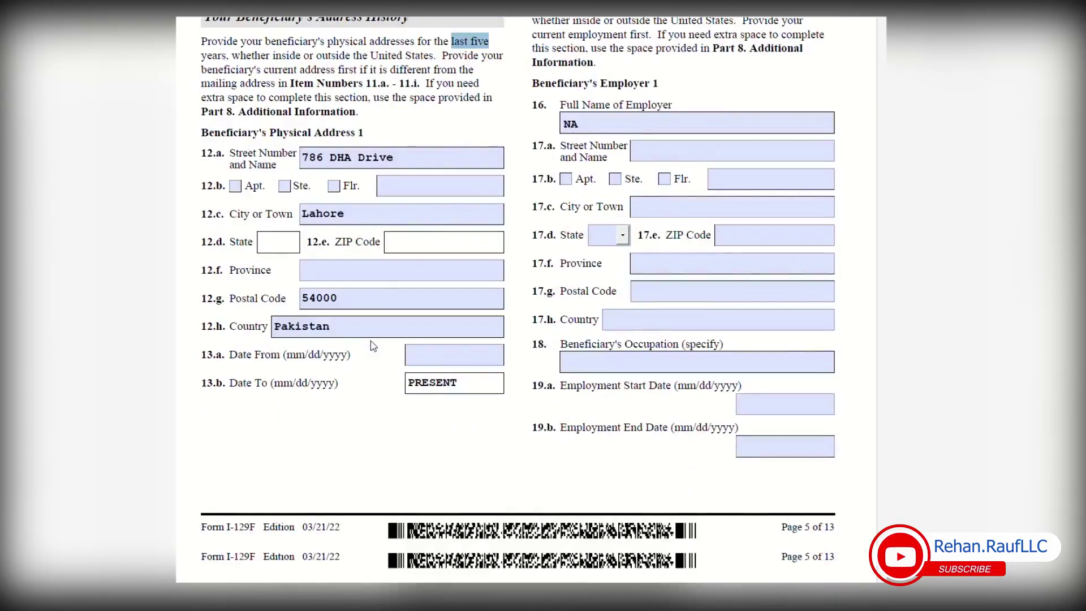
scroll(371, 341, up, 3)
scroll(461, 378, up, 1)
scroll(440, 443, up, 5)
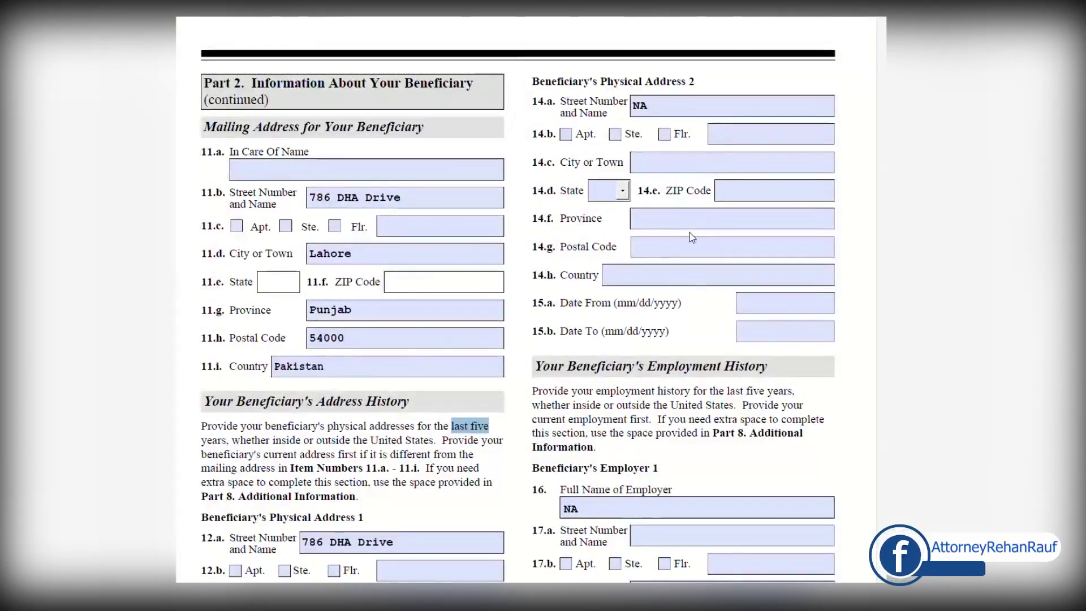
Review the beneficiary's employment history instructions and the Employer 1 fields in items 16 to 19.b
scroll(700, 389, down, 3)
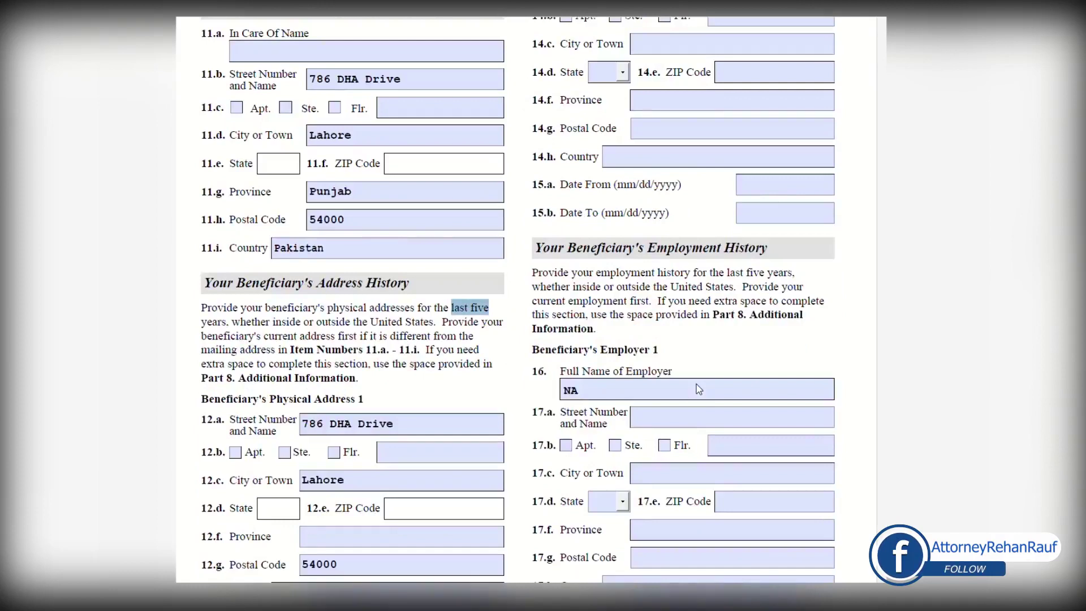
scroll(739, 294, down, 1)
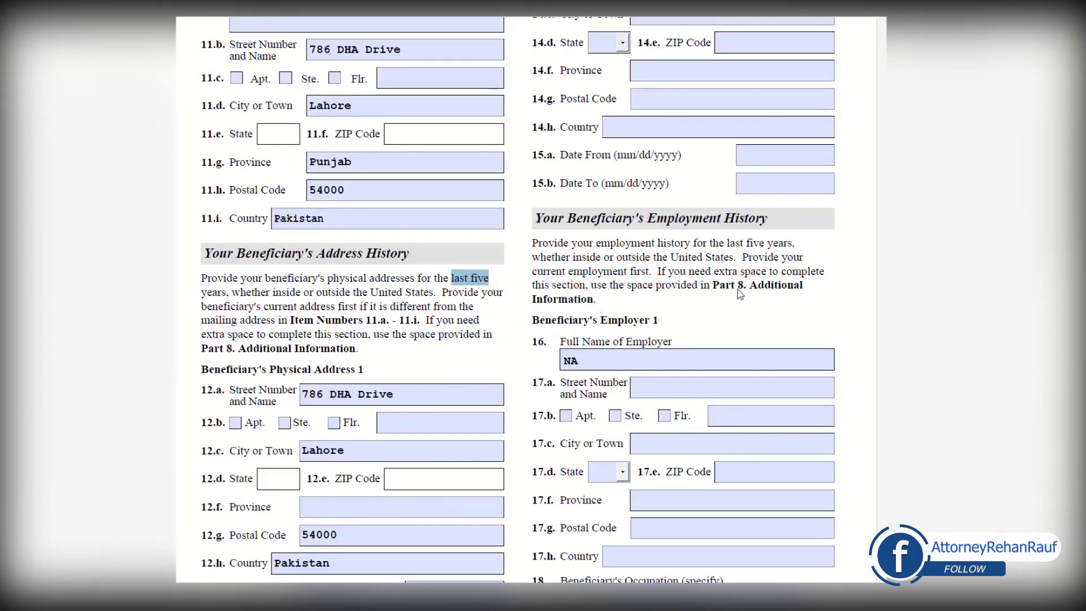
scroll(748, 301, down, 3)
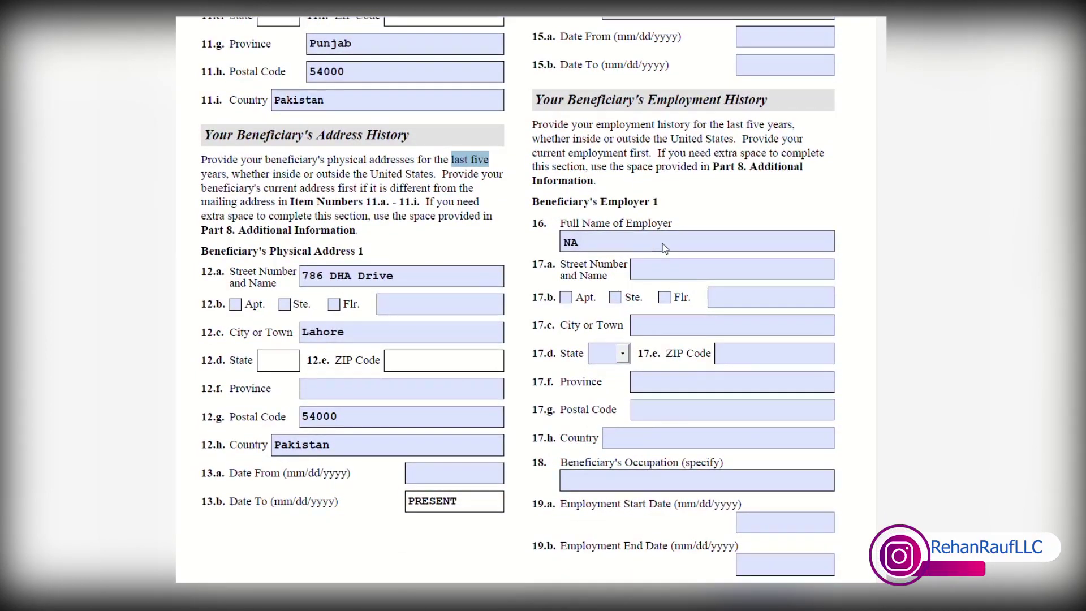
scroll(675, 250, down, 2)
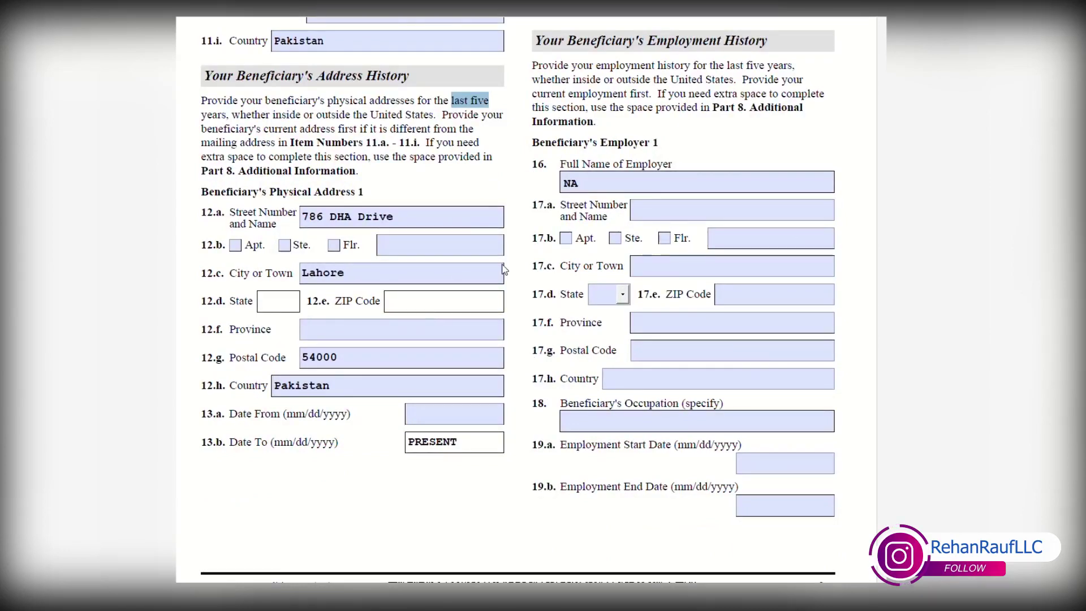
click(629, 189)
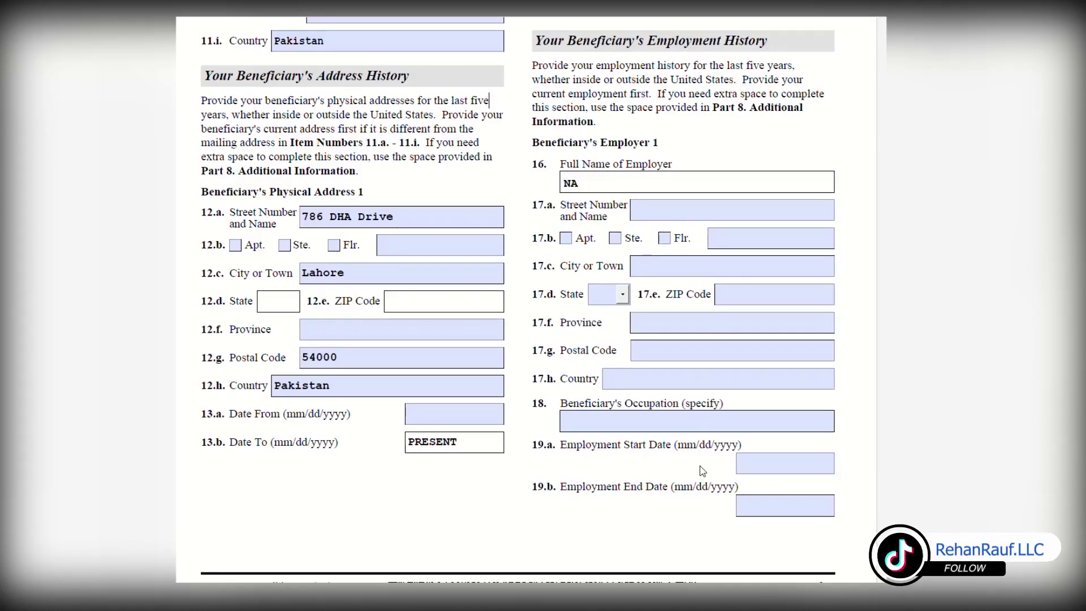
Enter NA as the full name of the beneficiary's Employer 2 in item 20
scroll(685, 484, down, 7)
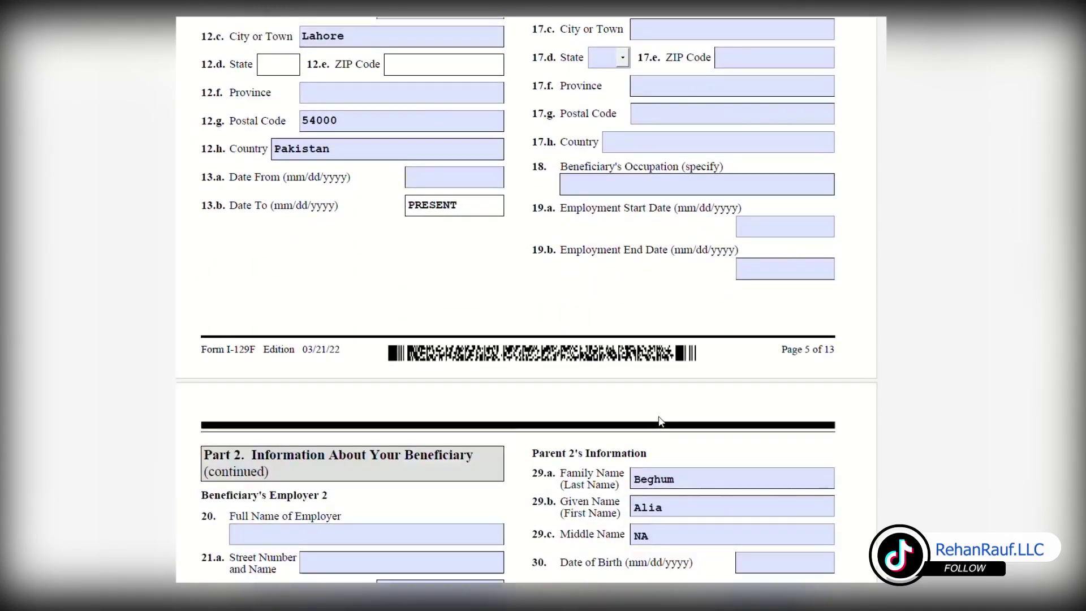
scroll(660, 409, down, 1)
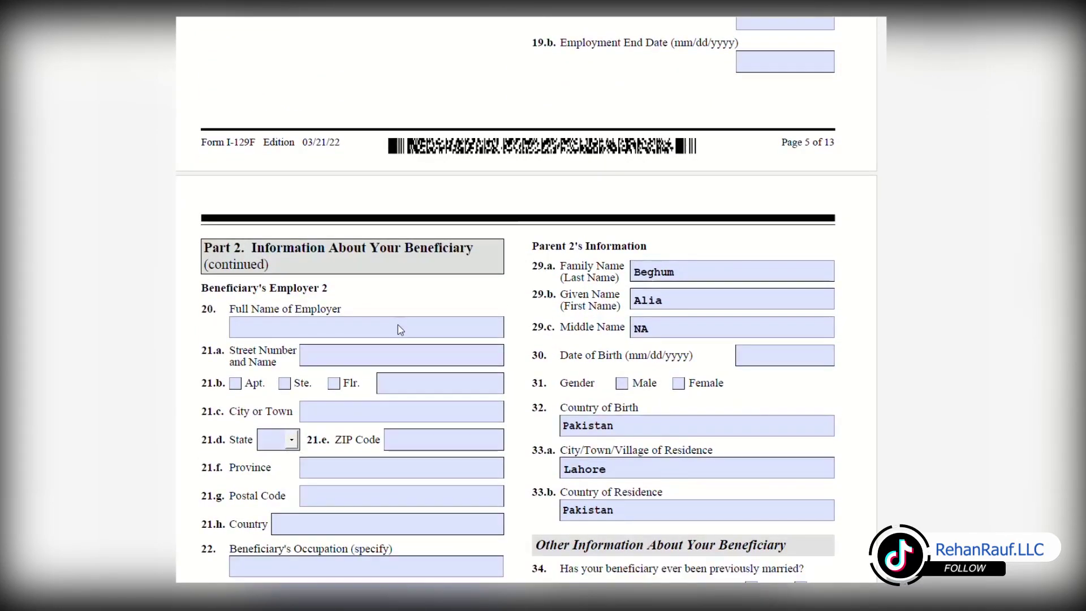
scroll(398, 325, down, 1)
scroll(296, 236, down, 5)
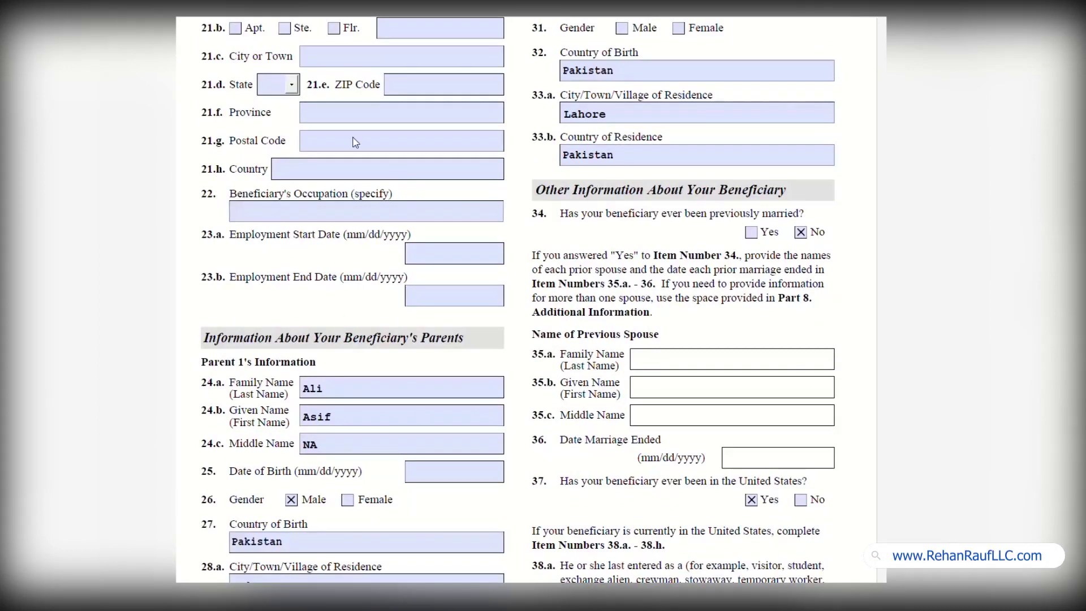
scroll(391, 202, up, 3)
click(340, 153)
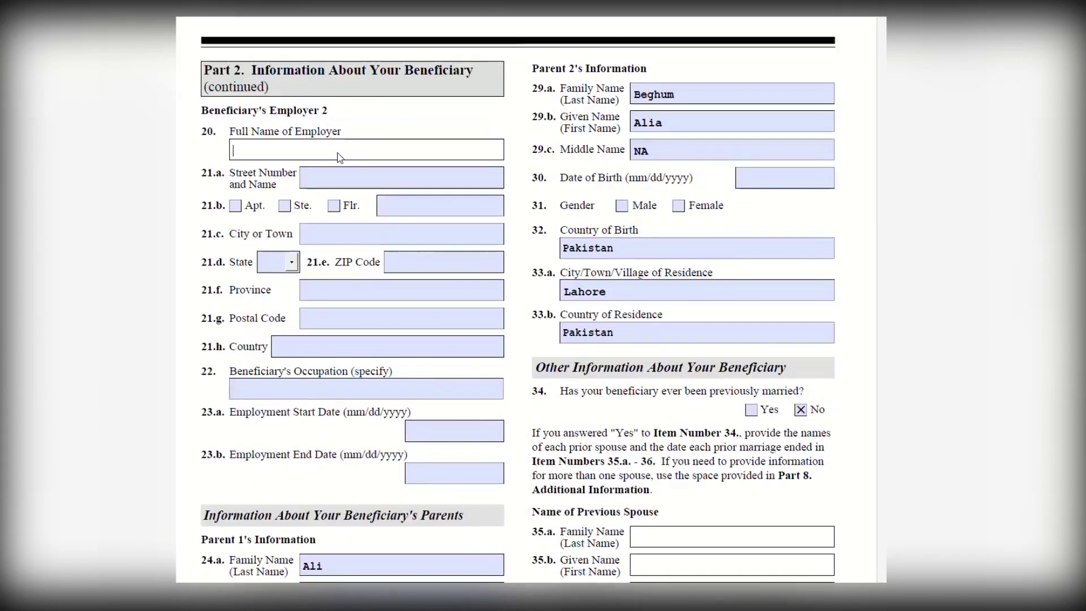
text(N)
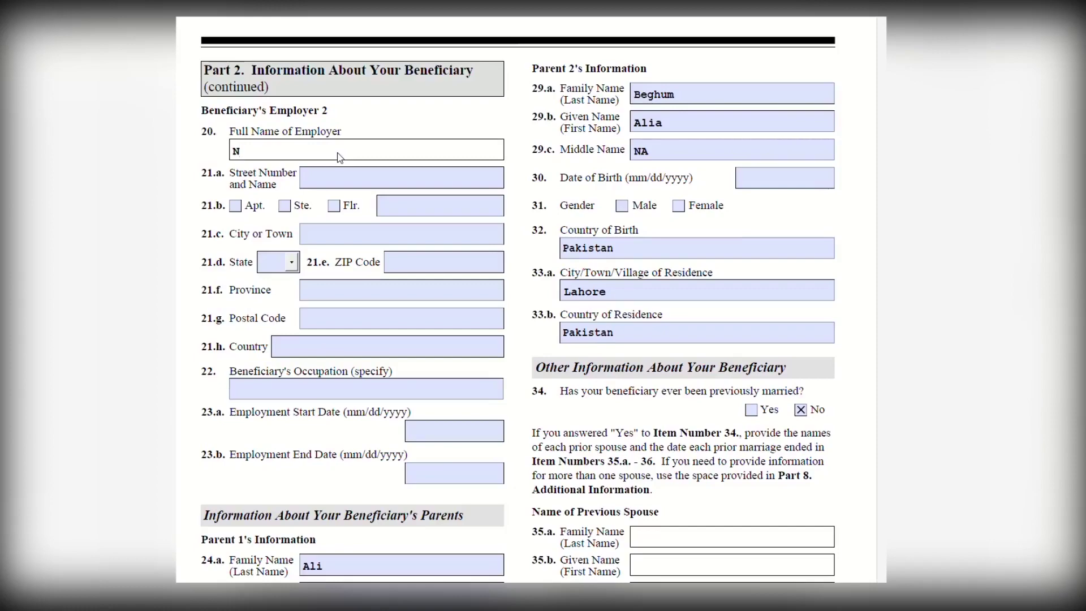
Go through Parent 1's name, date of birth, gender, country of birth and residence fields in items 24.a to 28.b
scroll(339, 158, down, 3)
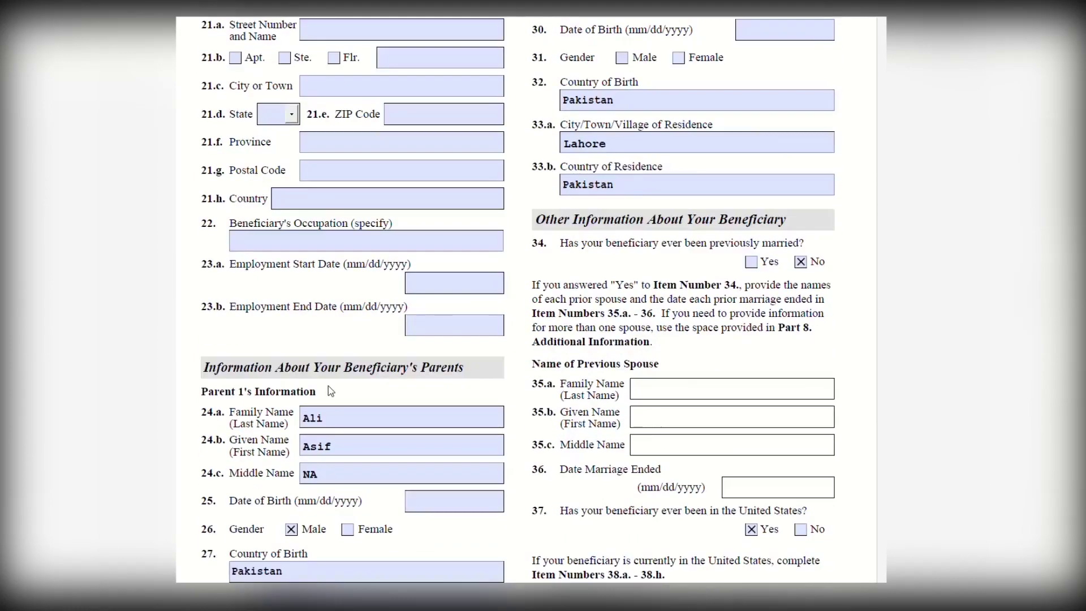
scroll(331, 390, down, 3)
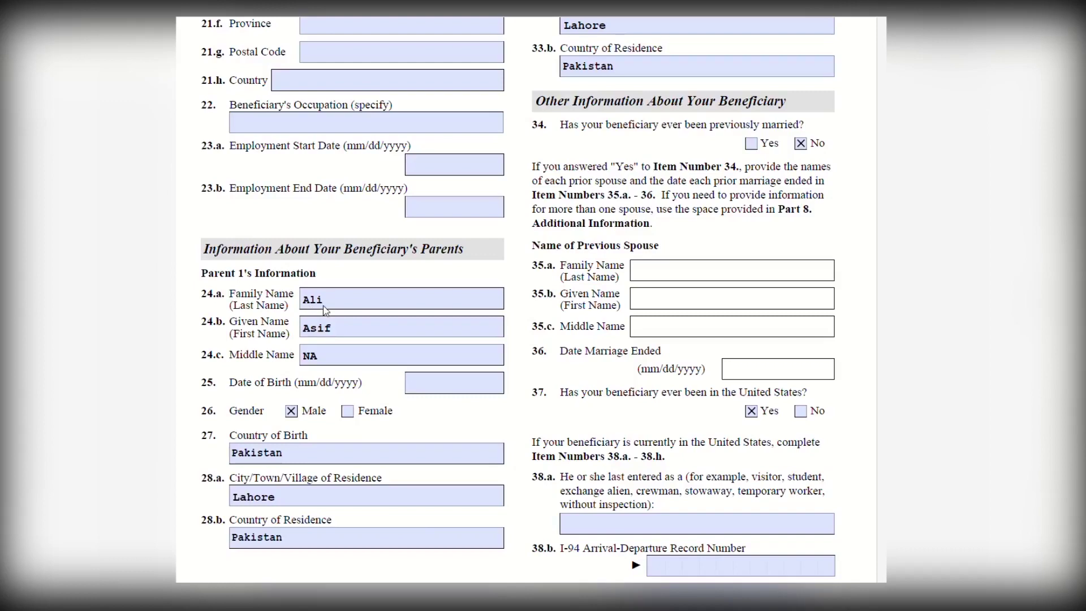
scroll(334, 350, down, 1)
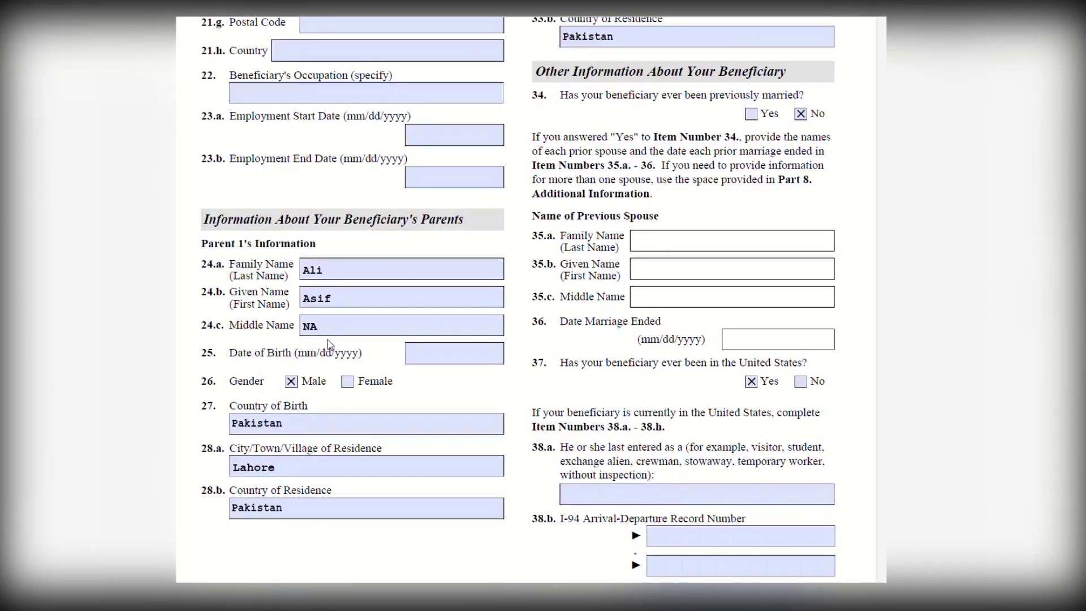
click(480, 360)
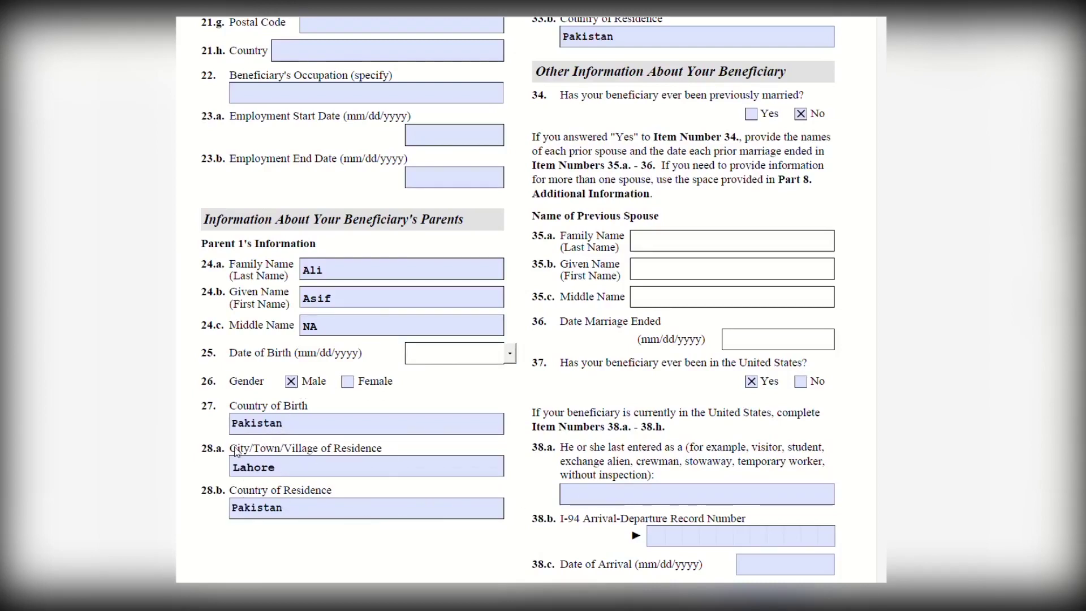
Set Parent 2's gender to Female in item 31 of the beneficiary's parent information
scroll(305, 430, up, 7)
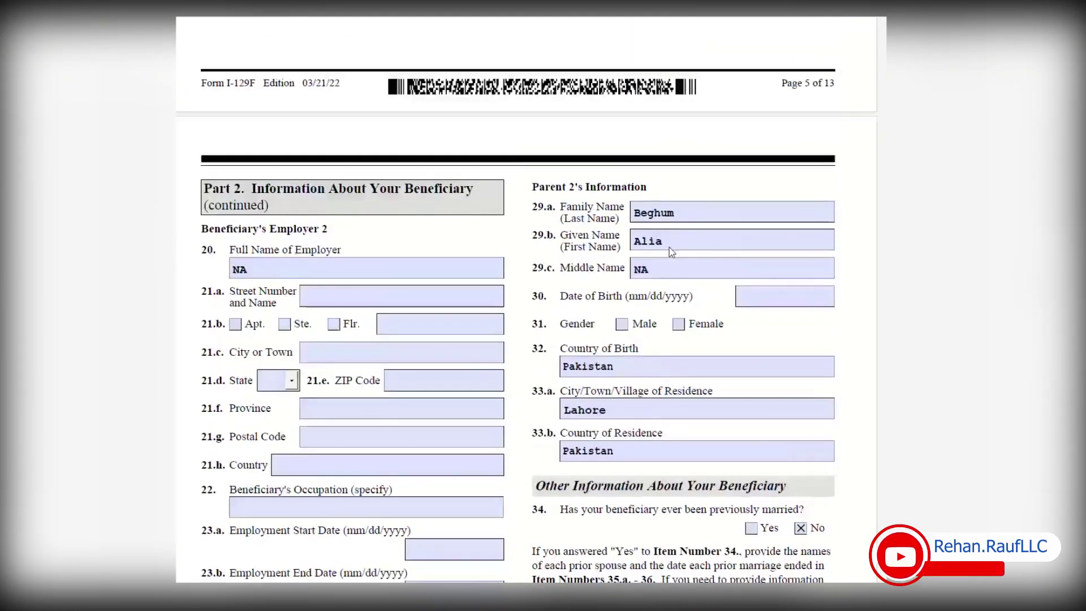
click(679, 324)
scroll(688, 300, down, 2)
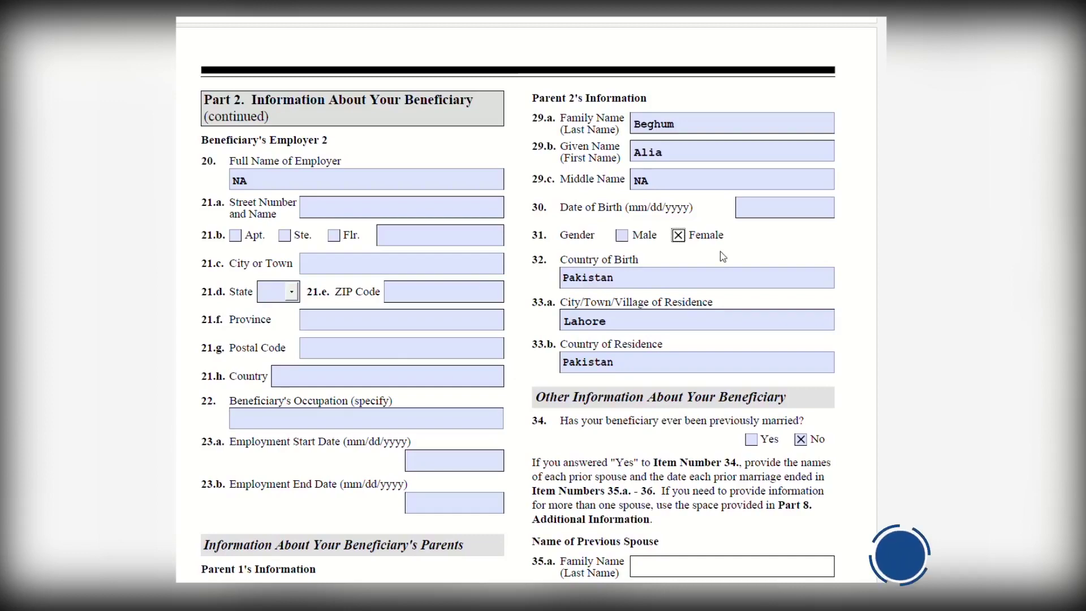
scroll(622, 254, down, 4)
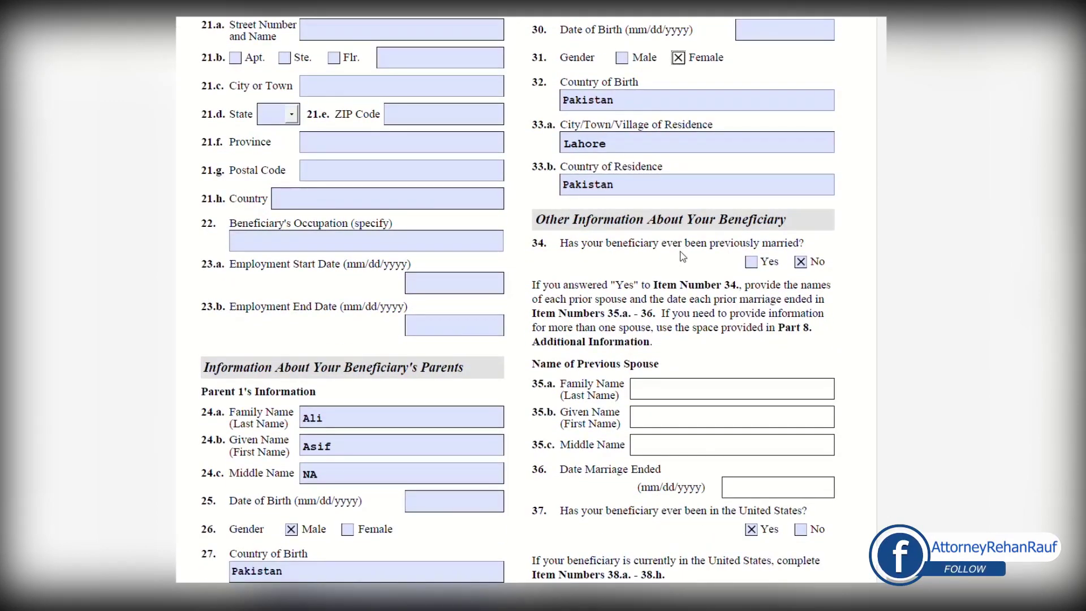
Answer Yes to the previous marriage question in item 34 to unlock the prior spouse fields, and return the answer to No
scroll(806, 187, down, 2)
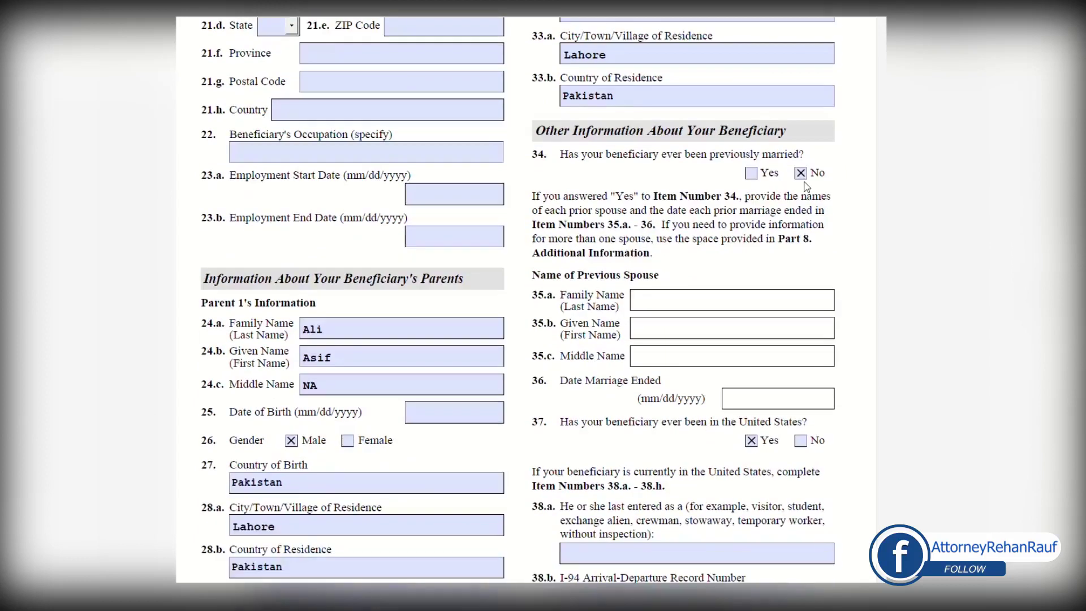
click(760, 180)
scroll(761, 181, down, 2)
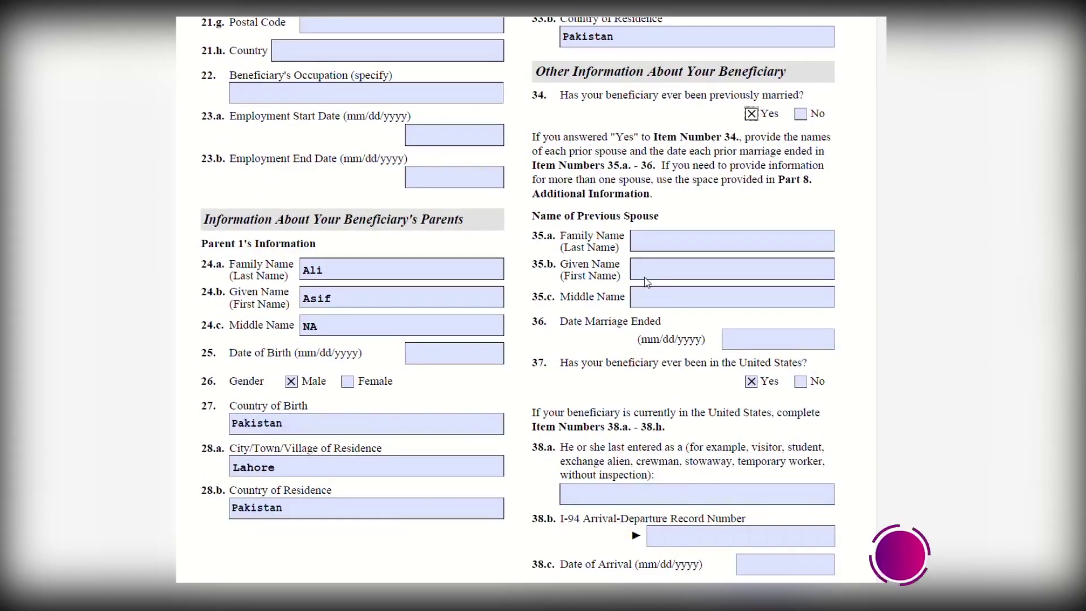
click(800, 114)
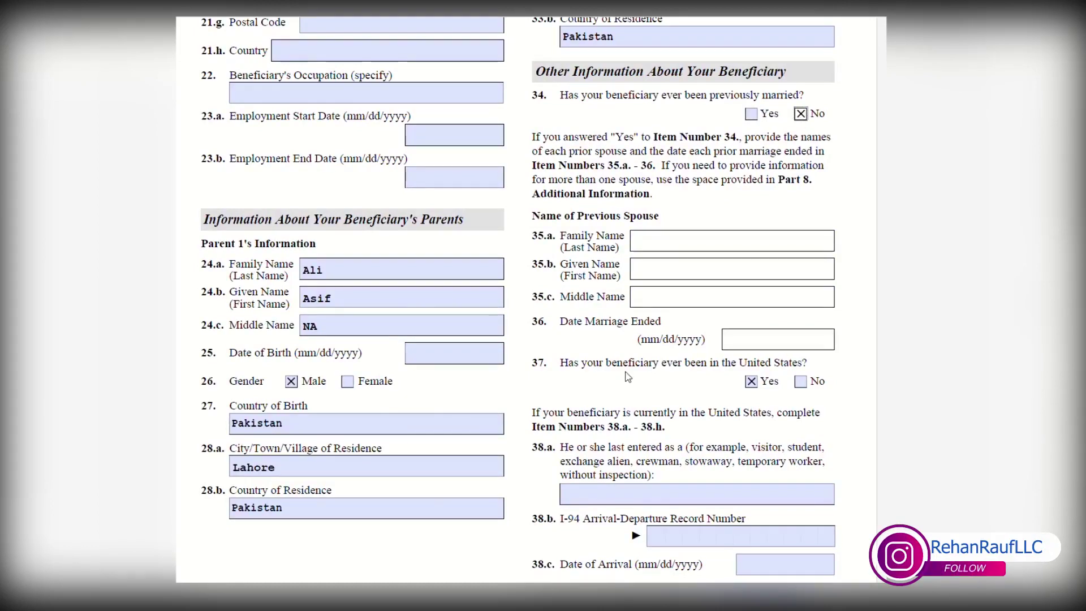
Answer No to whether the beneficiary has ever been in the United States in item 37, and return the answer to Yes
scroll(832, 376, down, 1)
click(800, 321)
scroll(812, 381, down, 3)
scroll(812, 380, down, 1)
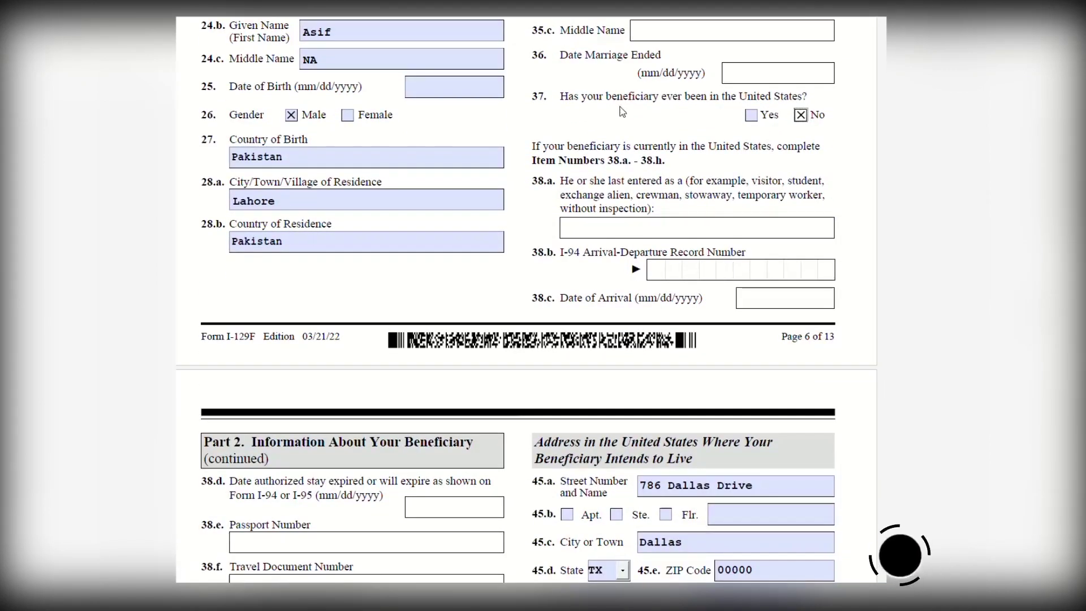
click(750, 115)
Enter the beneficiary's passport number in item 38.e and travel document number in item 38.f
scroll(750, 121, down, 1)
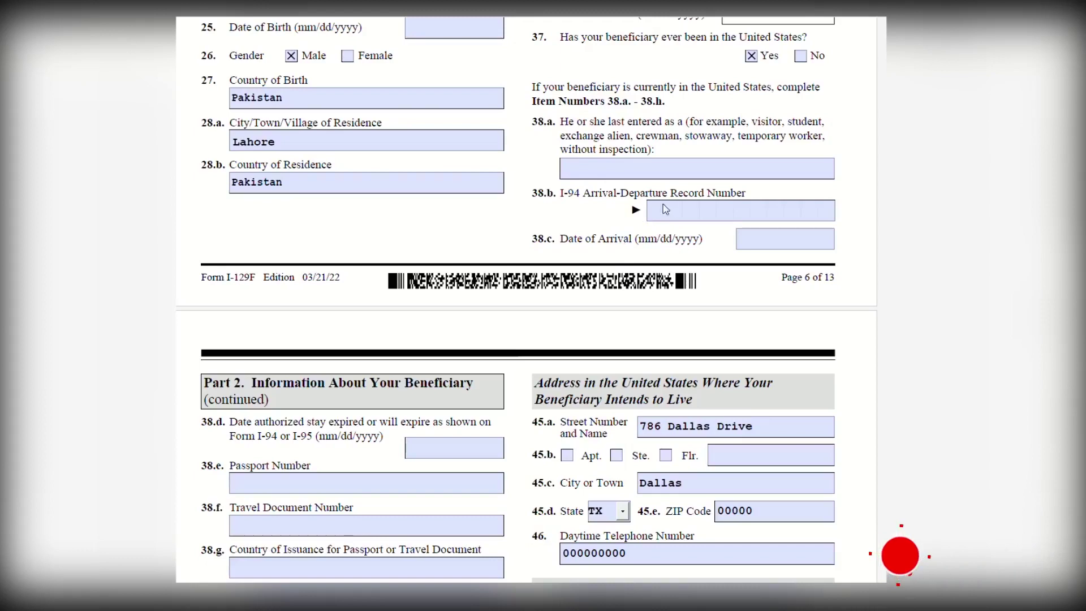
scroll(668, 239, down, 3)
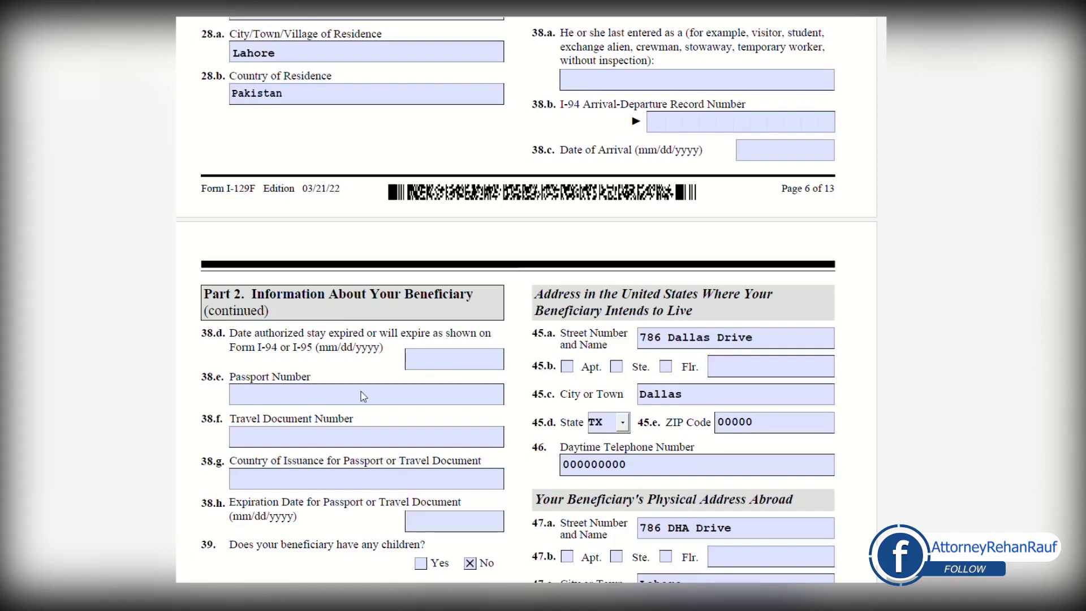
click(312, 400)
text(111111)
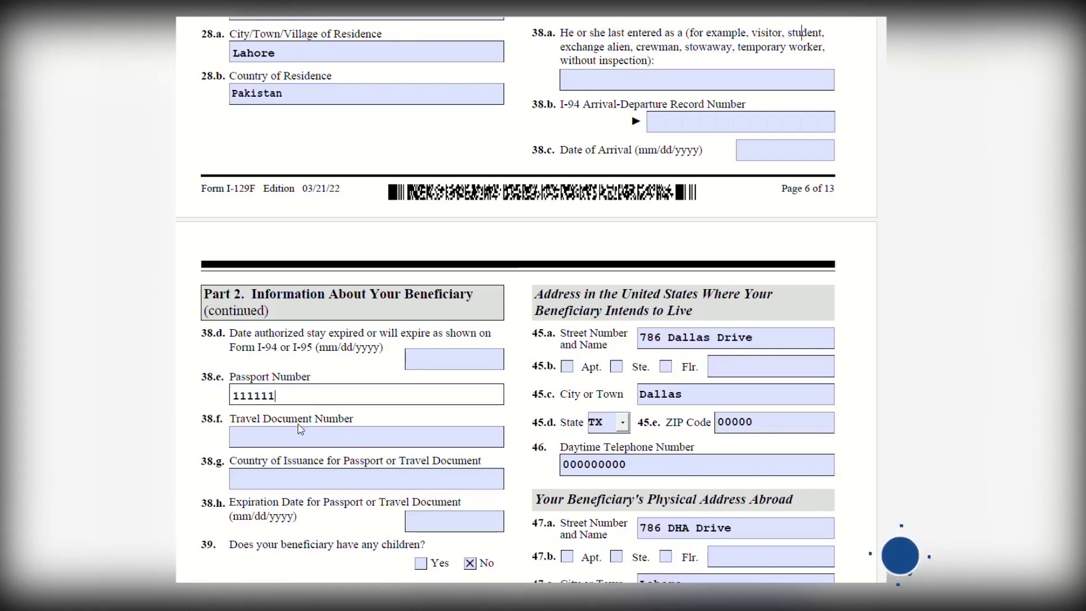
click(295, 442)
text(111111)
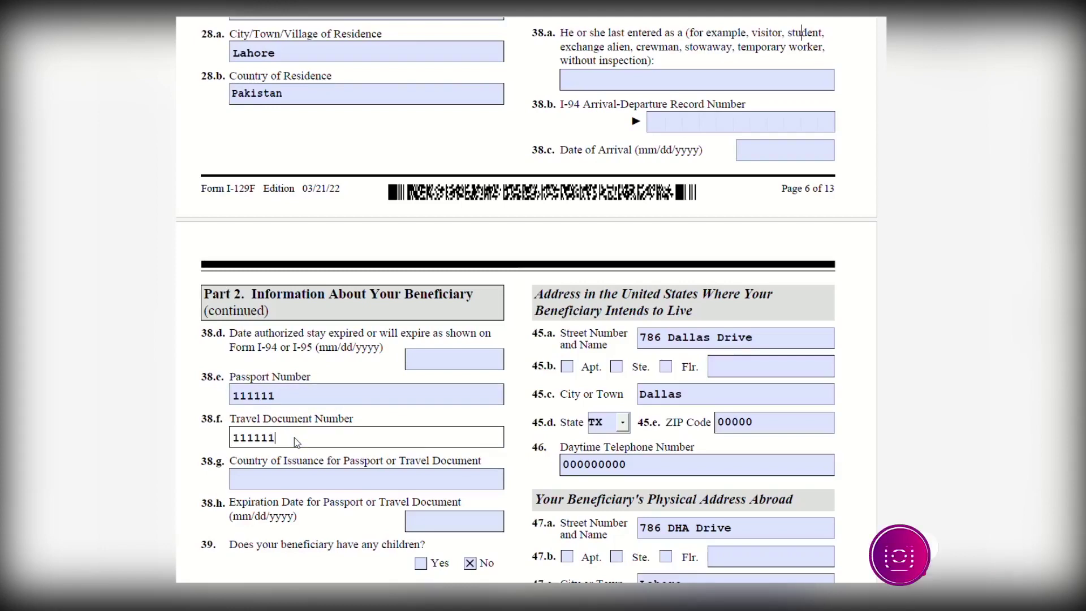
Enter Pakistan as the passport's country of issuance in item 38.g and set its expiration date in item 38.h to 02/02/2024
click(329, 478)
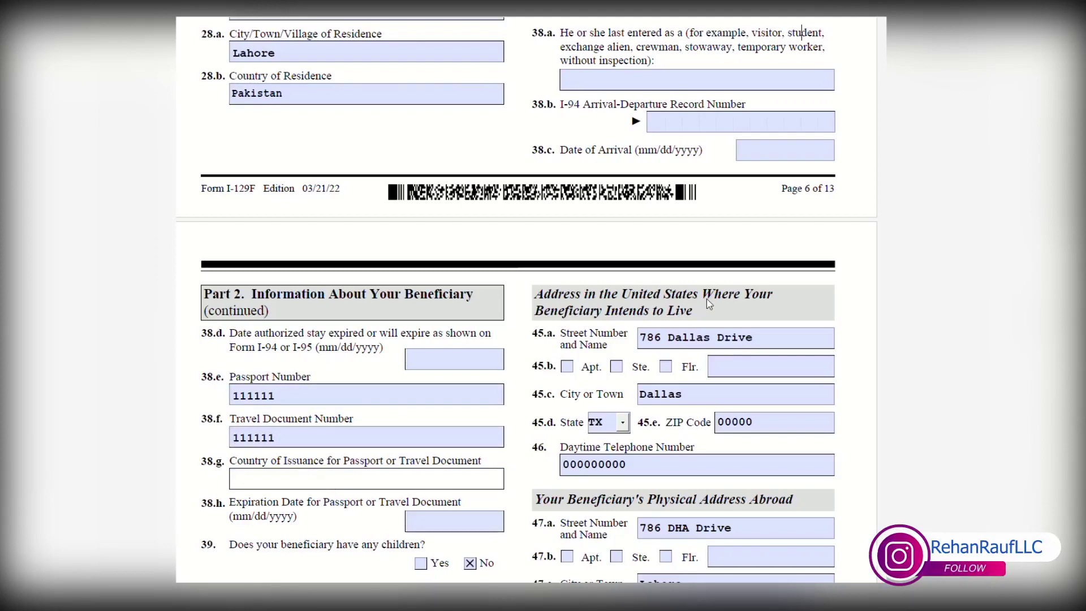
scroll(382, 417, down, 2)
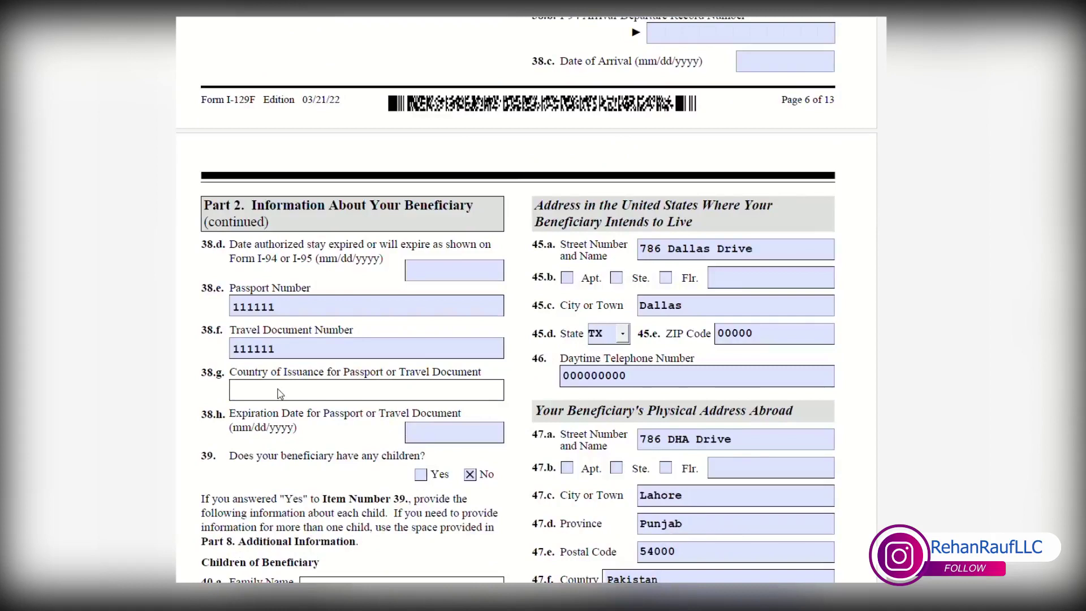
text(Pakistan)
key(Tab)
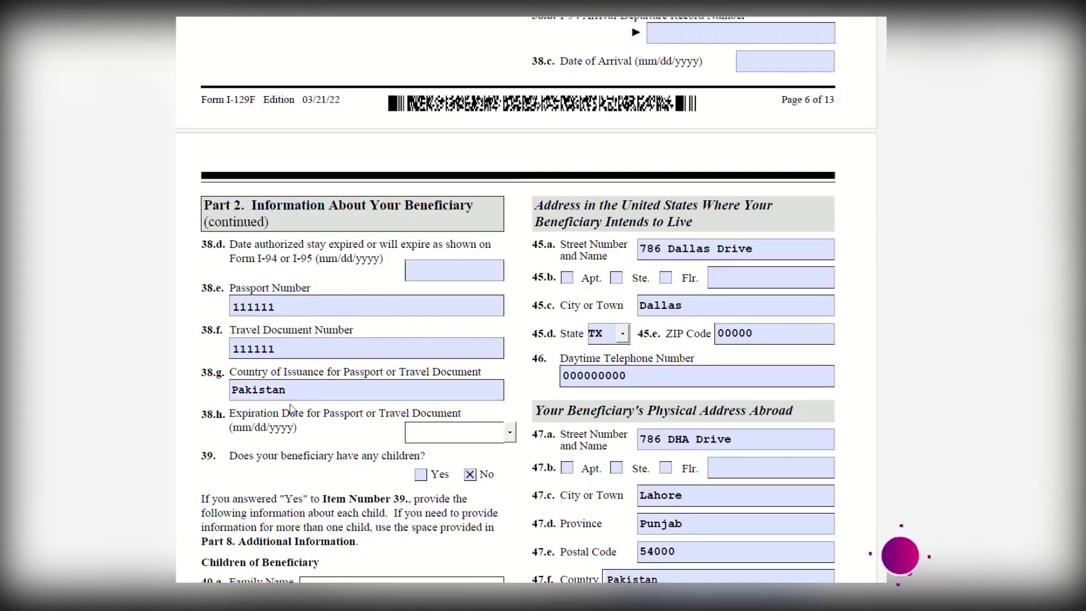
click(510, 433)
scroll(517, 486, down, 4)
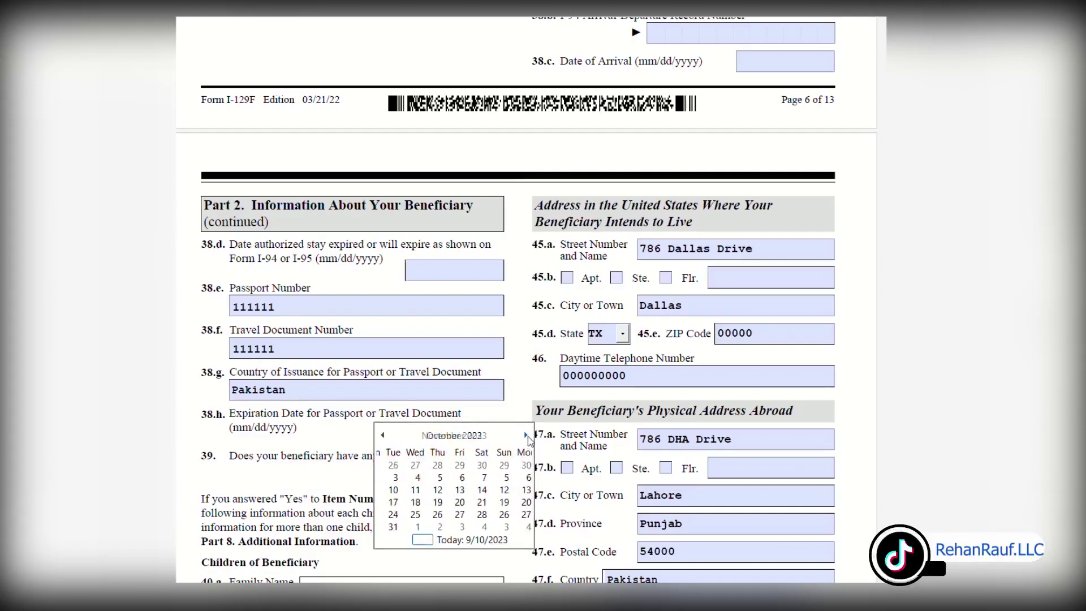
scroll(516, 485, down, 1)
click(500, 466)
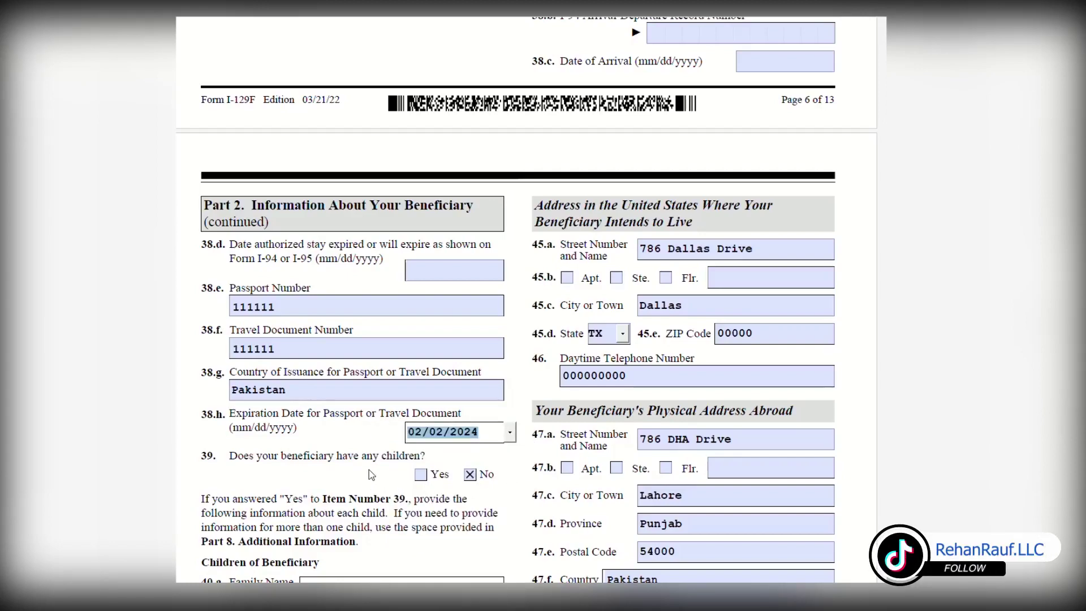
Answer Yes to the beneficiary having children in item 39 and No to the child residing with the beneficiary in item 43
scroll(369, 470, down, 3)
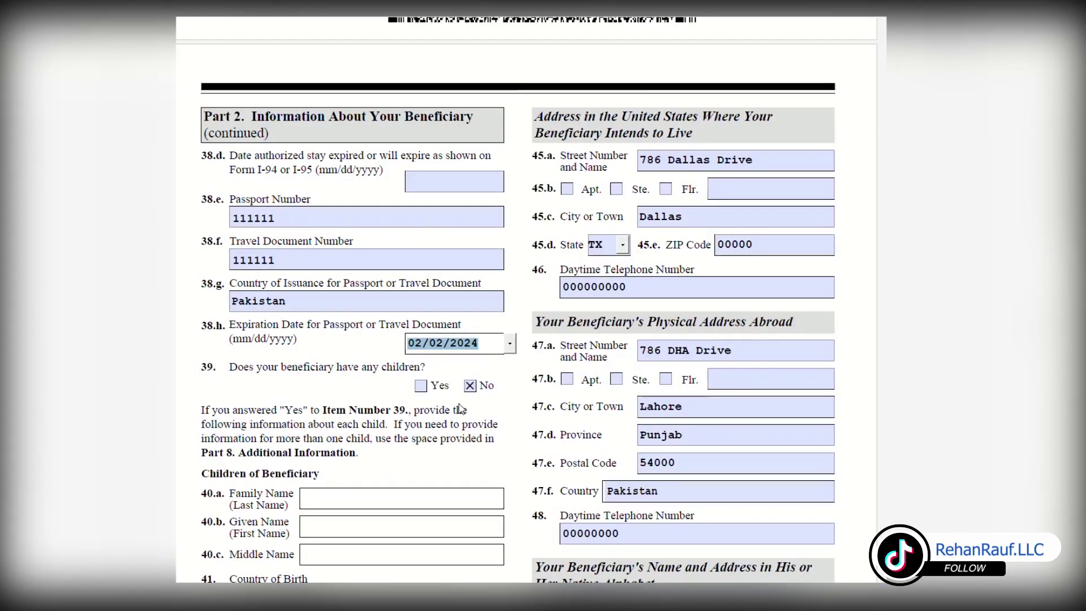
scroll(459, 409, down, 4)
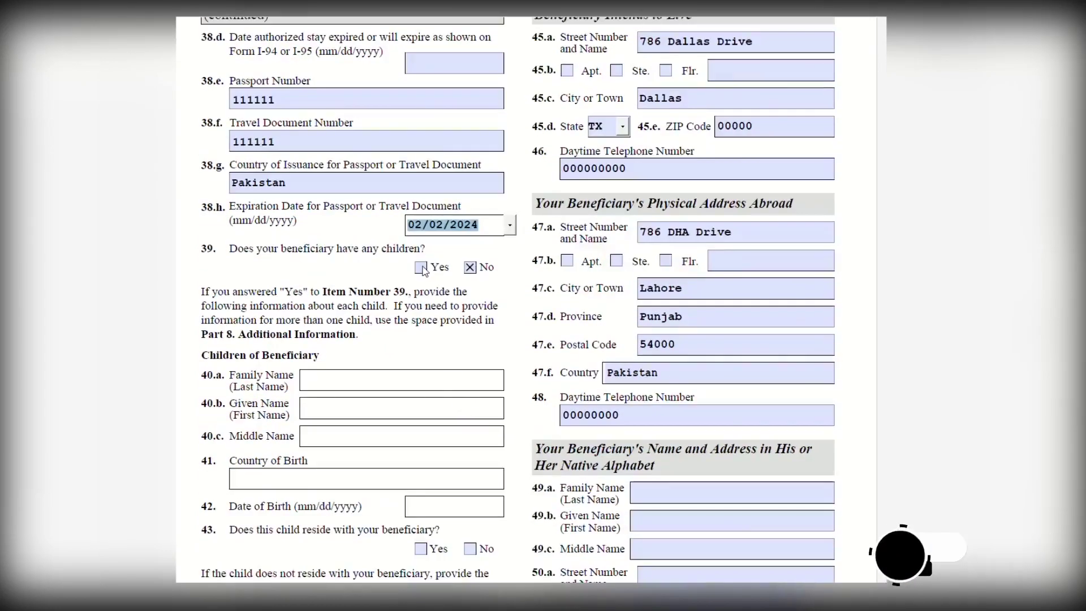
click(420, 267)
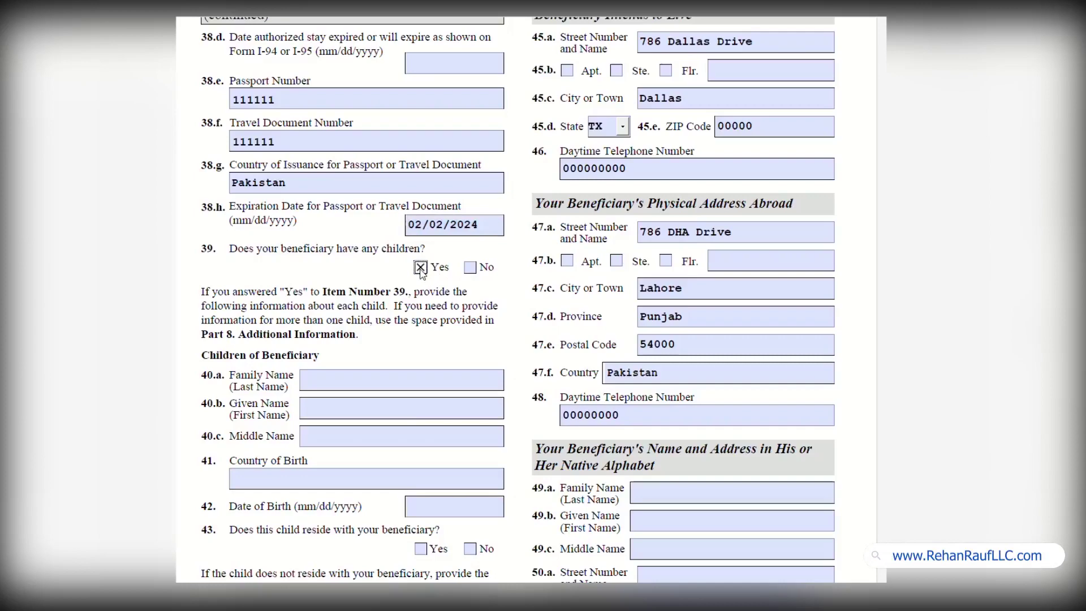
scroll(419, 283, down, 3)
scroll(411, 340, down, 3)
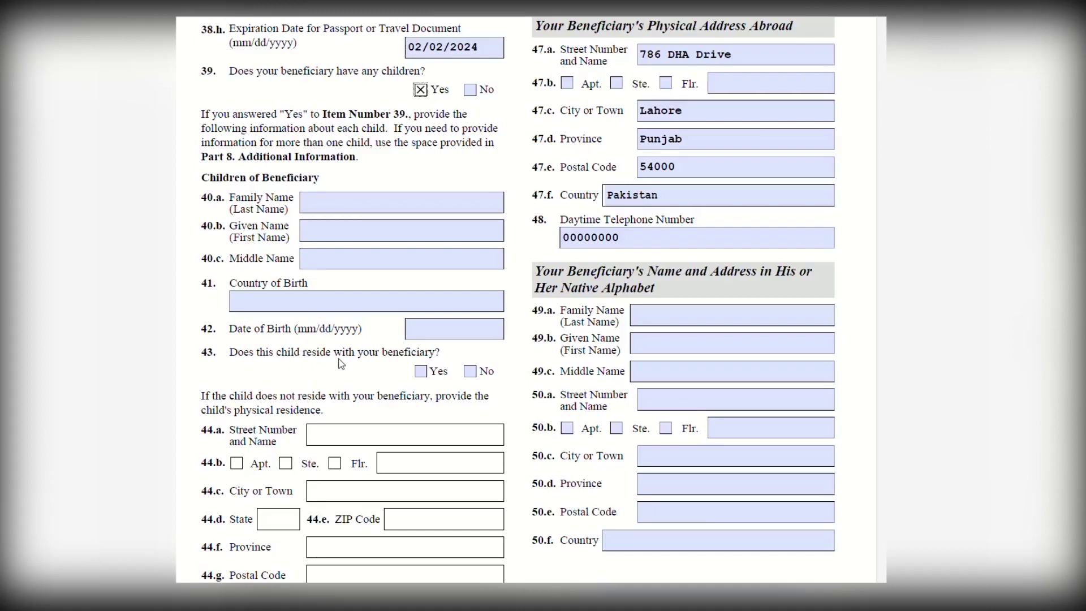
click(421, 372)
click(470, 372)
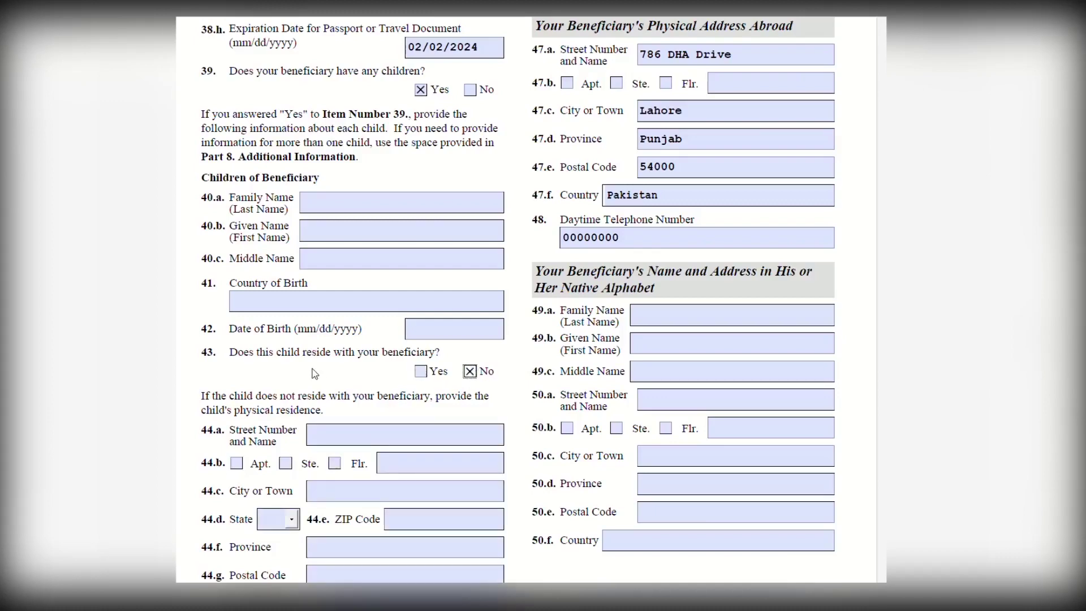
Go through the child's physical residence fields in items 44.a to 44.h and the child information fields above them
scroll(314, 373, down, 2)
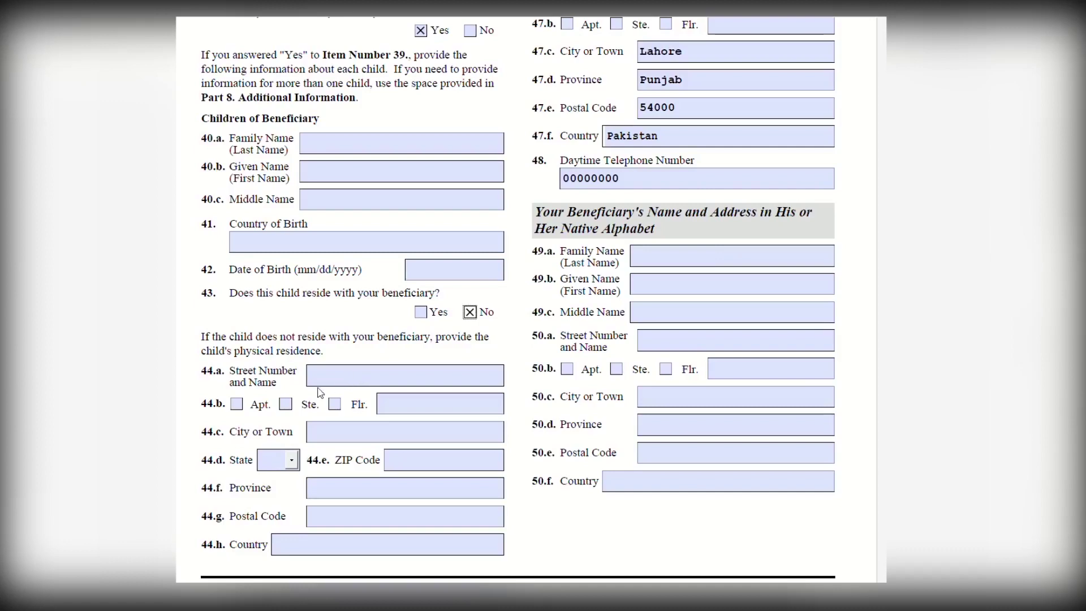
scroll(356, 373, down, 2)
click(369, 315)
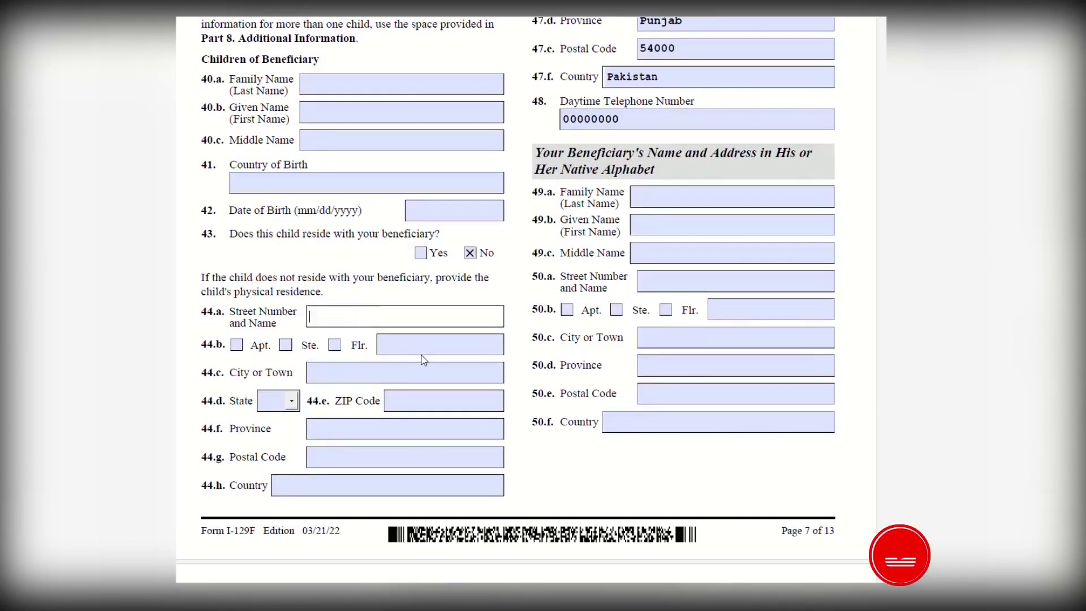
click(387, 430)
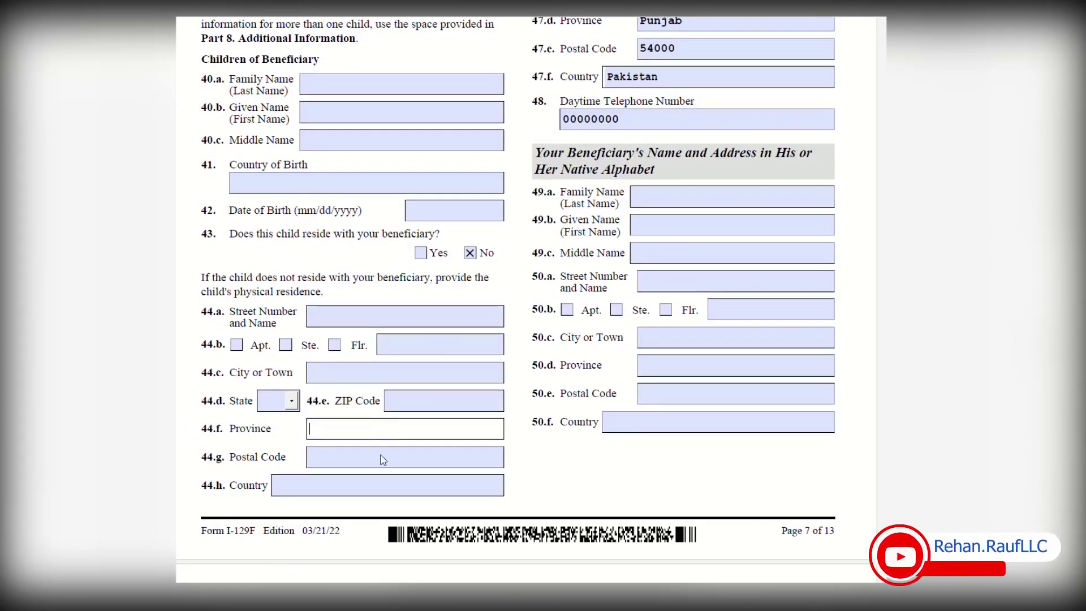
click(383, 460)
scroll(528, 475, up, 6)
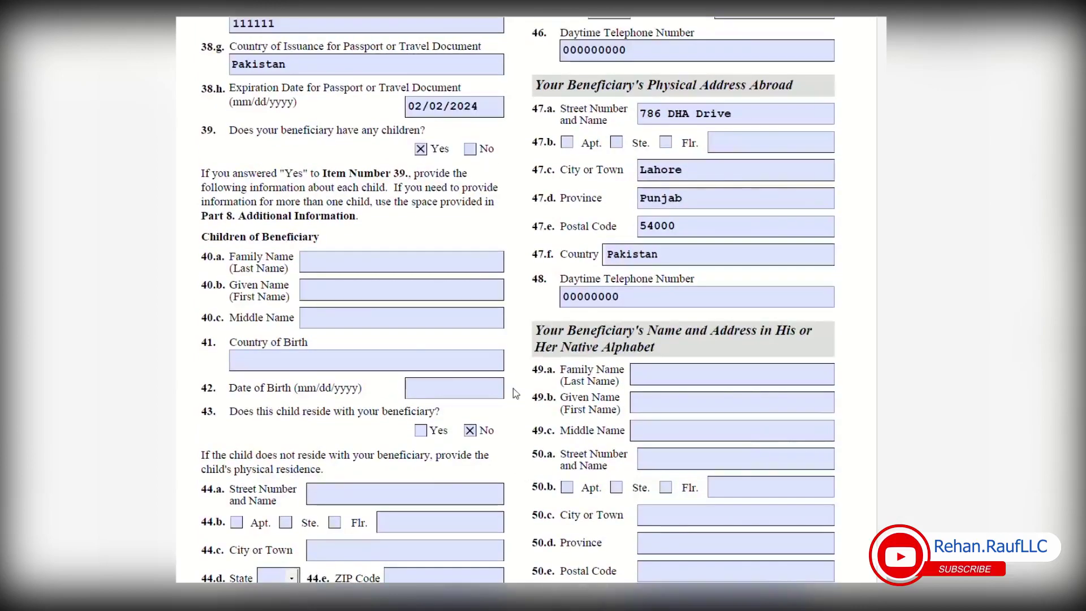
scroll(529, 322, down, 6)
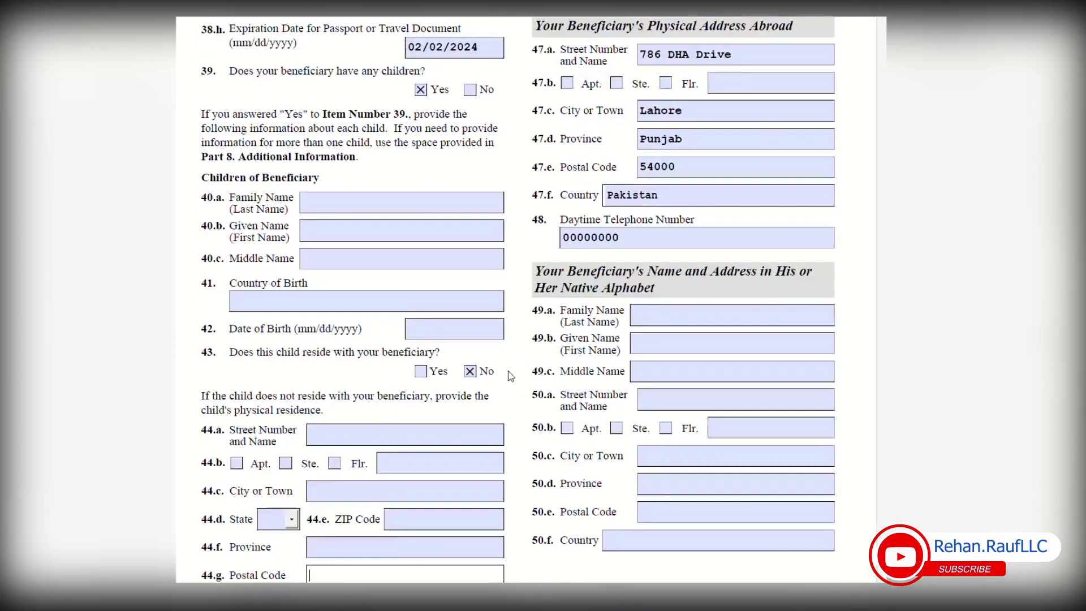
scroll(507, 362, up, 1)
scroll(488, 235, up, 1)
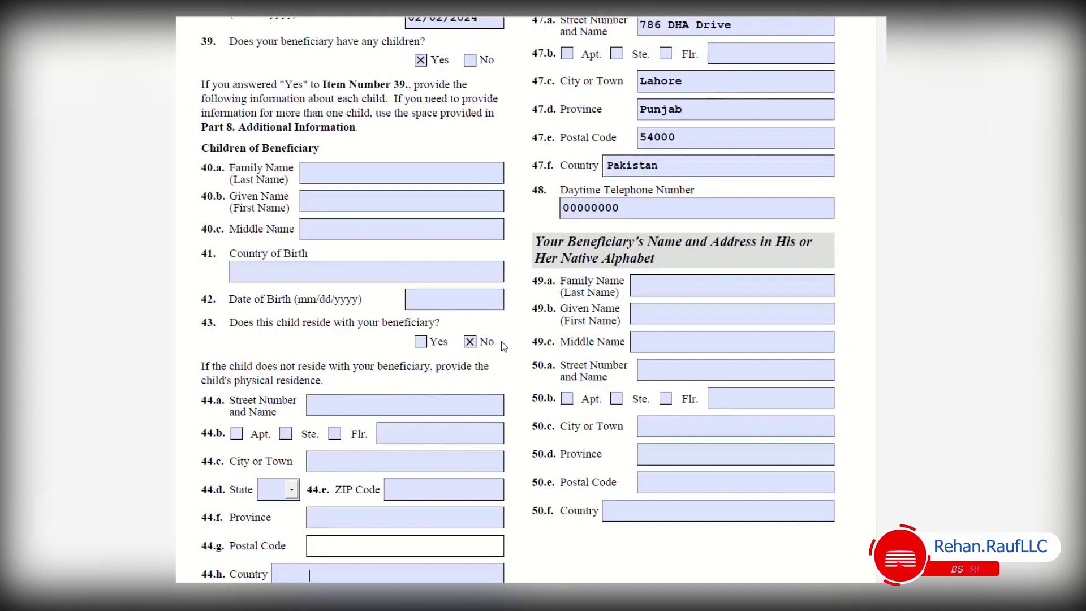
Set the children question in item 39 back to No and clear the child residence answer in item 43
scroll(485, 233, up, 3)
click(469, 120)
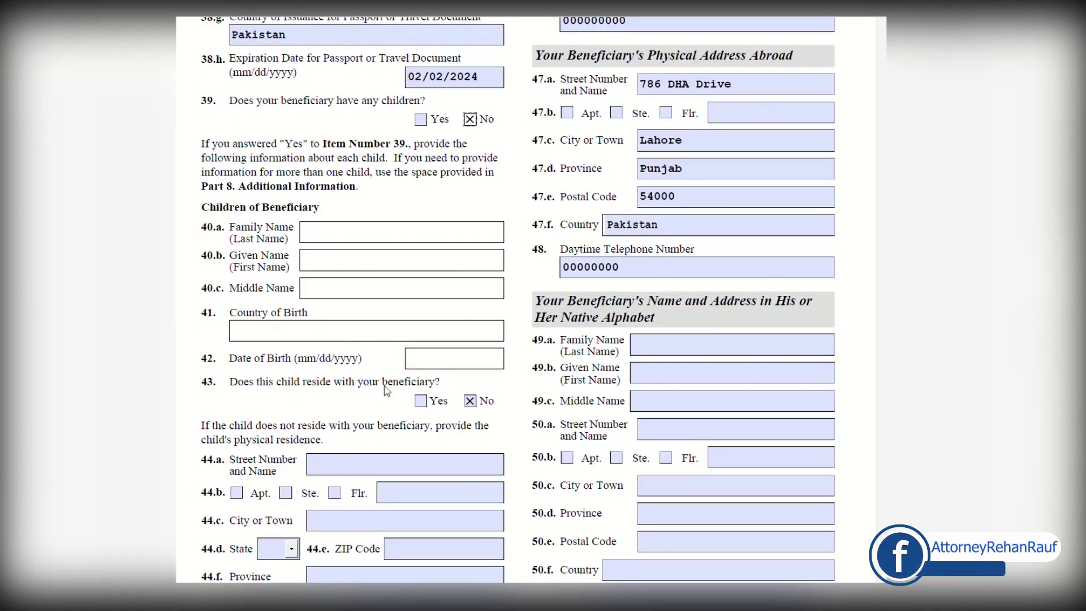
click(470, 401)
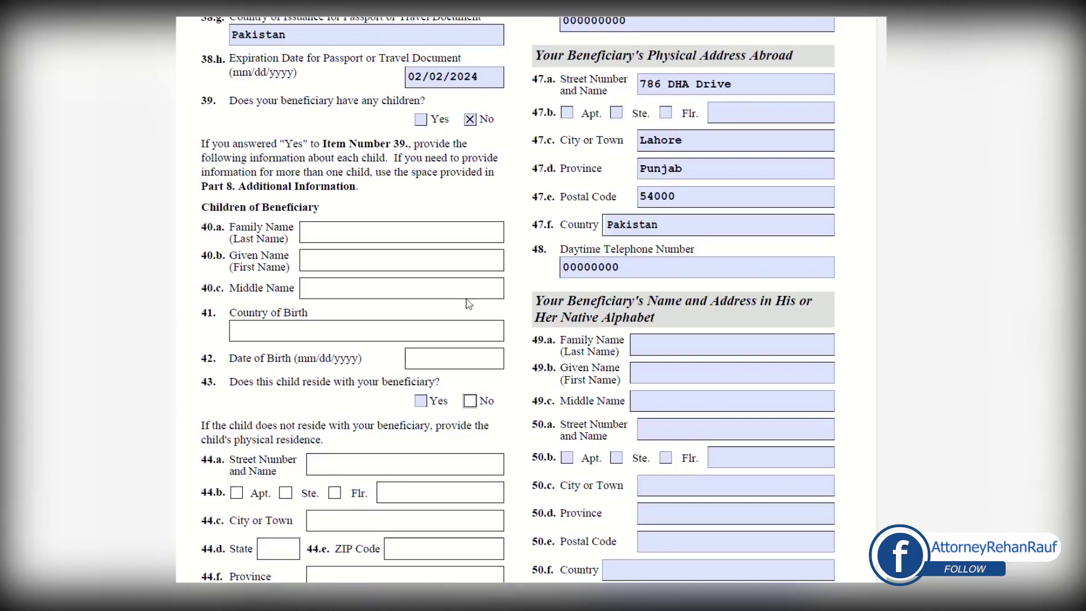
Review the beneficiary's intended U.S. address, physical address abroad, and native-alphabet name and address fields in items 45.a to 50.f
scroll(512, 243, up, 6)
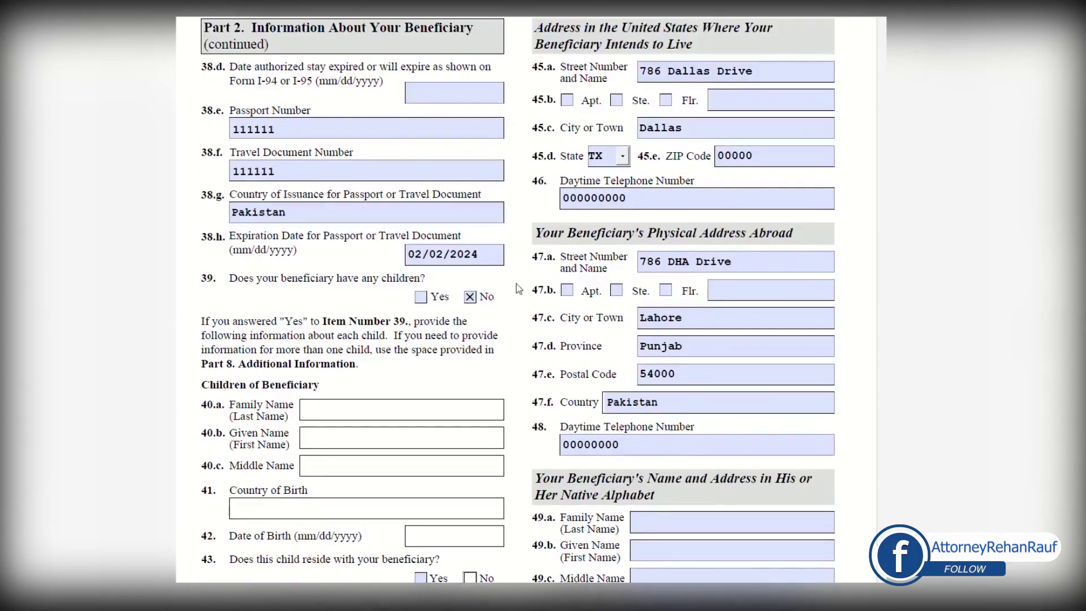
scroll(516, 276, up, 2)
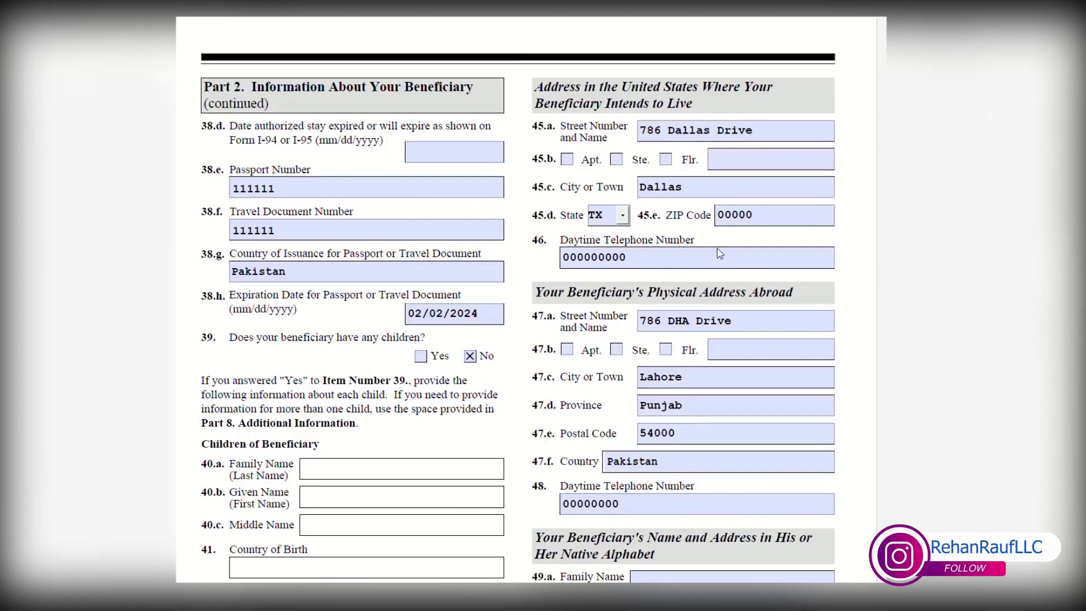
scroll(719, 253, down, 1)
scroll(725, 284, down, 3)
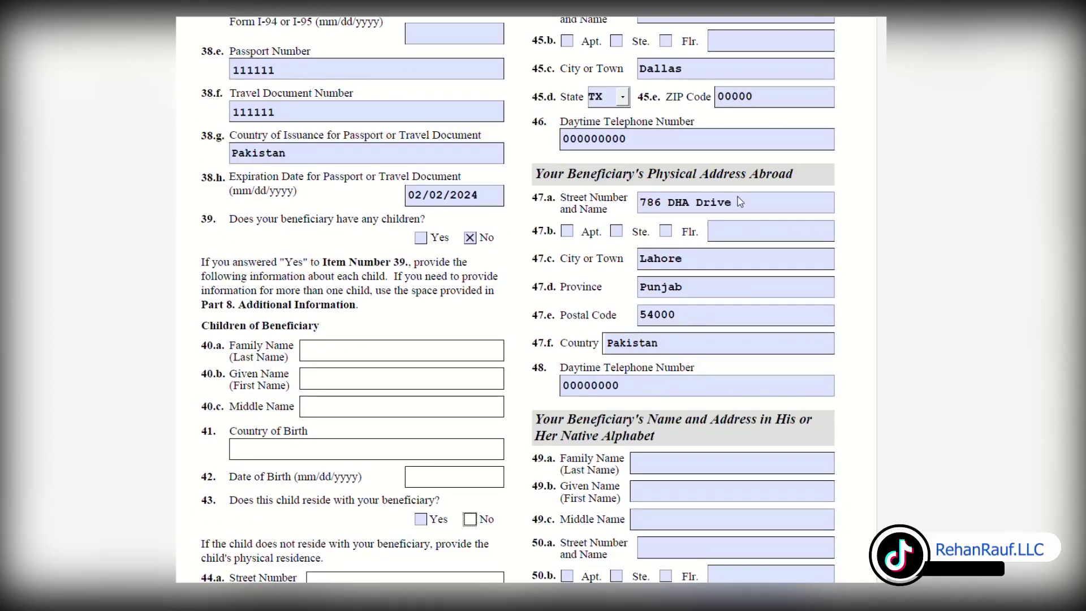
scroll(729, 226, down, 5)
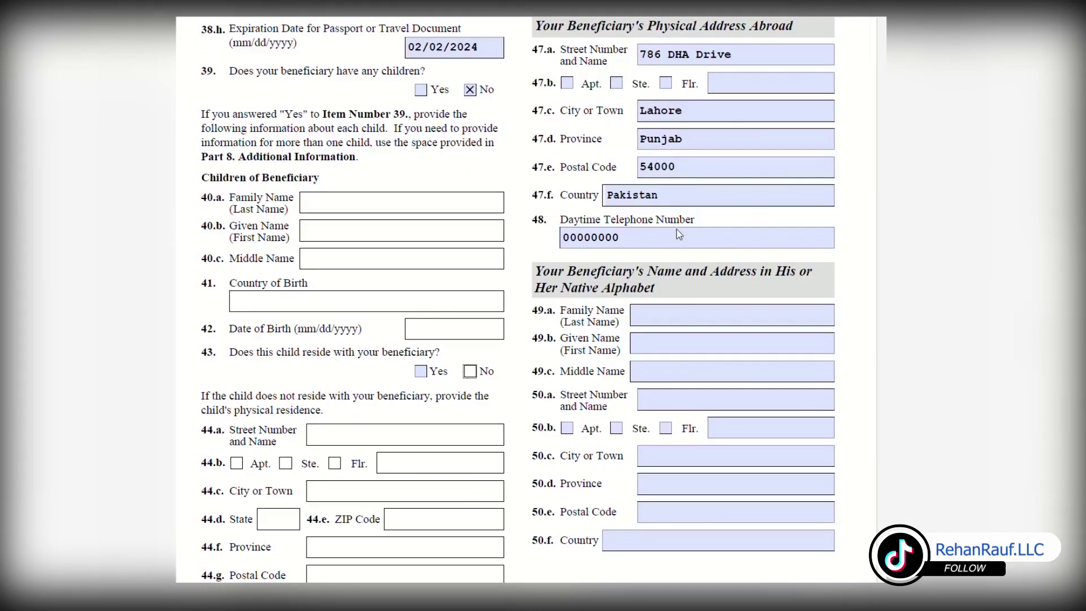
scroll(659, 271, down, 2)
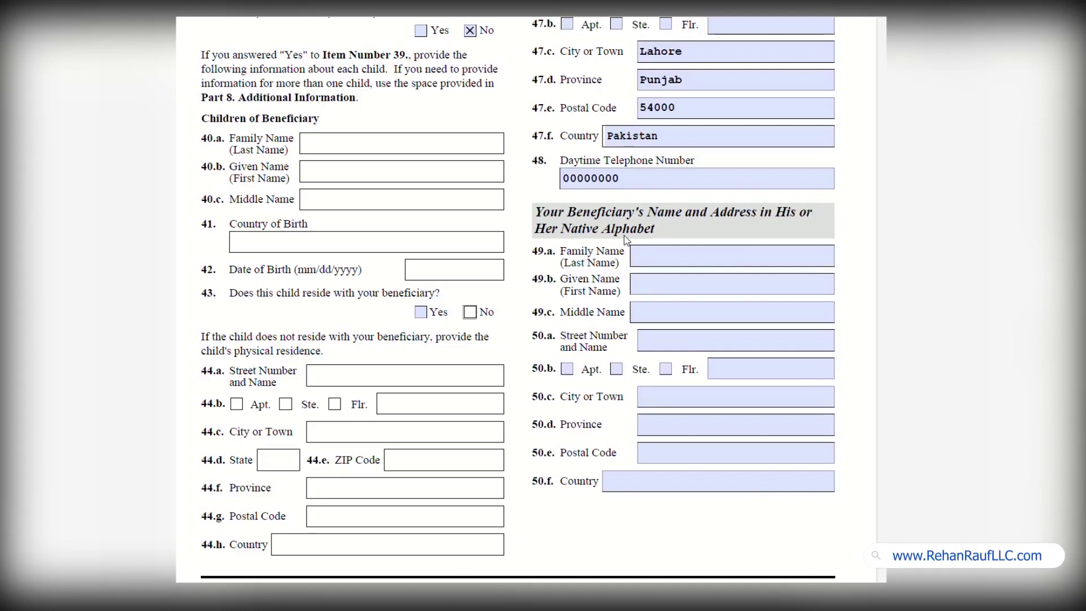
click(789, 258)
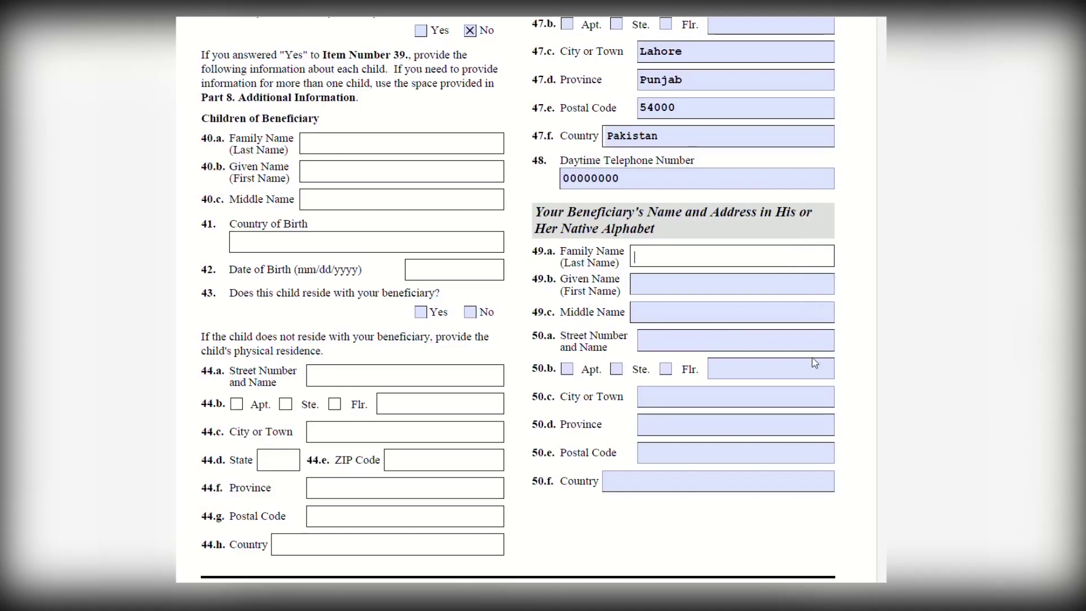
scroll(863, 341, down, 3)
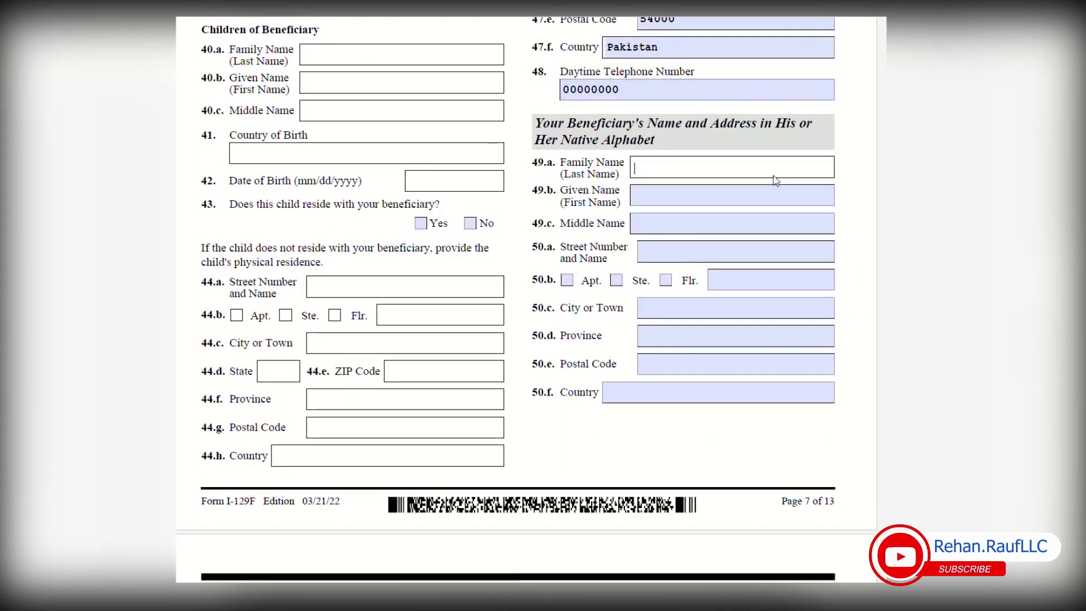
click(764, 343)
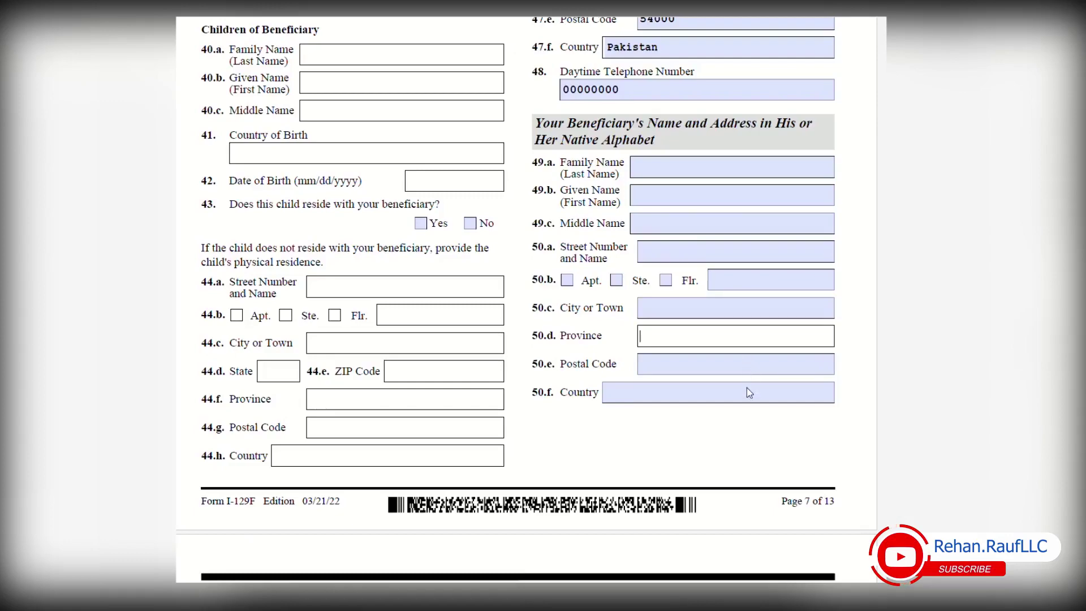
scroll(758, 389, down, 14)
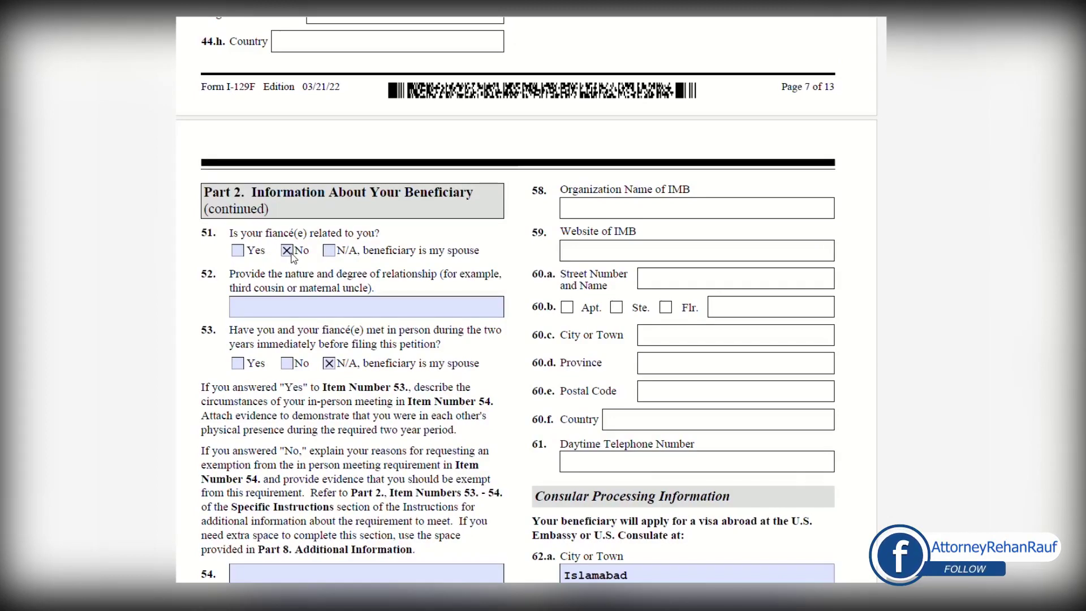
Answer Yes to the fiancé(e) being related in item 51 and enter First Cousin as the relationship in item 52
click(237, 251)
click(304, 309)
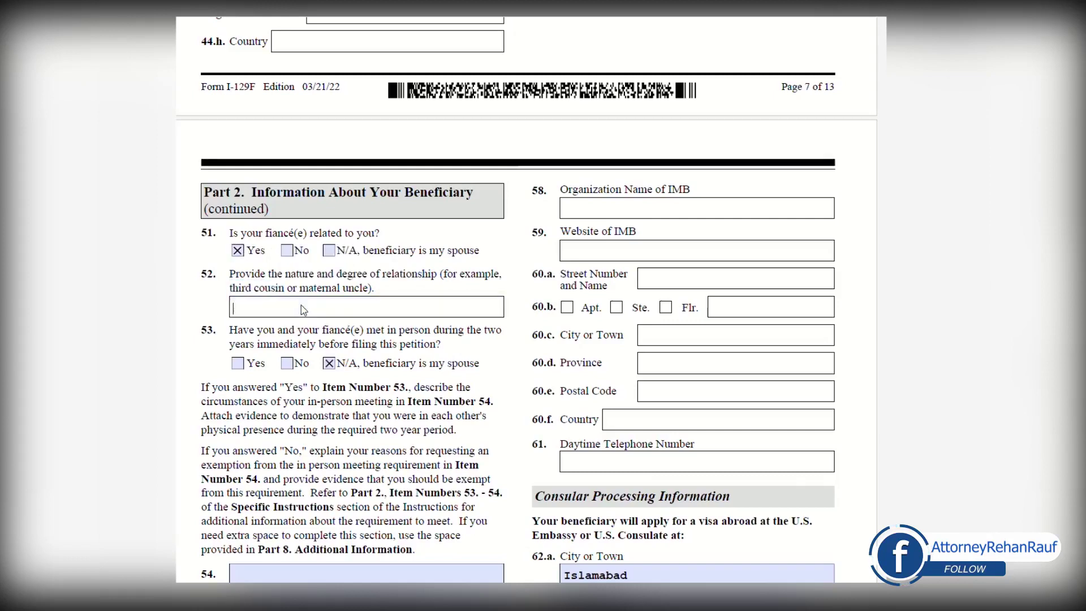
text(F)
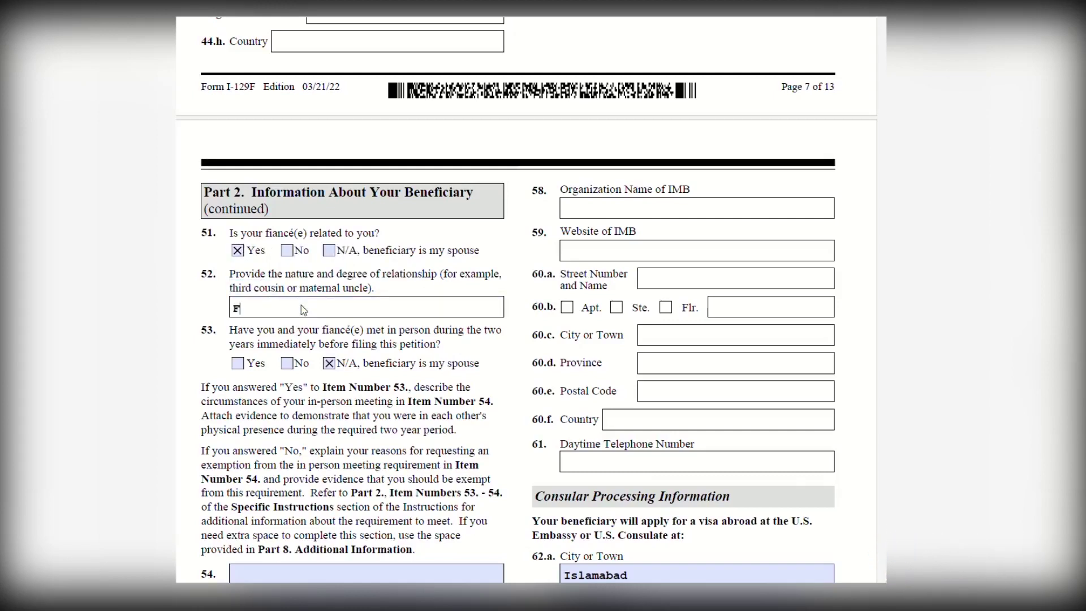
text(irst Cousin)
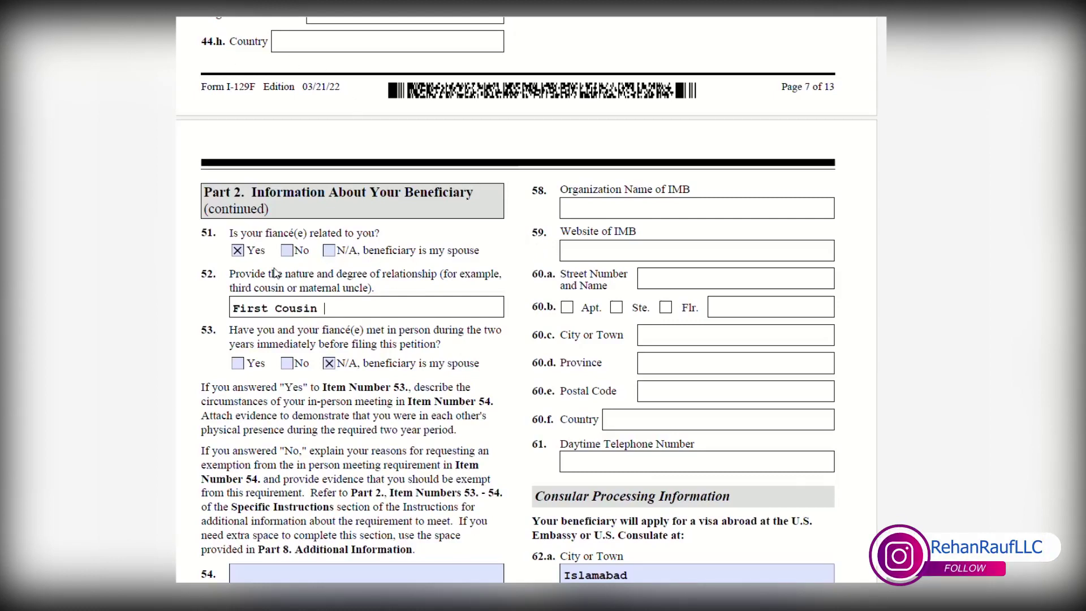
Set the fiancé(e) relation answer in item 51 back to No and clear the relationship description in item 52
click(287, 251)
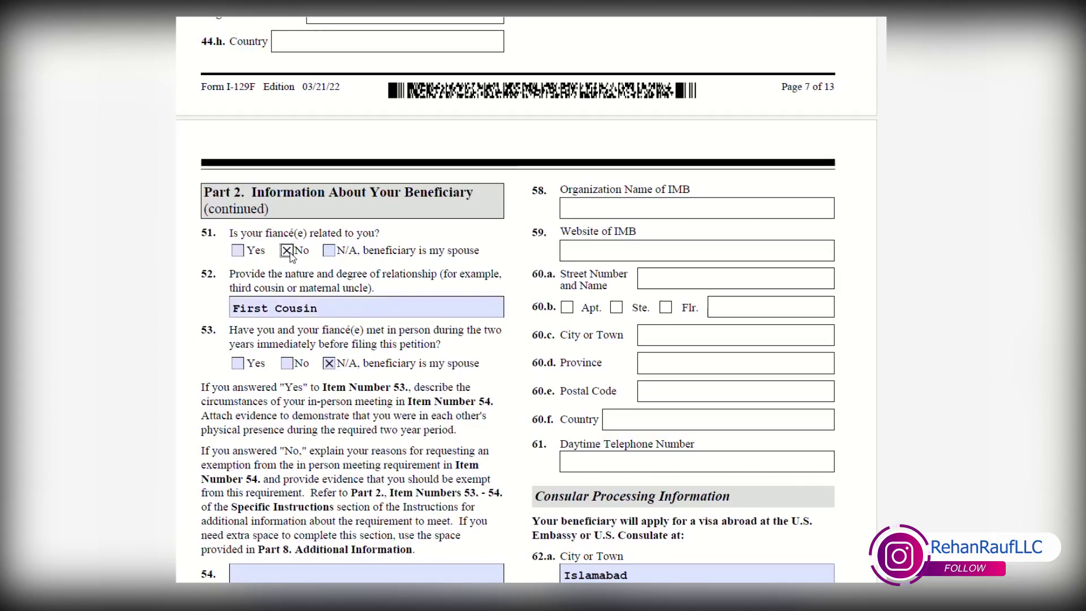
click(320, 309)
drag(320, 309, 205, 313)
key(BackSpace)
scroll(392, 349, down, 2)
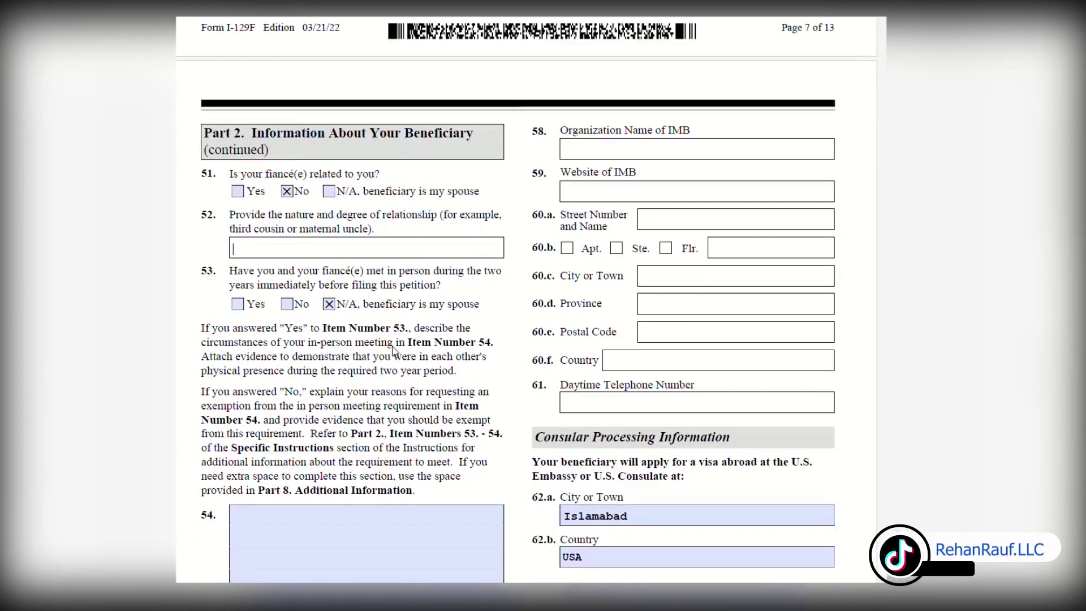
Change the answer in item 51 to N/A, beneficiary is my spouse
click(287, 191)
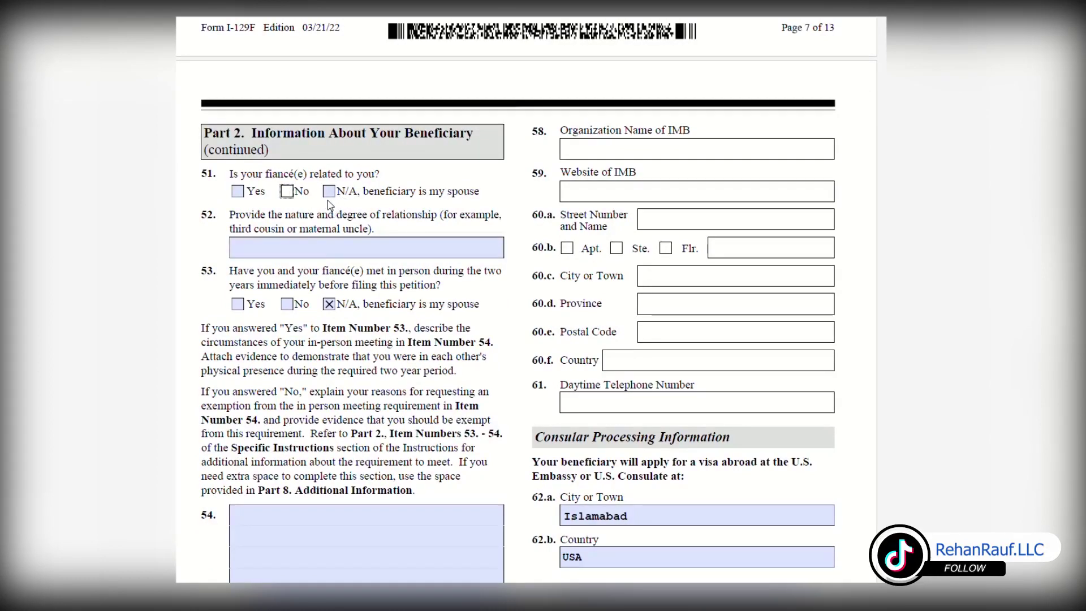
drag(267, 175, 313, 180)
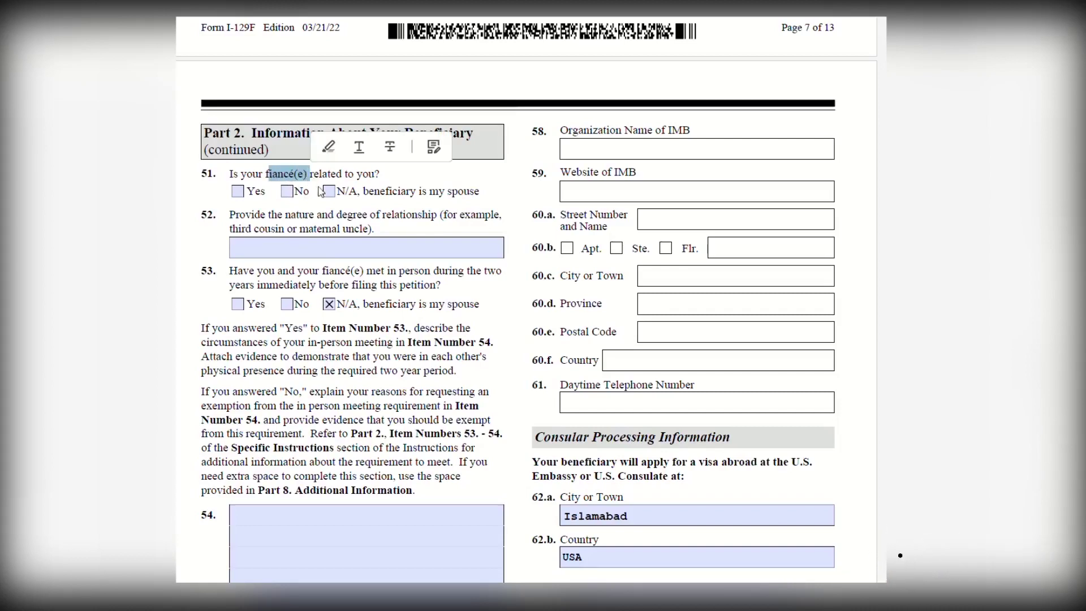
click(380, 197)
click(333, 192)
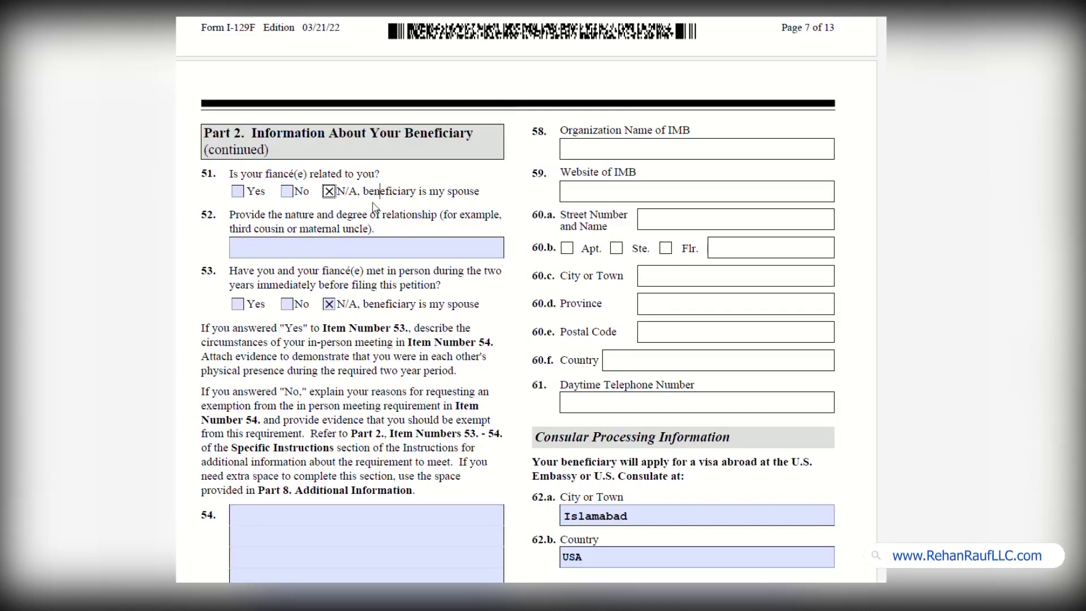
drag(368, 195, 458, 199)
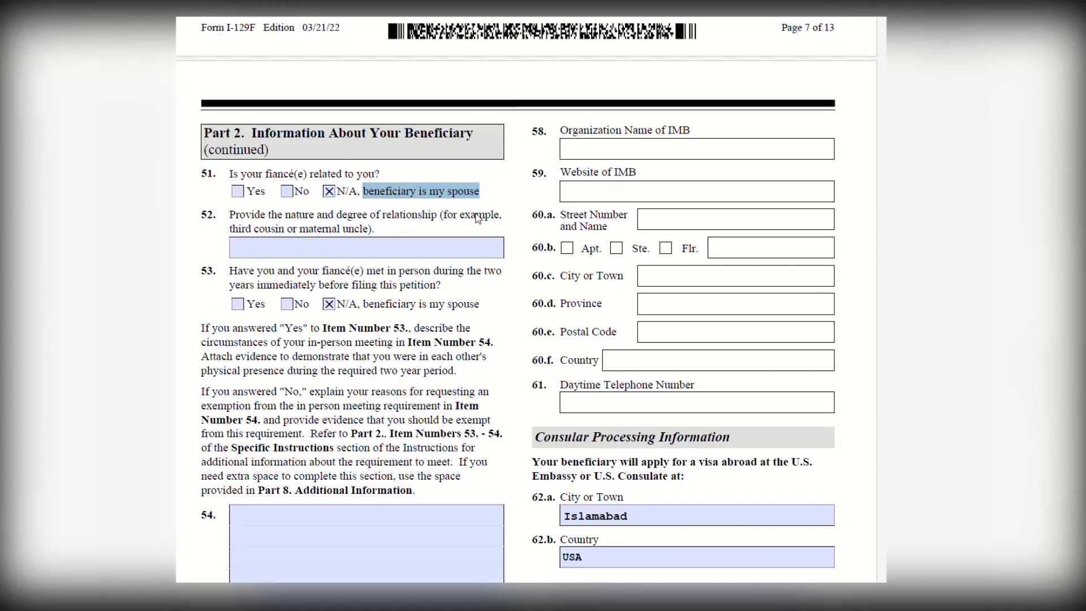
Try the Yes and No answers on meeting in person in item 53, and set it back to N/A, beneficiary is my spouse
scroll(446, 301, down, 3)
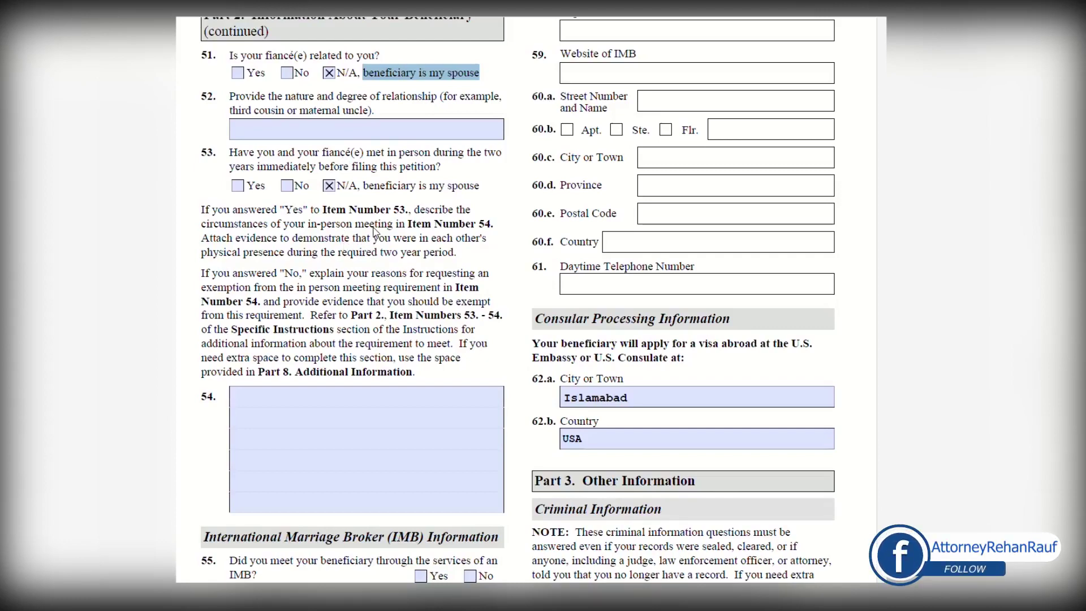
click(238, 186)
click(287, 186)
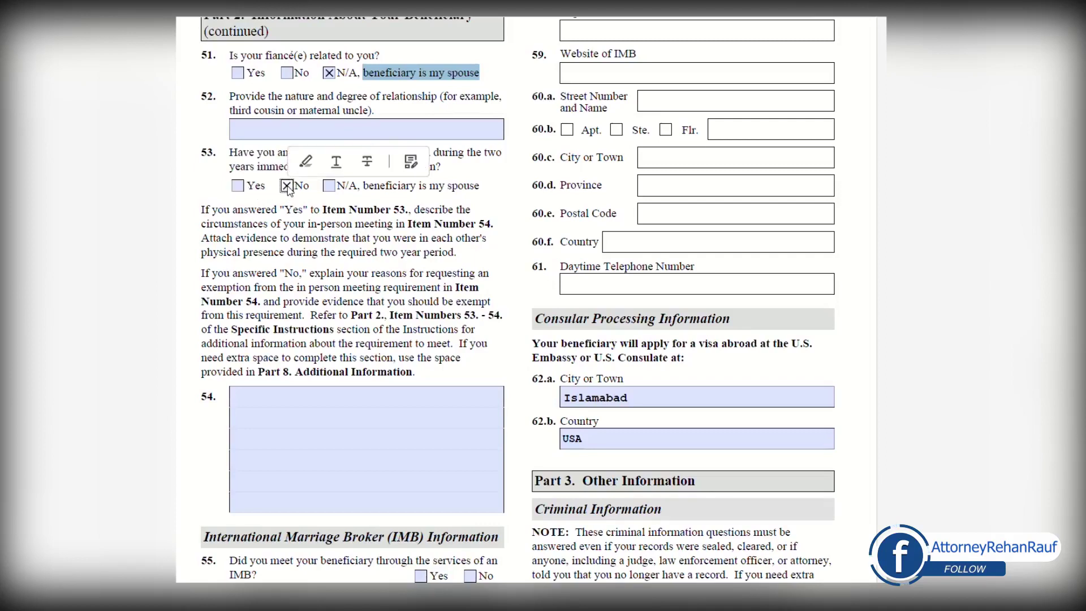
click(346, 210)
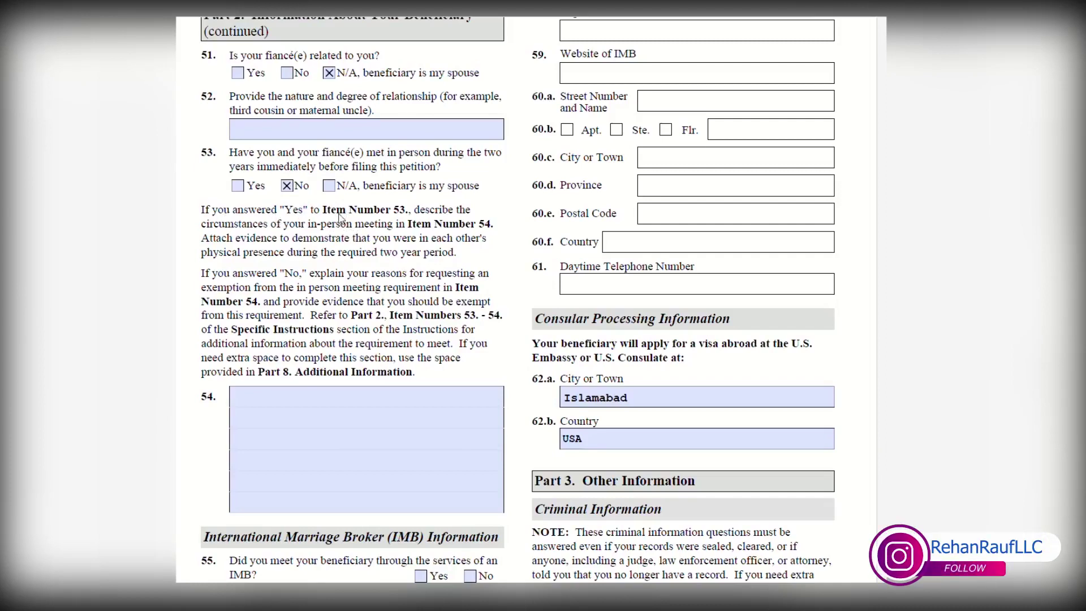
click(288, 188)
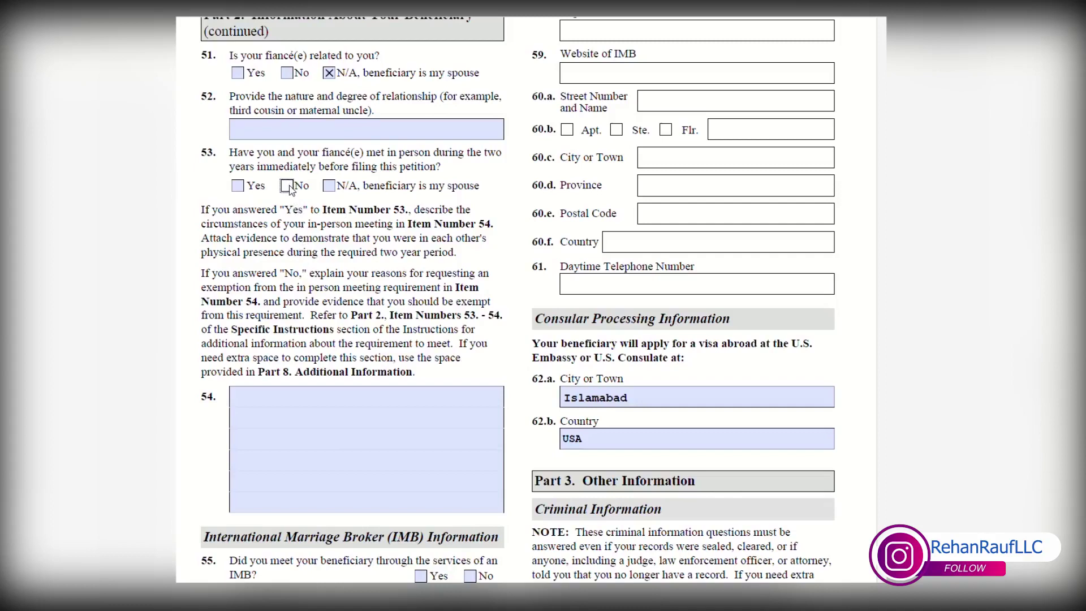
click(333, 187)
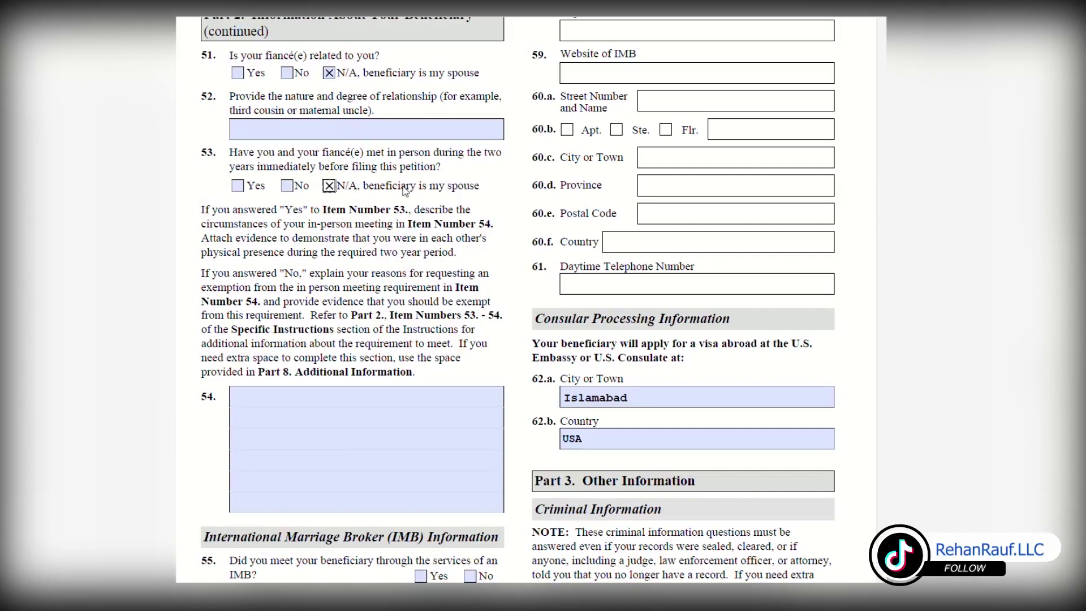
click(465, 191)
Answer No to having met the beneficiary through an international marriage broker in item 55
scroll(467, 195, down, 5)
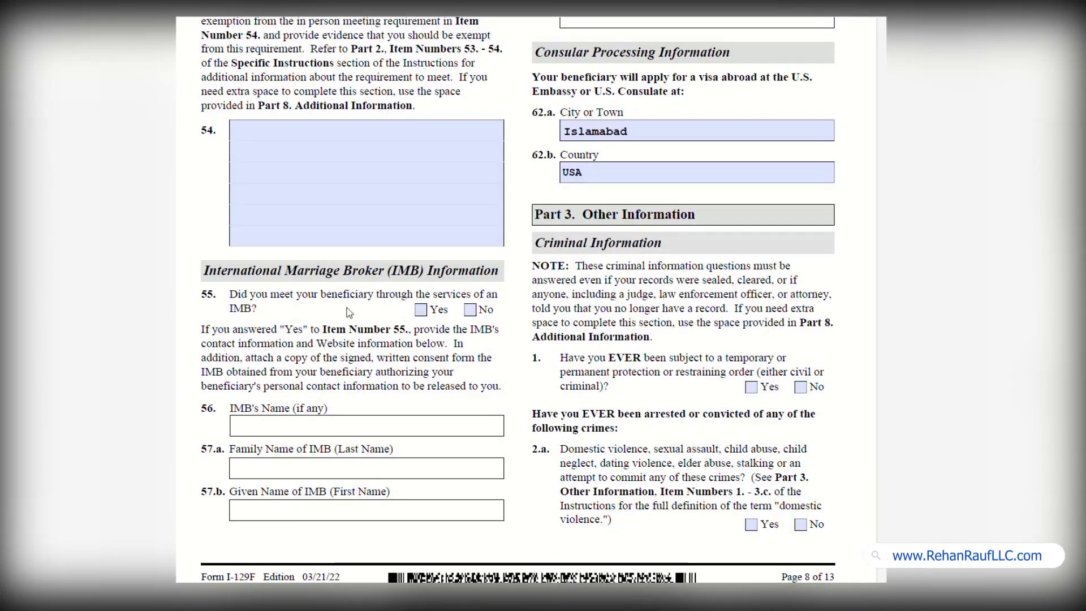
click(472, 312)
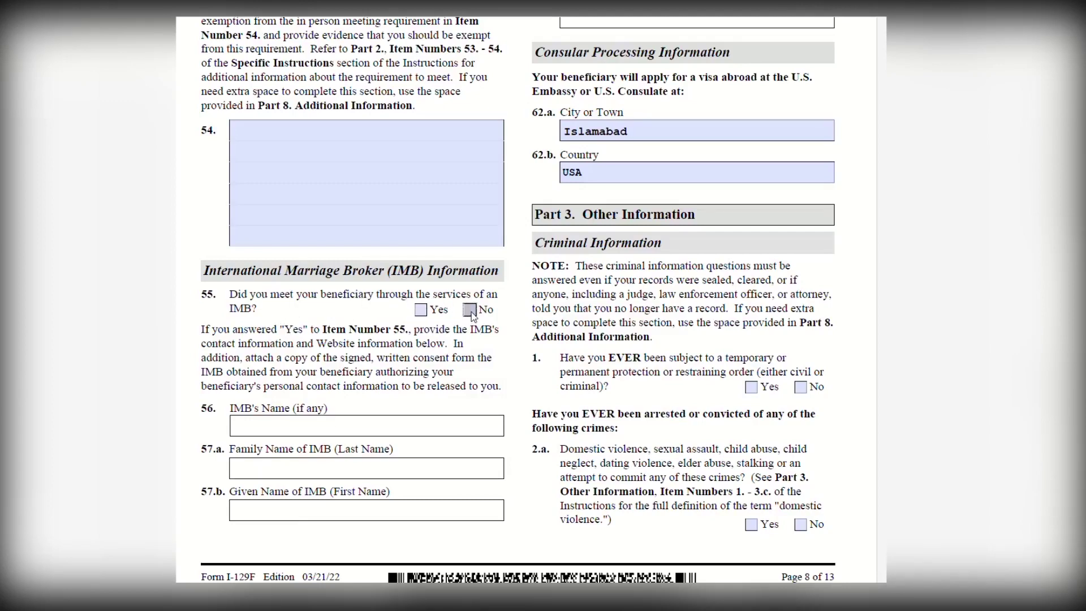
scroll(471, 313, down, 3)
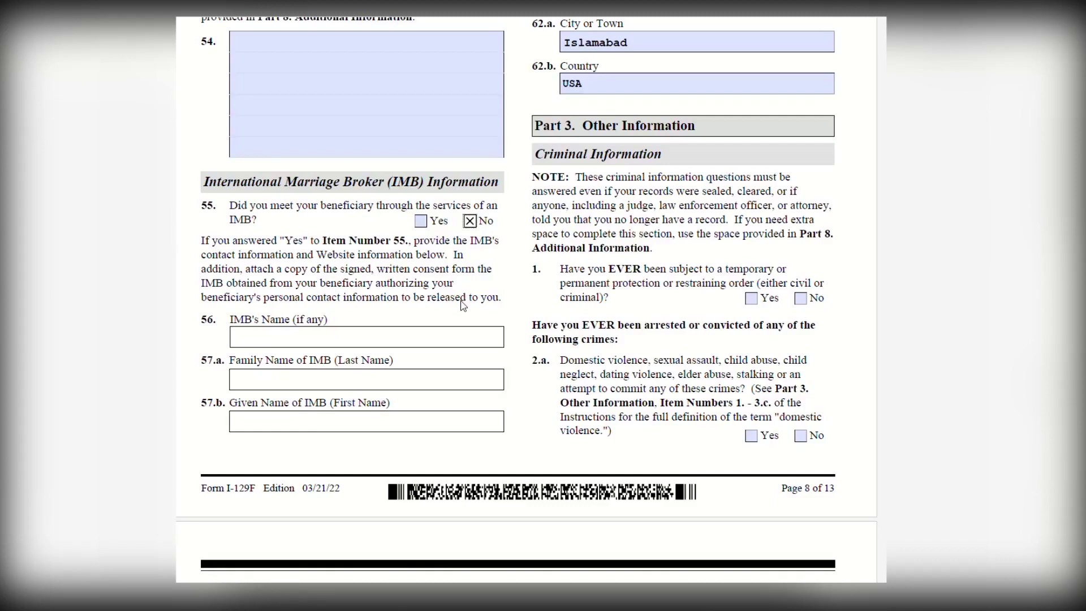
Switch item 55 to Yes to examine the marriage broker fields in items 56 to 61, and return the answer to No
scroll(469, 298, up, 1)
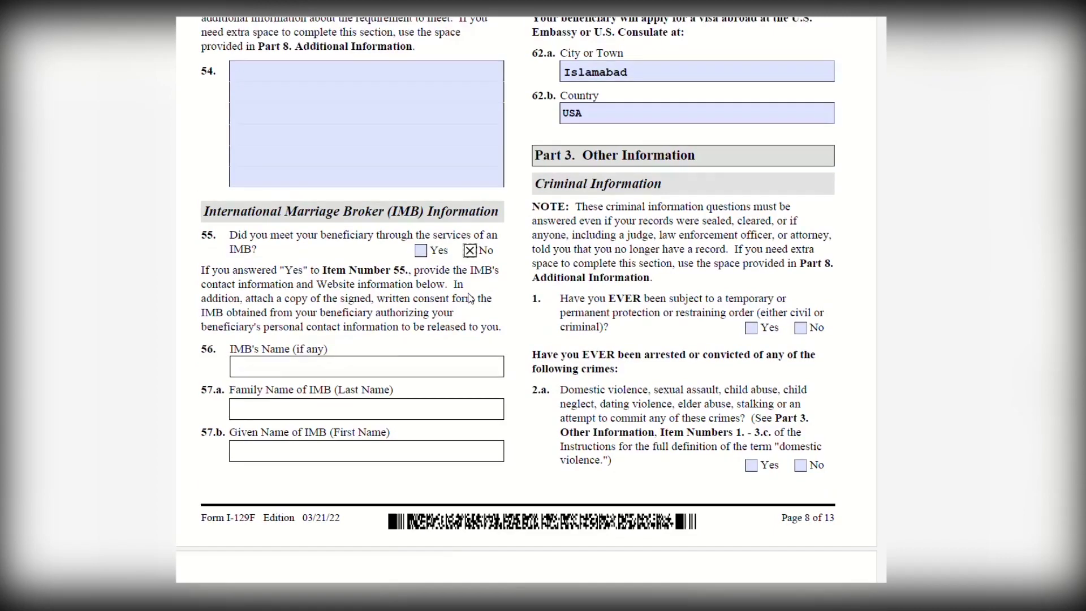
click(426, 252)
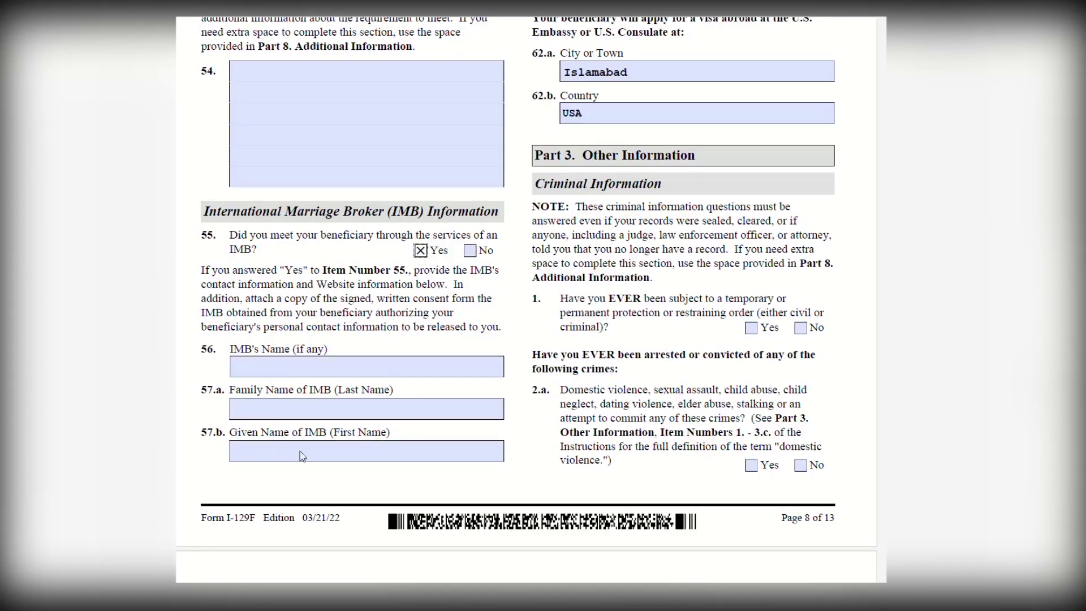
scroll(285, 456, up, 14)
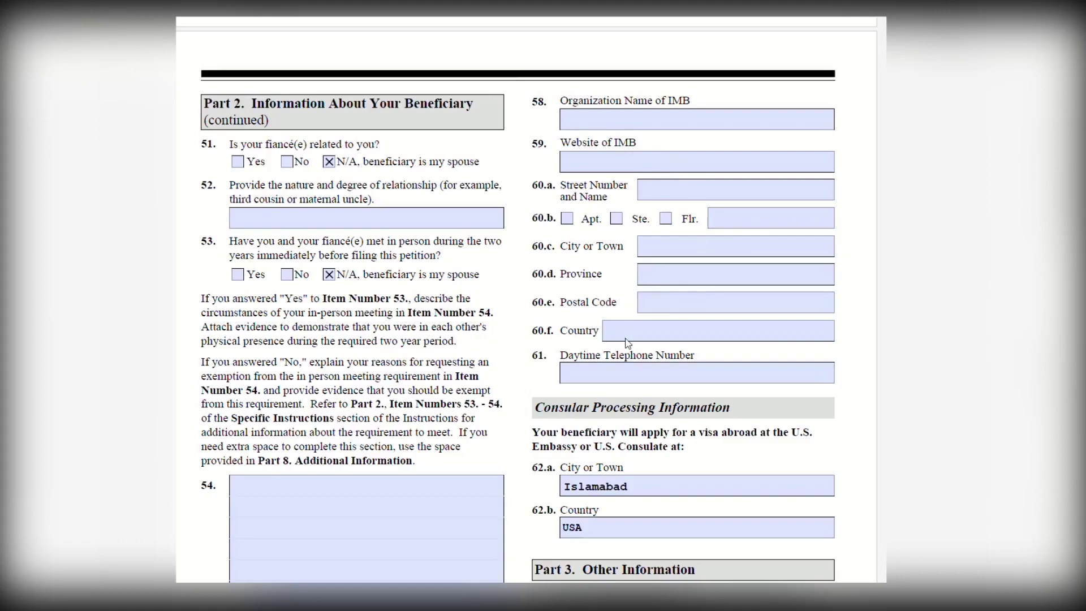
scroll(628, 342, down, 6)
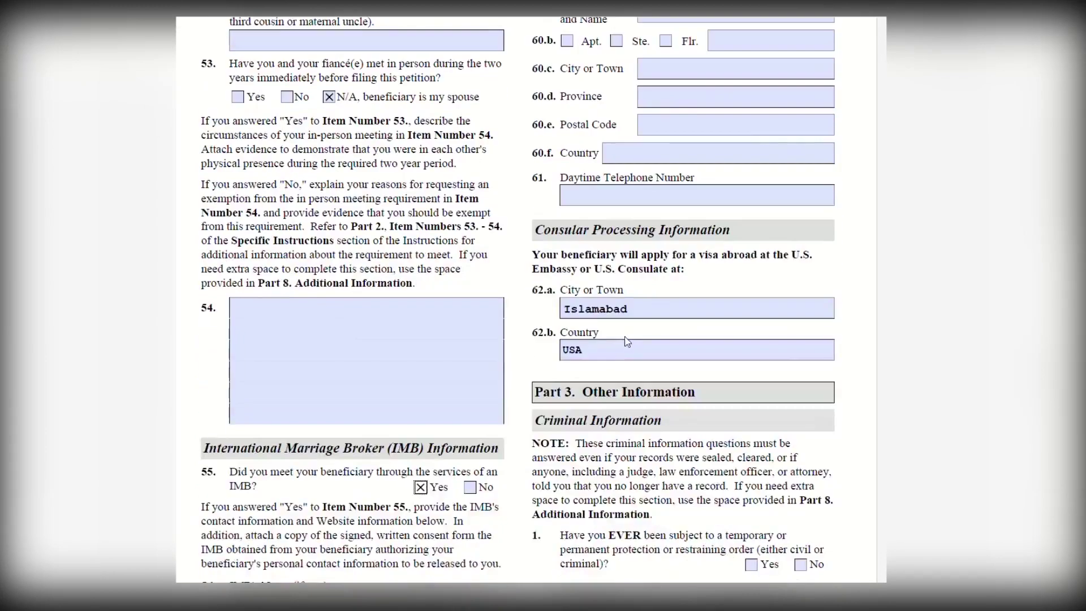
click(468, 489)
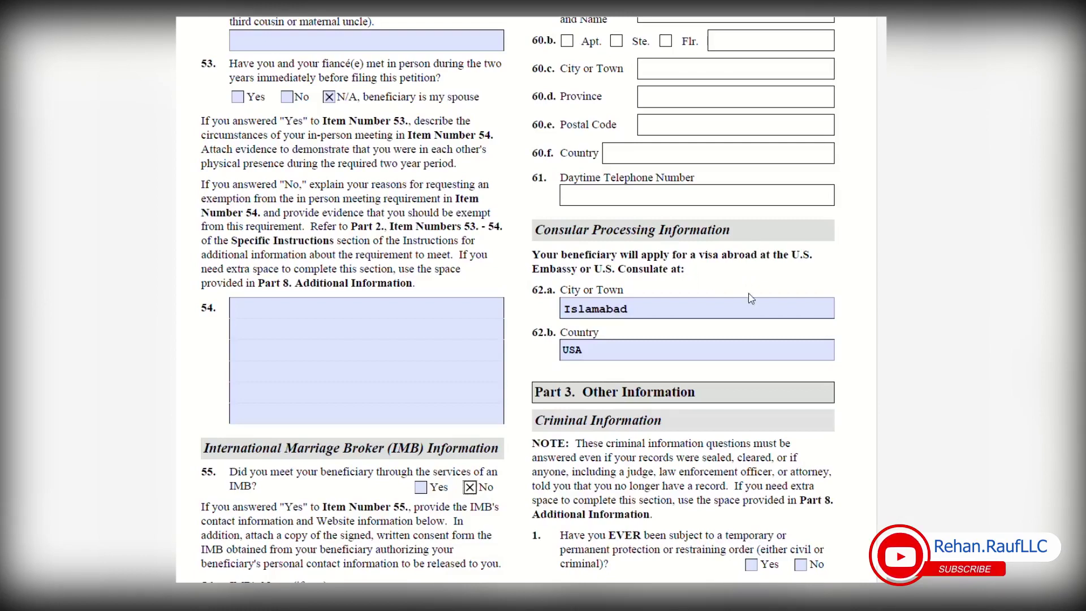
Set the country of the U.S. Embassy or Consulate in item 62.b to Pakistan
drag(651, 309, 545, 317)
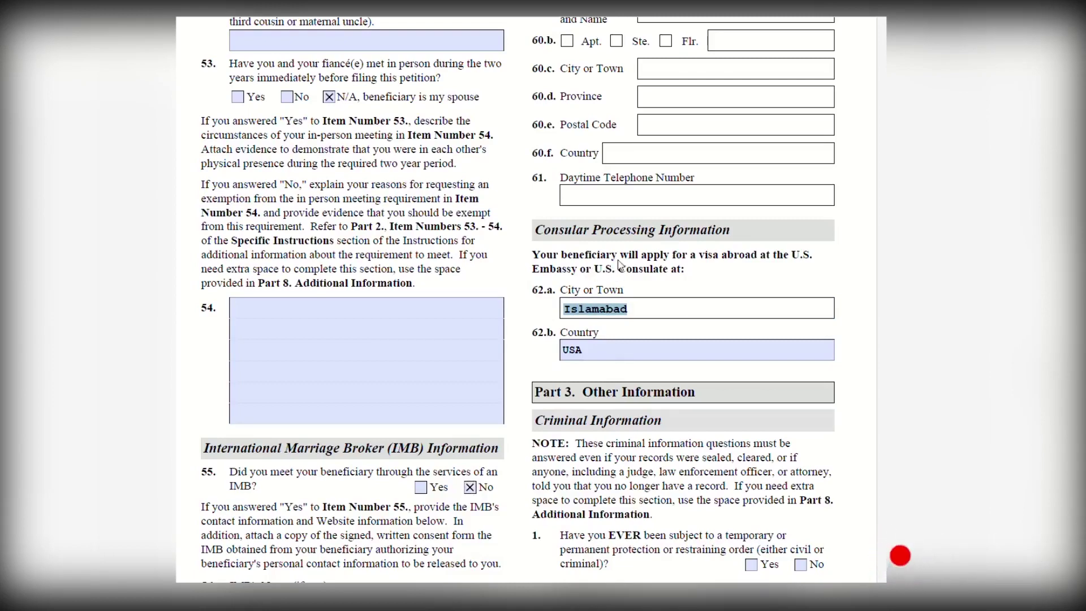
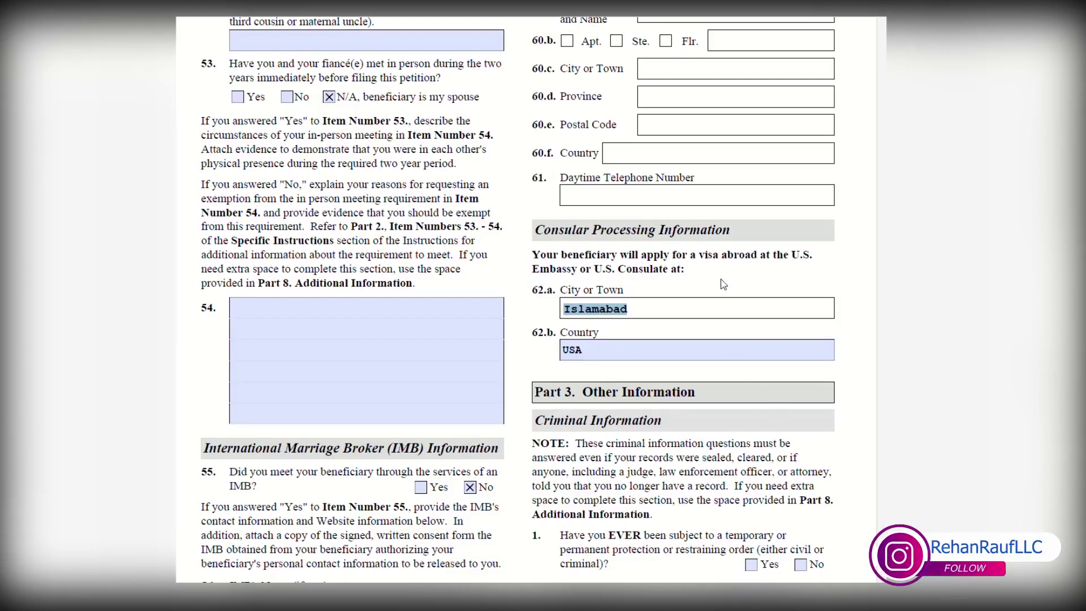
scroll(712, 277, down, 3)
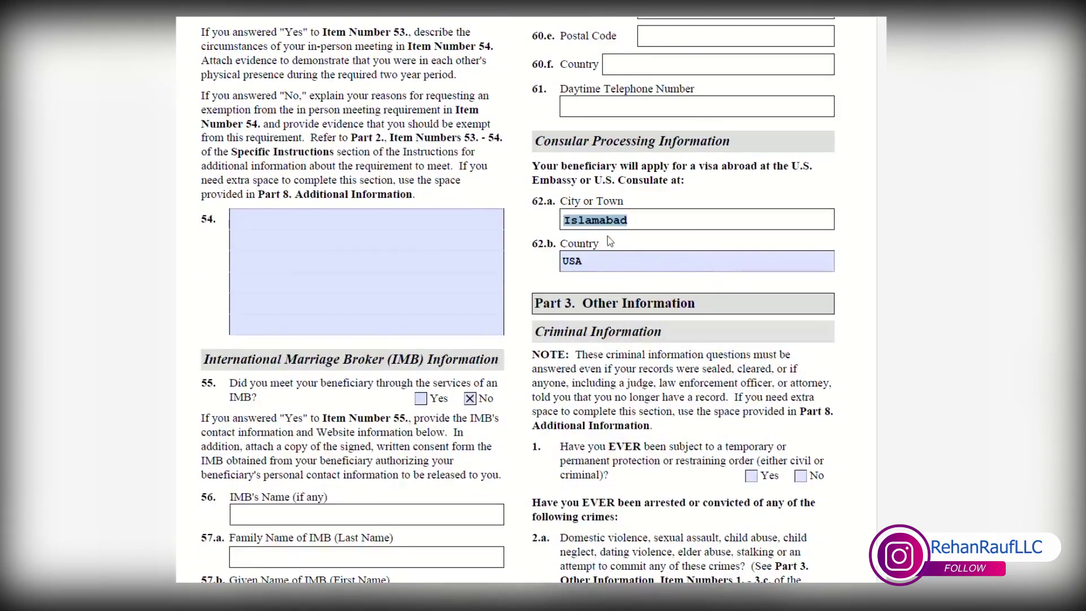
click(613, 263)
text(Pakistan)
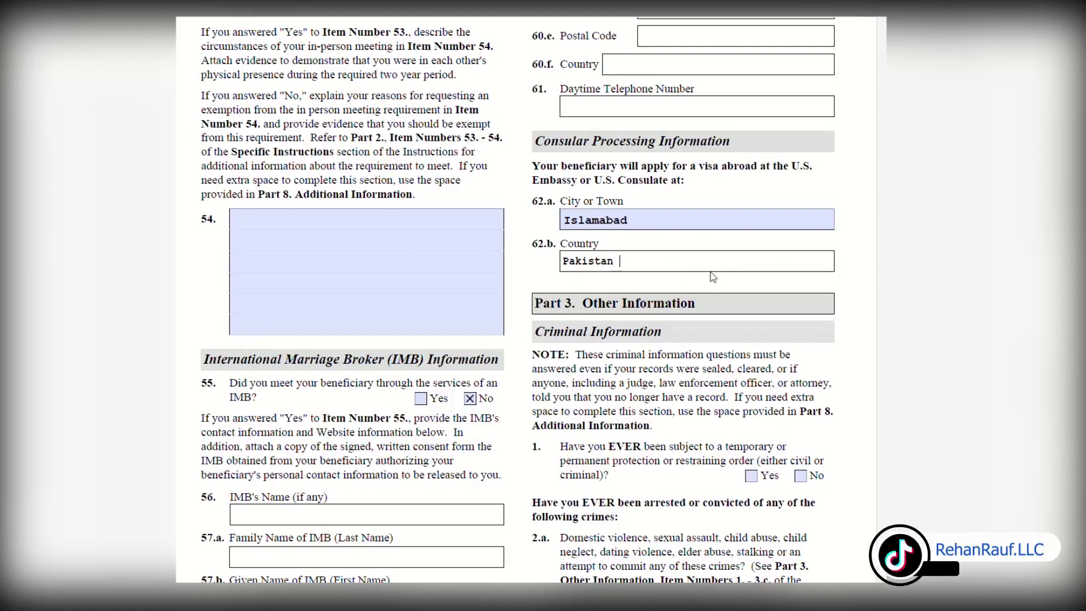
Review the Part 3 criminal information questions in items 1 to 4.a, including the restraining order, arrest and conviction questions
scroll(711, 286, down, 6)
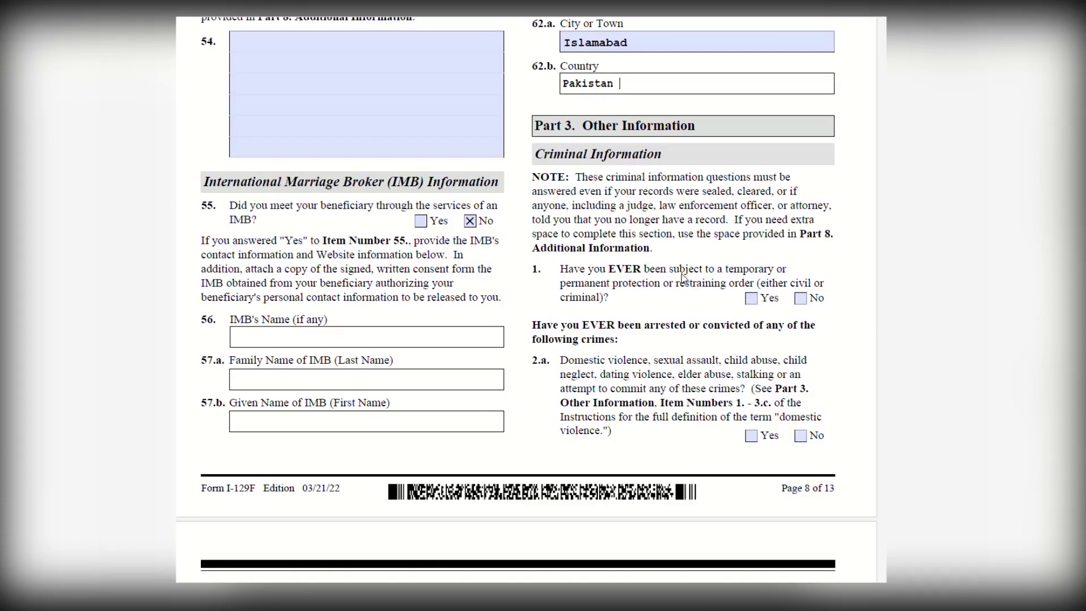
scroll(718, 282, down, 3)
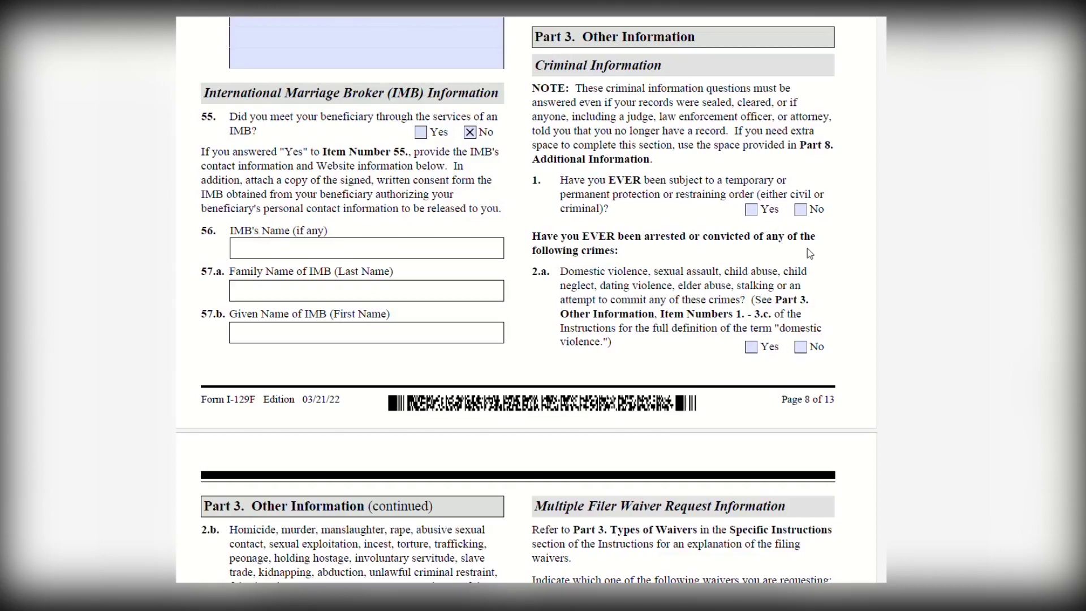
scroll(810, 253, down, 1)
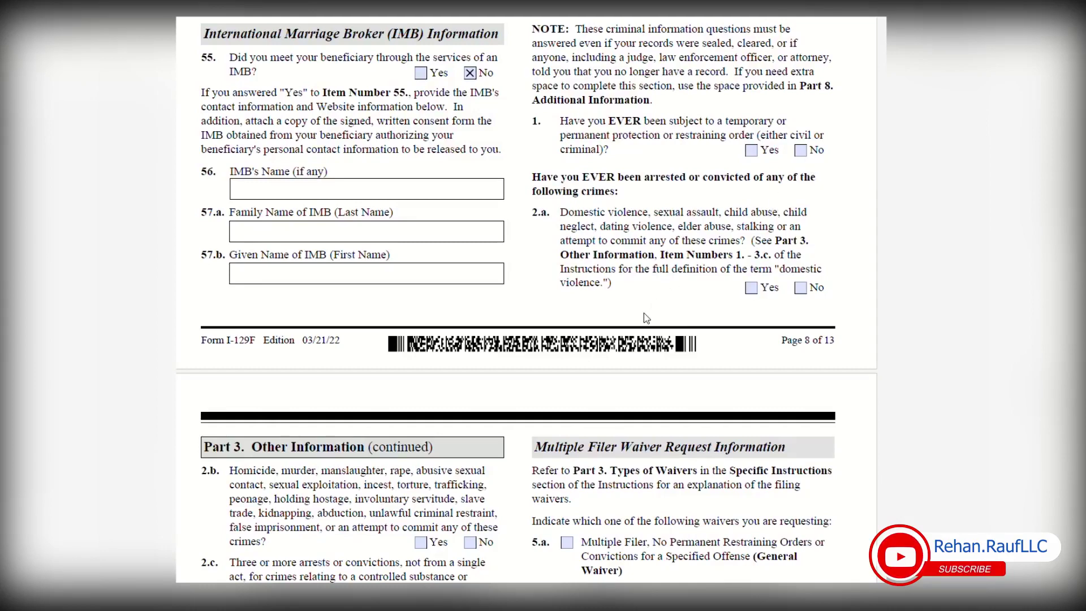
scroll(670, 250, down, 3)
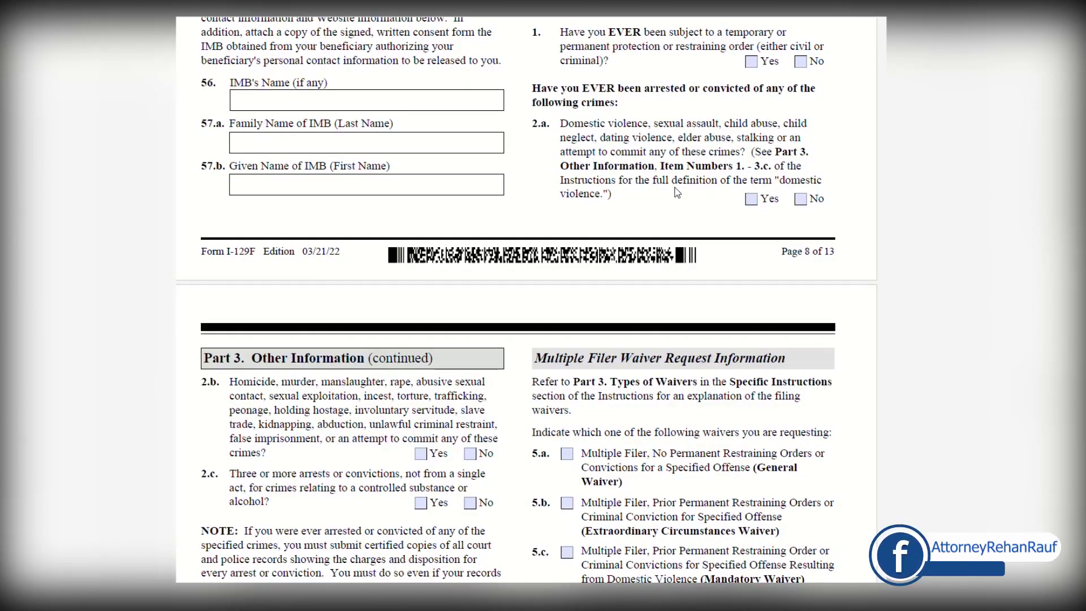
scroll(677, 193, up, 3)
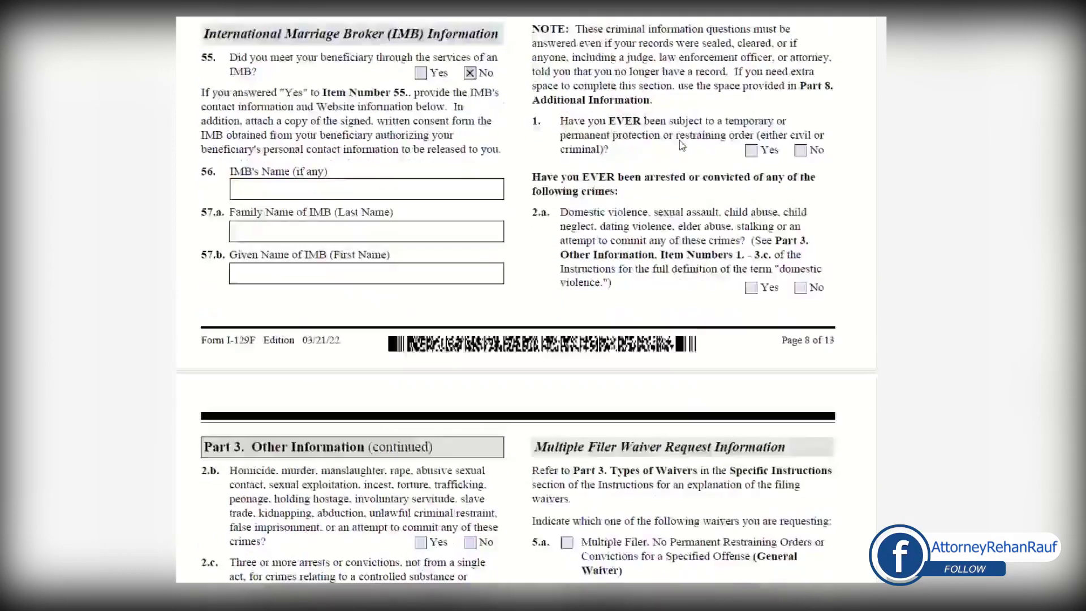
scroll(581, 176, down, 5)
scroll(358, 310, down, 3)
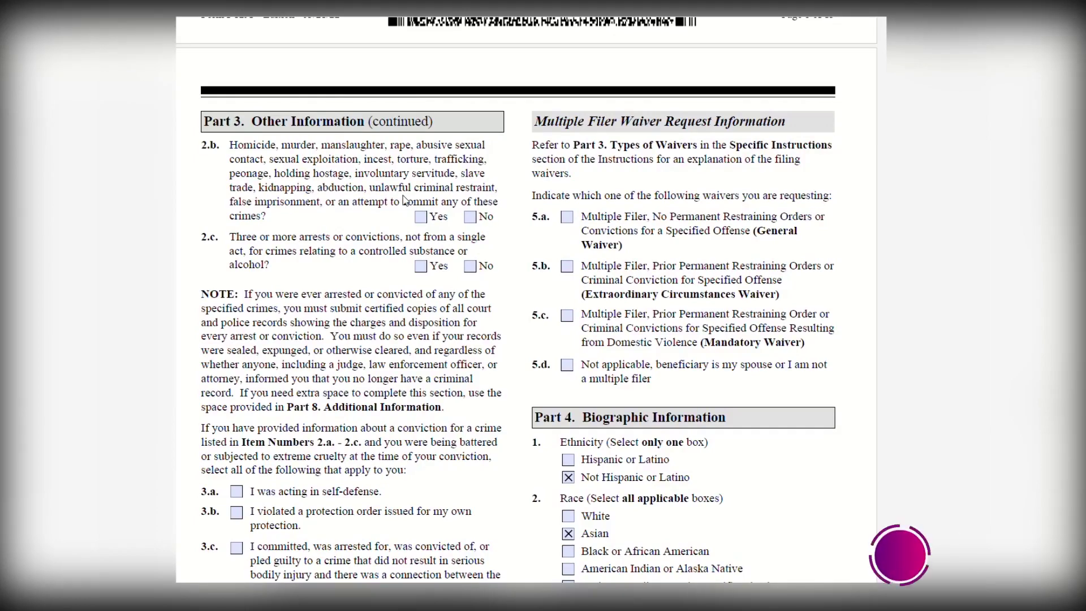
scroll(322, 281, down, 3)
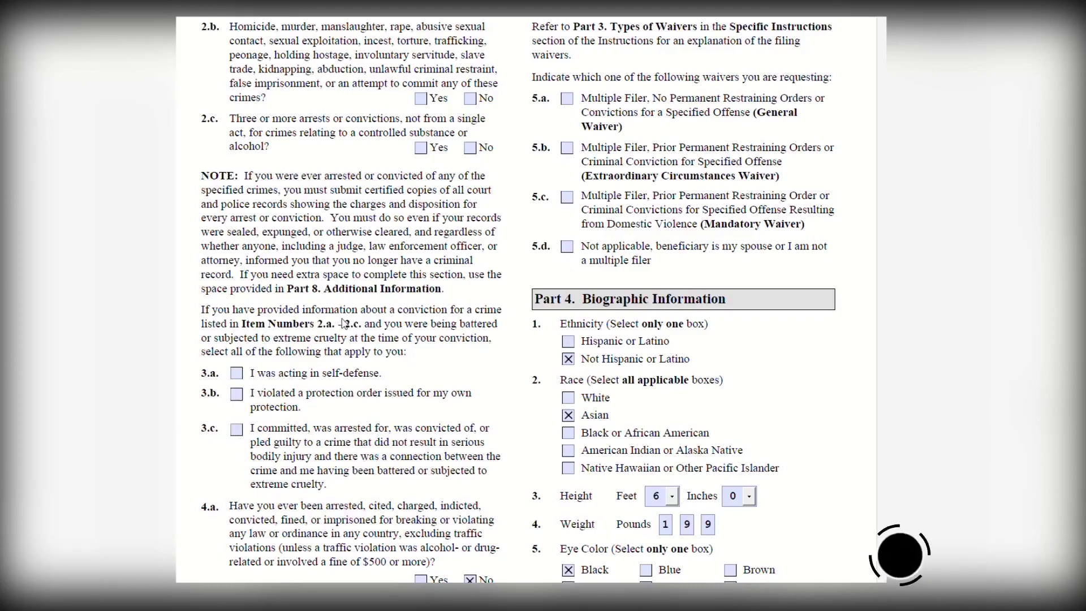
scroll(277, 373, down, 3)
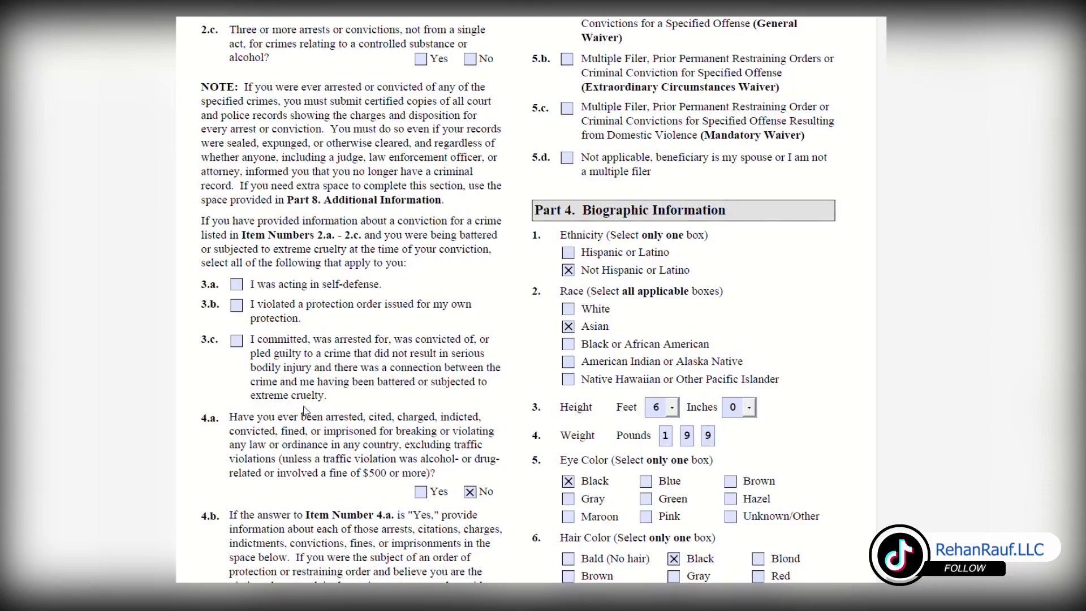
scroll(337, 226, up, 15)
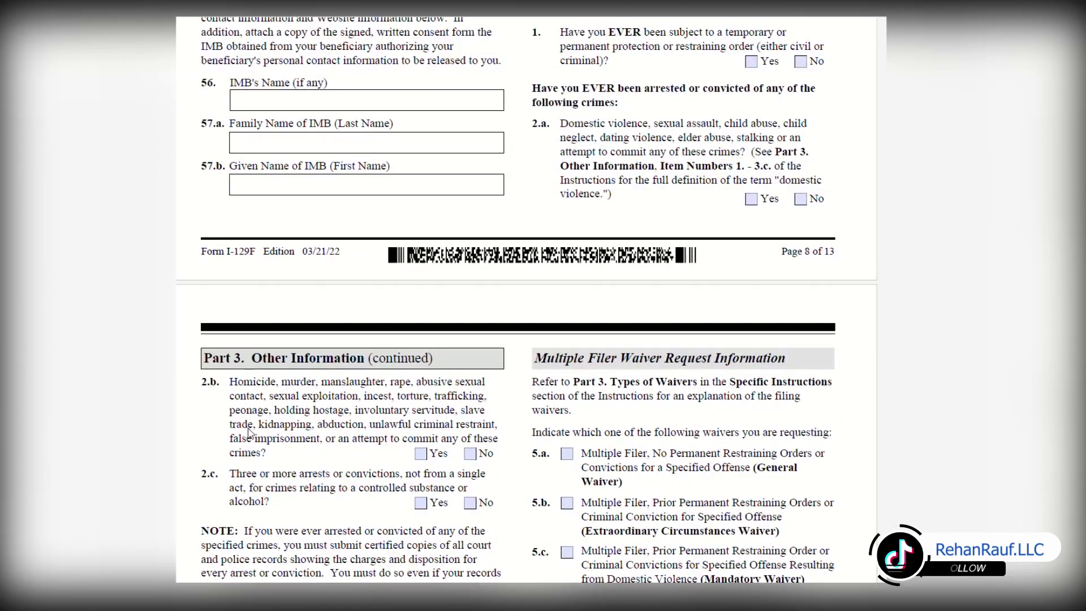
Switch item 4.a to Yes to examine the explanation field in item 4.b, and return the answer to No
scroll(319, 408, down, 10)
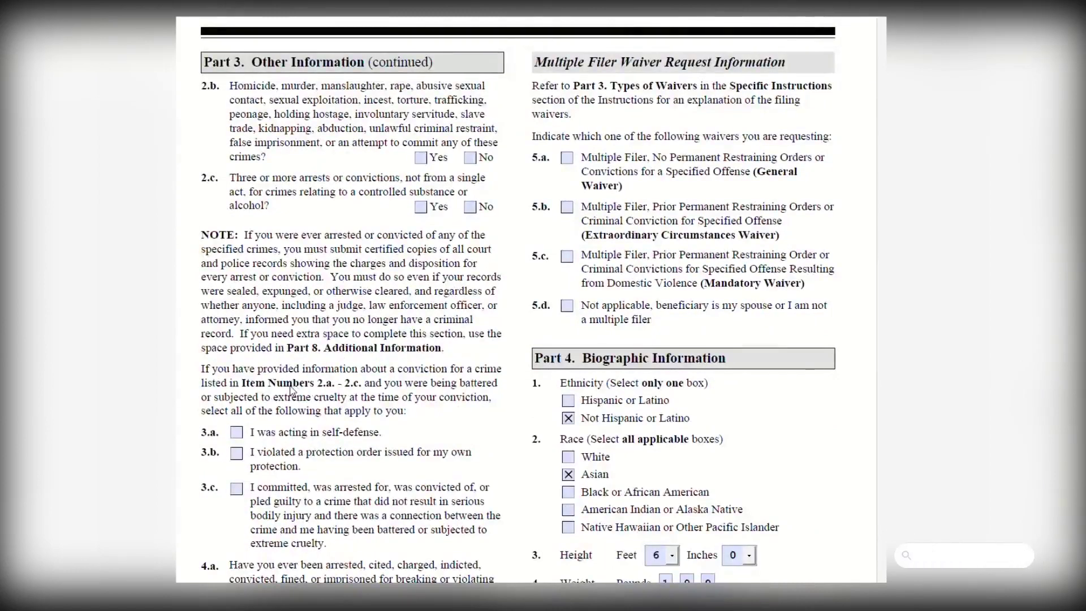
scroll(272, 393, down, 3)
scroll(305, 339, down, 4)
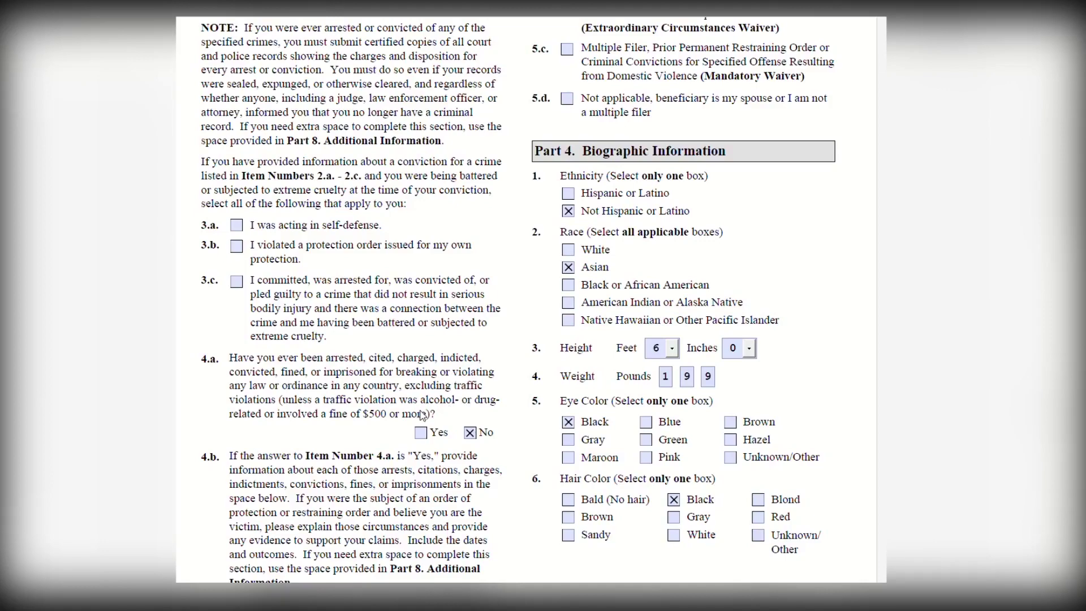
click(470, 433)
scroll(430, 463, down, 2)
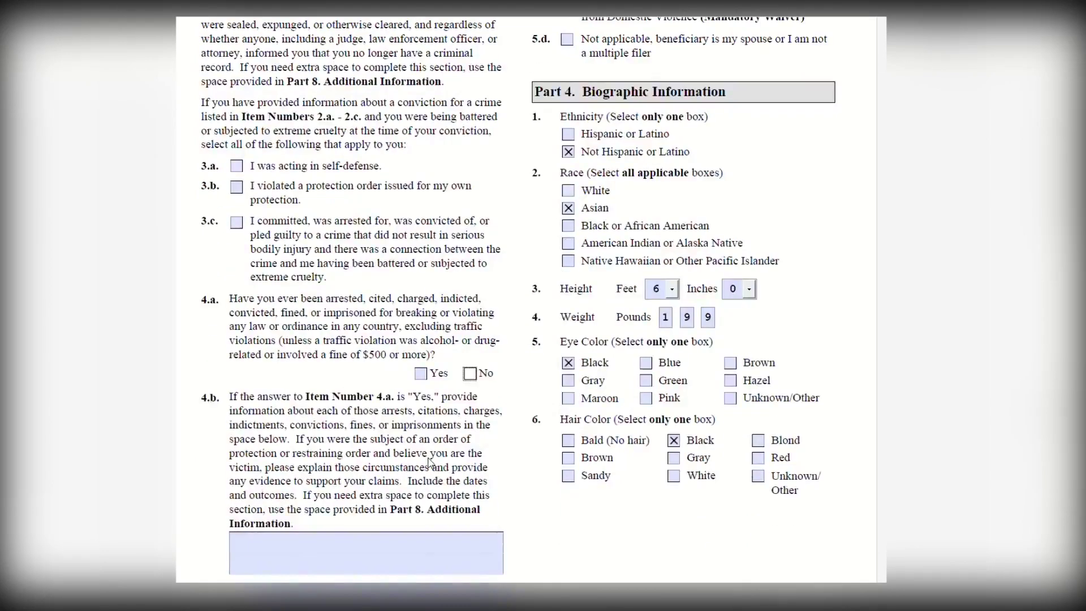
click(421, 375)
scroll(431, 418, down, 3)
click(399, 467)
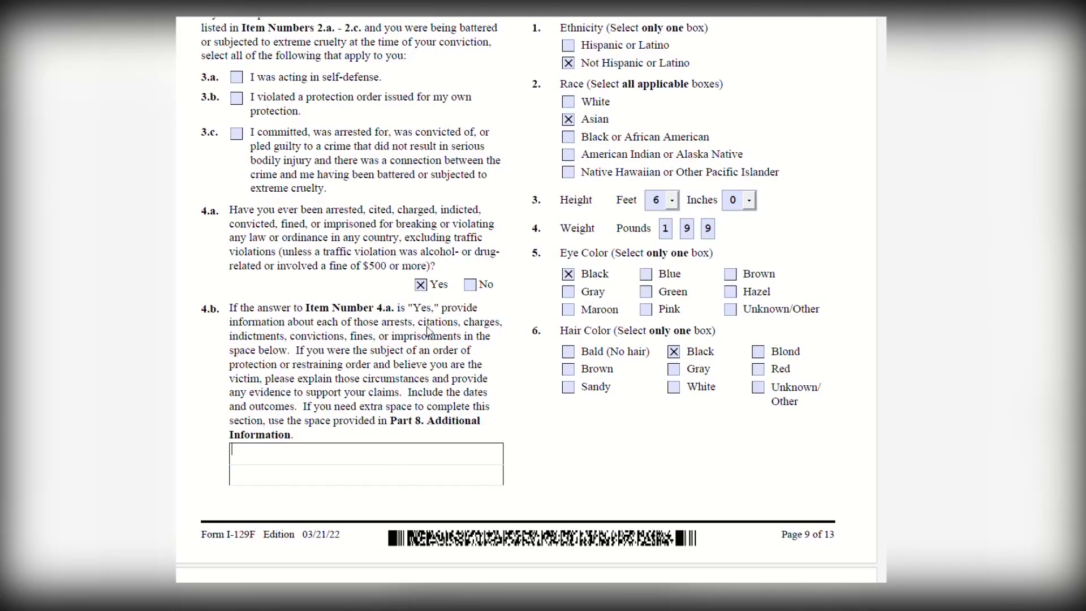
click(471, 285)
Review the multiple filer waiver options in items 5.a to 5.d against the listed crimes in items 2.a to 2.c
scroll(490, 385, up, 8)
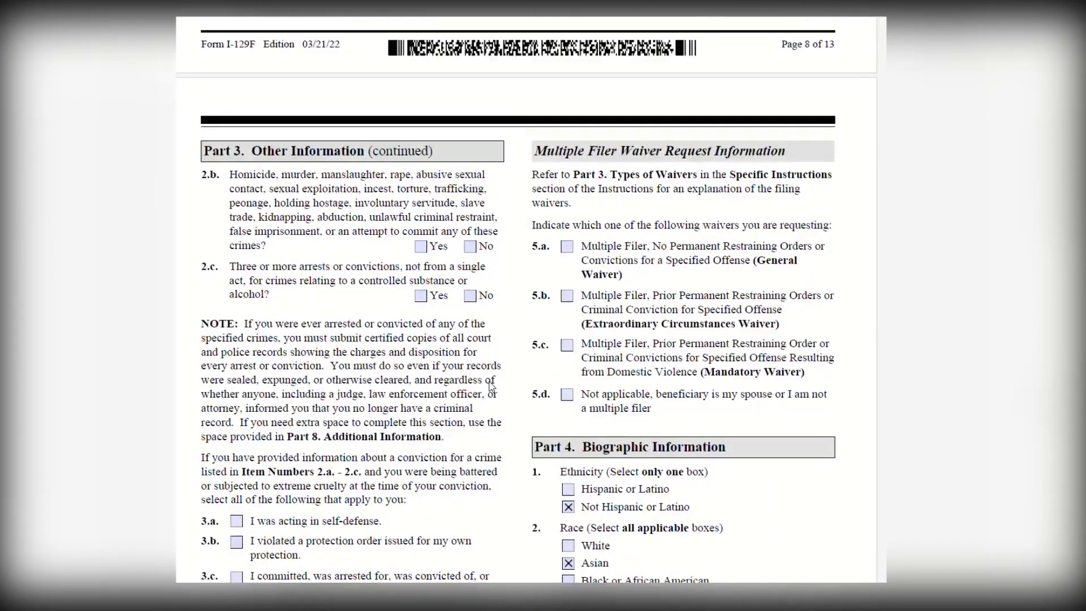
scroll(598, 258, down, 1)
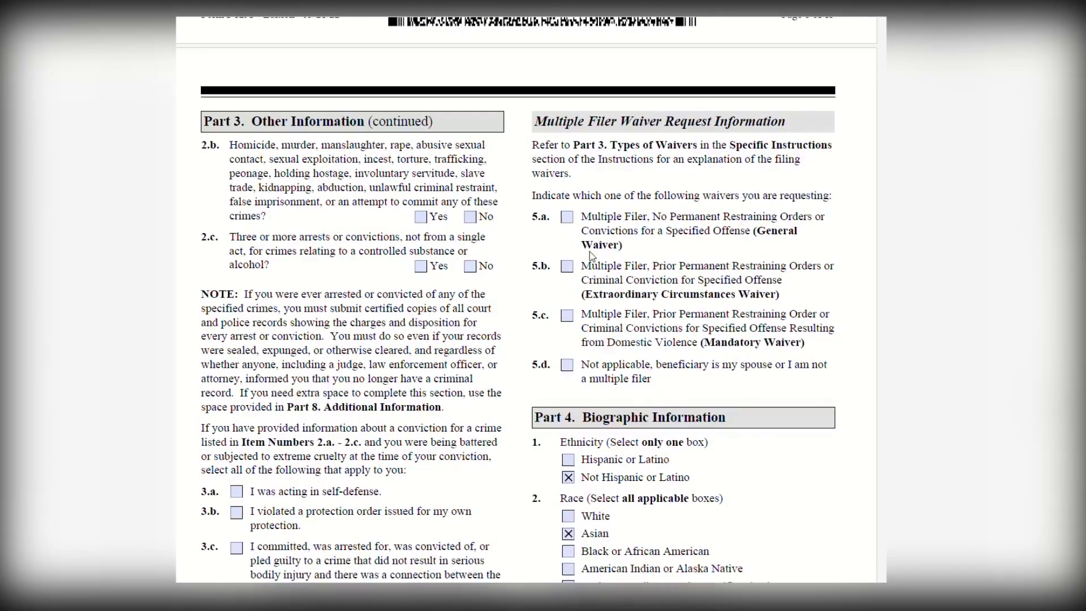
scroll(608, 142, down, 1)
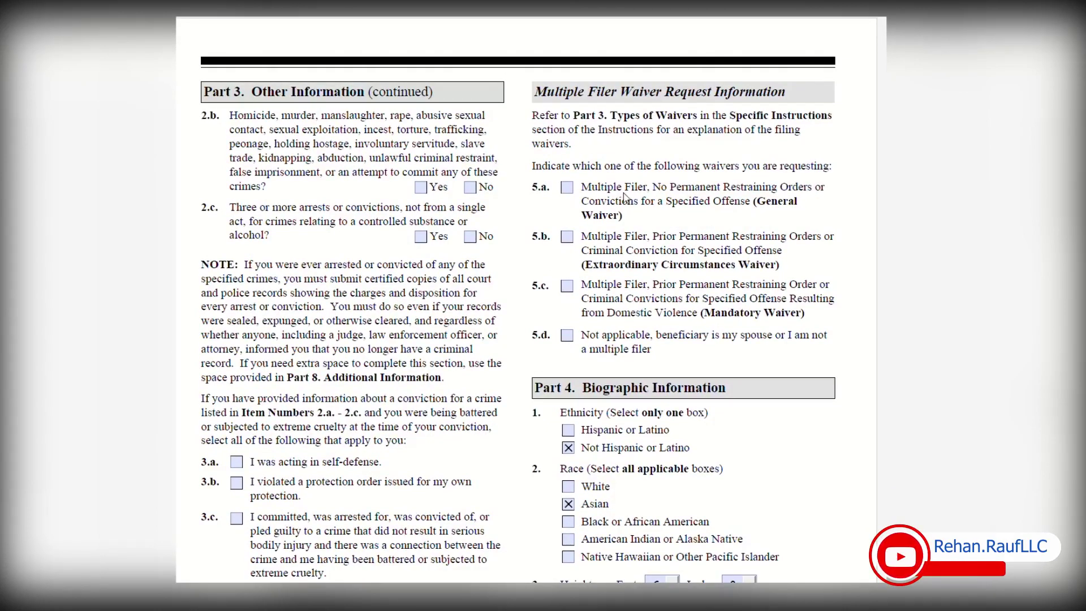
drag(798, 204, 695, 209)
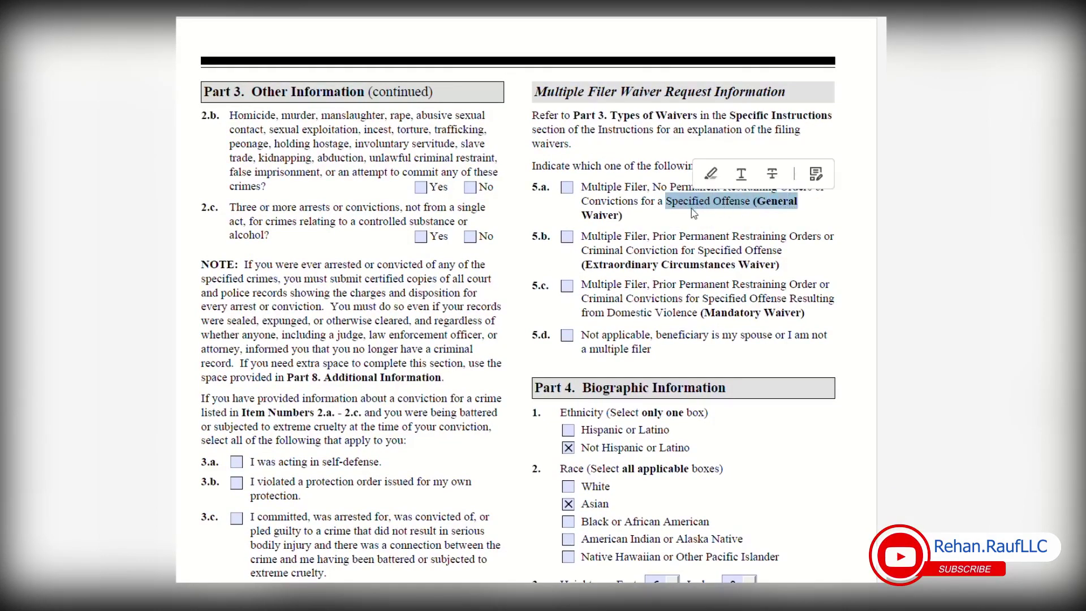
scroll(358, 321, up, 5)
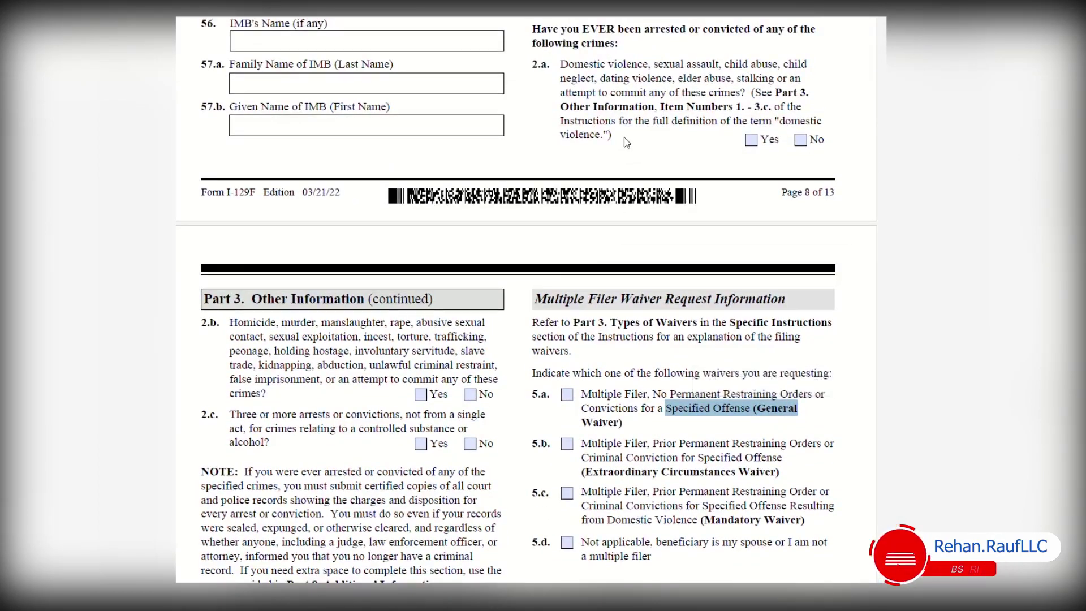
scroll(631, 144, down, 2)
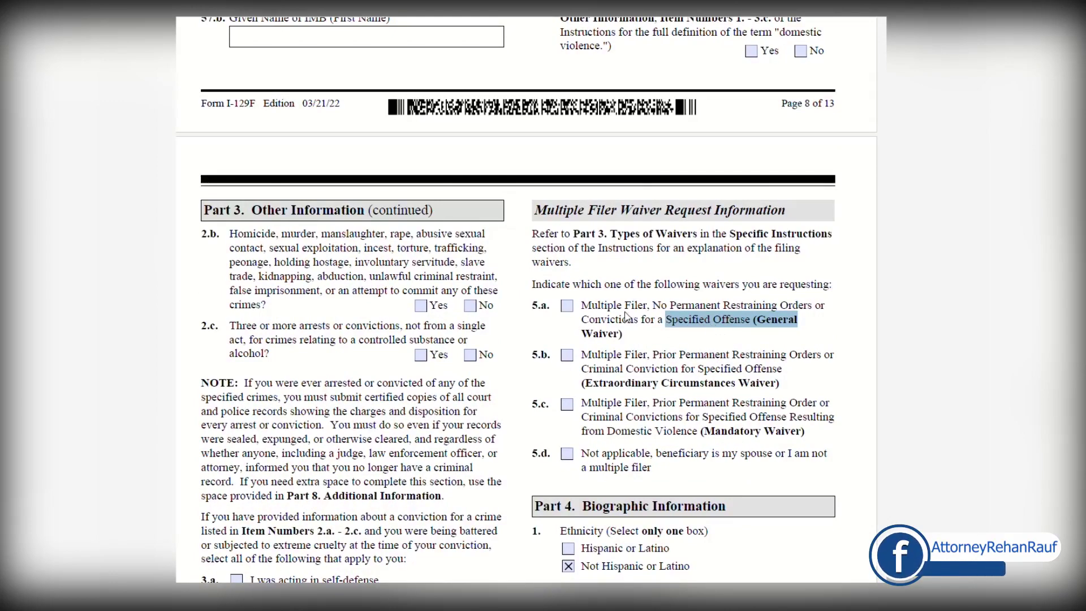
scroll(627, 323, down, 1)
Review the Part 4 biographic information, covering ethnicity, race, height, weight, eye color and hair color
scroll(631, 324, down, 7)
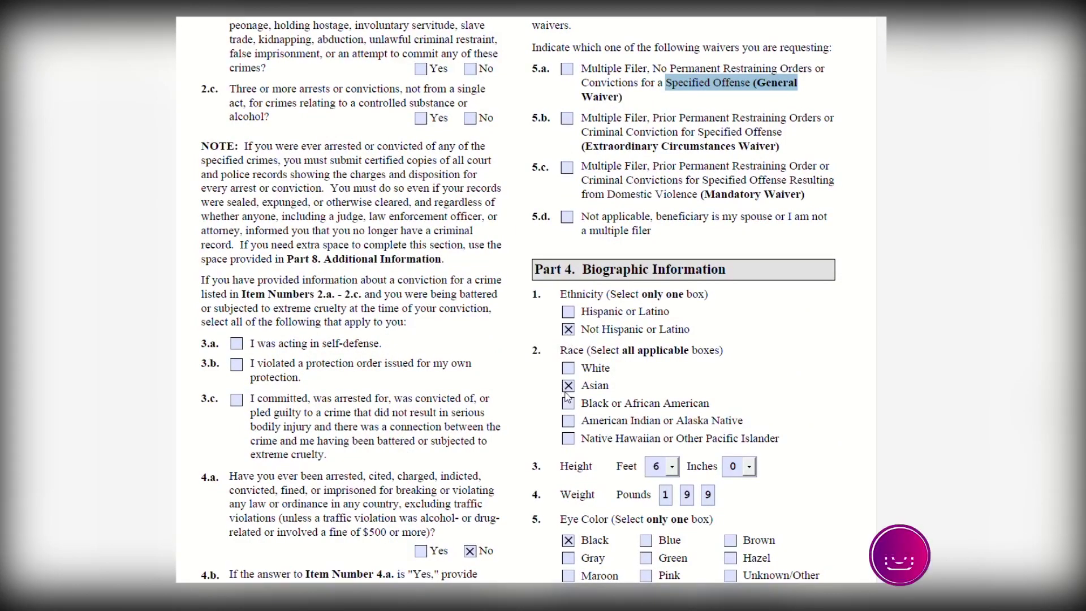
scroll(565, 390, down, 2)
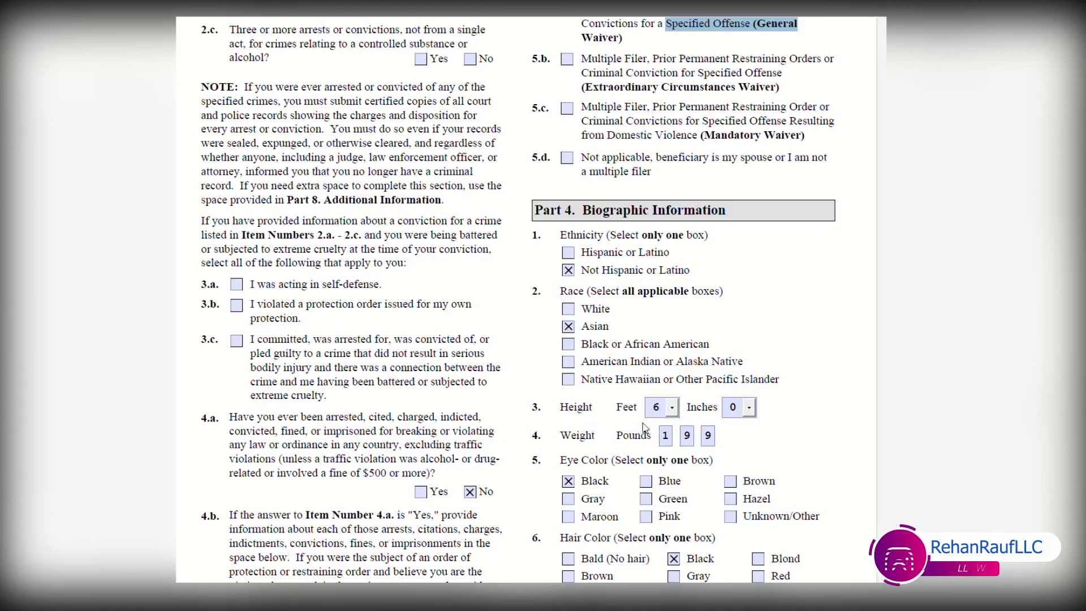
scroll(630, 413, down, 2)
scroll(627, 386, down, 3)
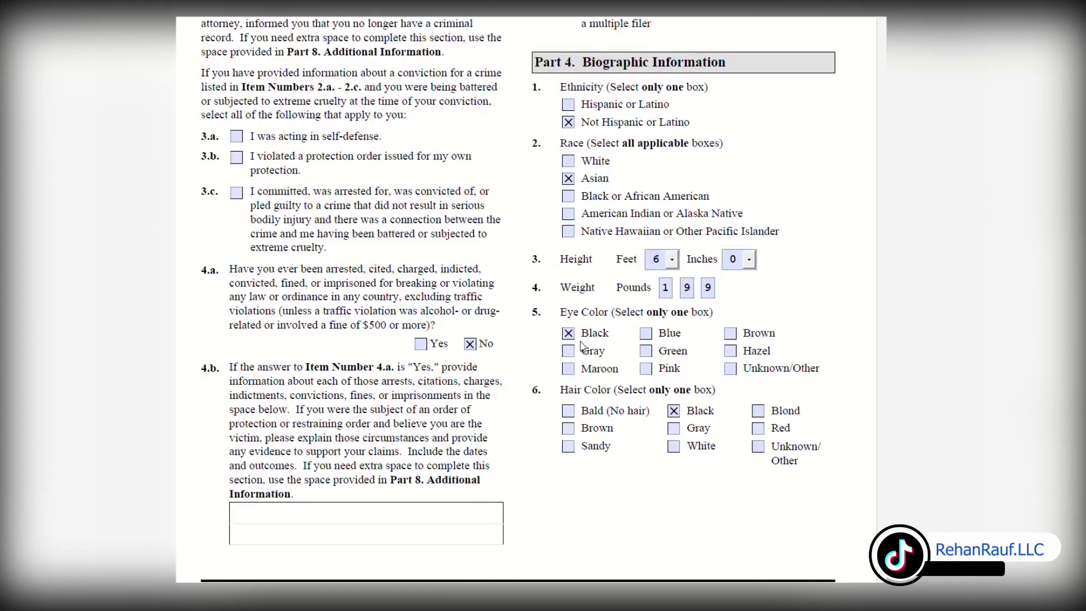
scroll(650, 354, down, 10)
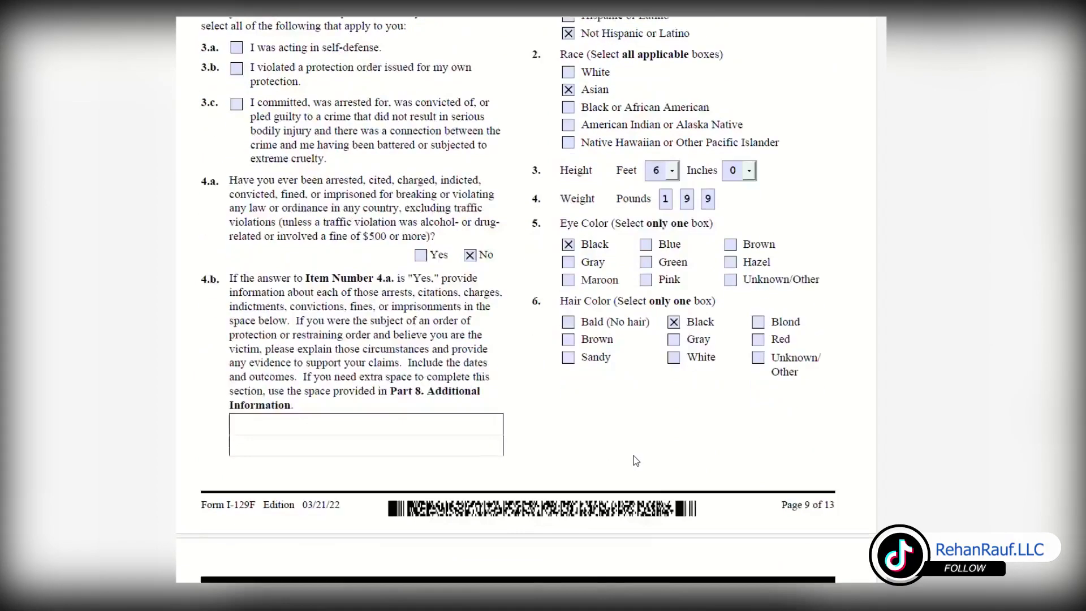
Clear the item 2 preparer box in the Part 5 petitioner's statement, and tick and clear item 1.a on understanding English
scroll(624, 268, down, 5)
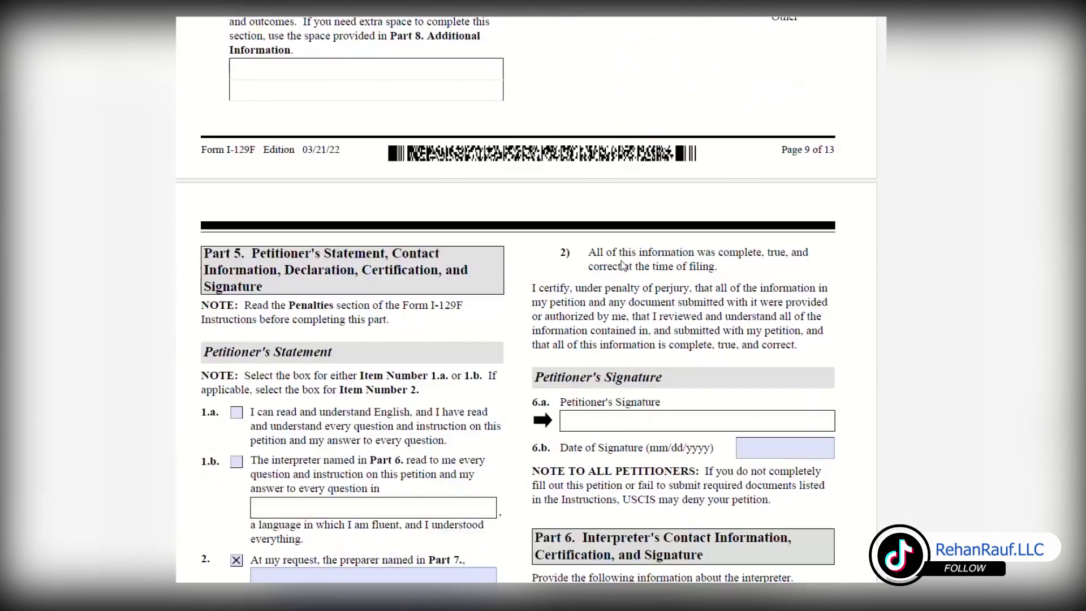
scroll(534, 253, down, 4)
click(237, 442)
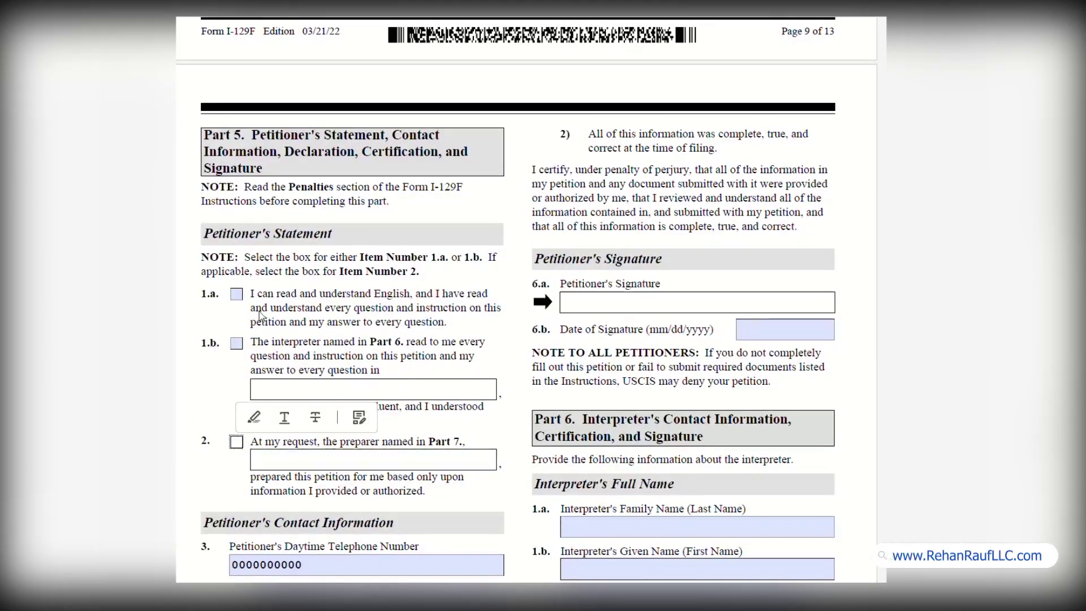
click(236, 295)
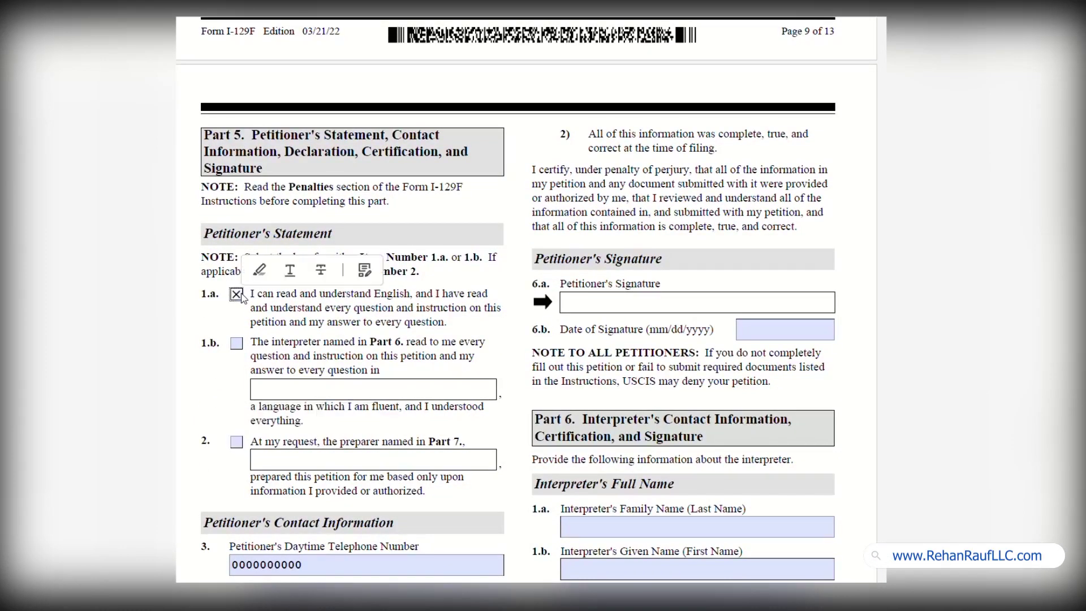
click(236, 294)
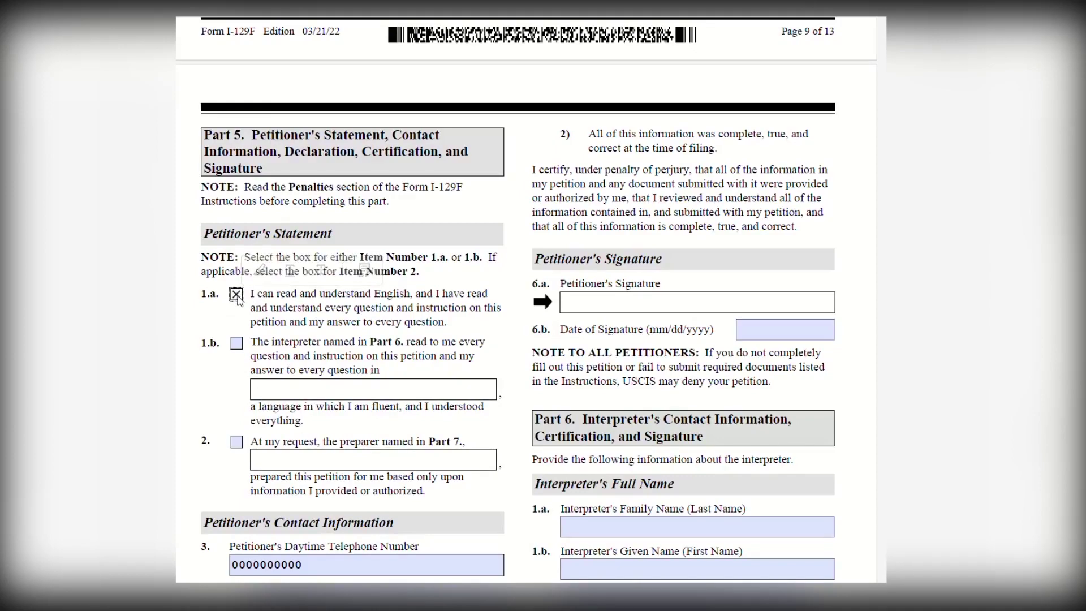
Select item 1.b for the petition being read by an interpreter and open its language field
scroll(241, 282, down, 4)
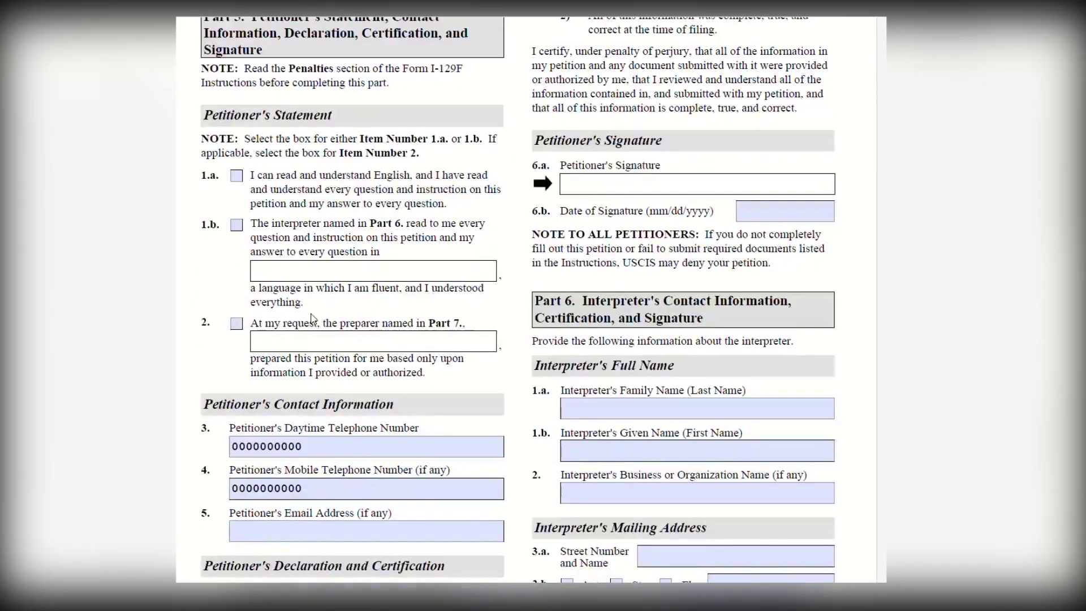
click(237, 226)
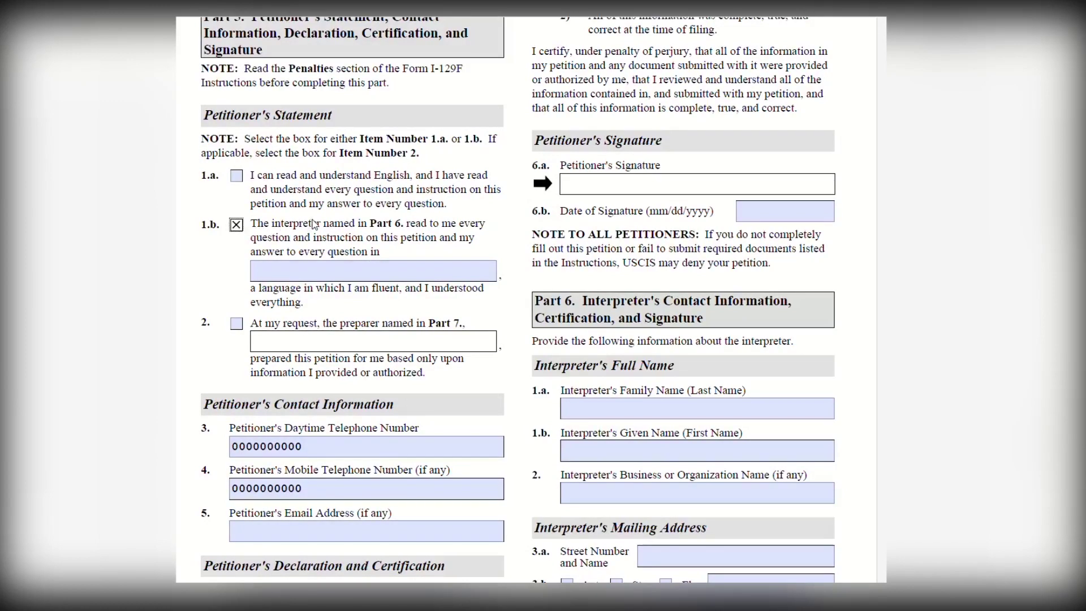
click(327, 270)
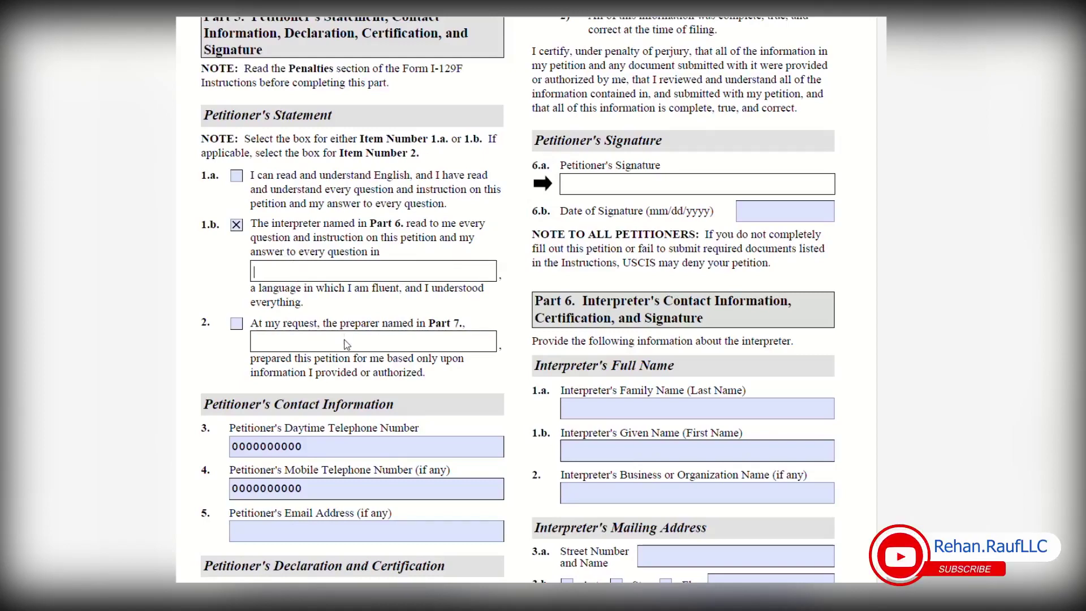
Tick and clear the item 2 box for a preparer named in Part 7
click(272, 342)
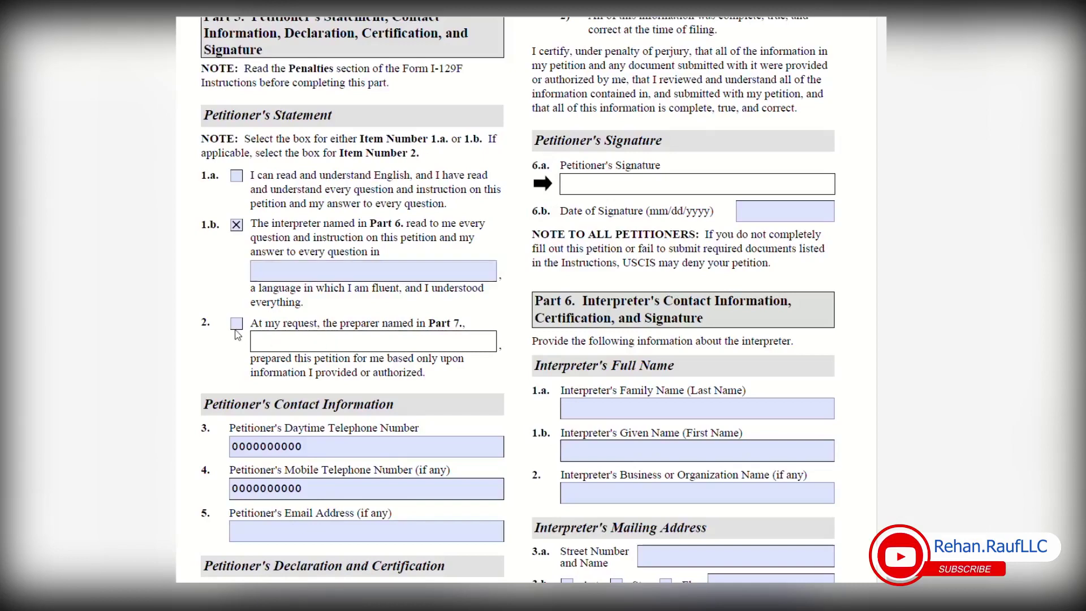
click(240, 327)
click(242, 322)
scroll(251, 264, down, 1)
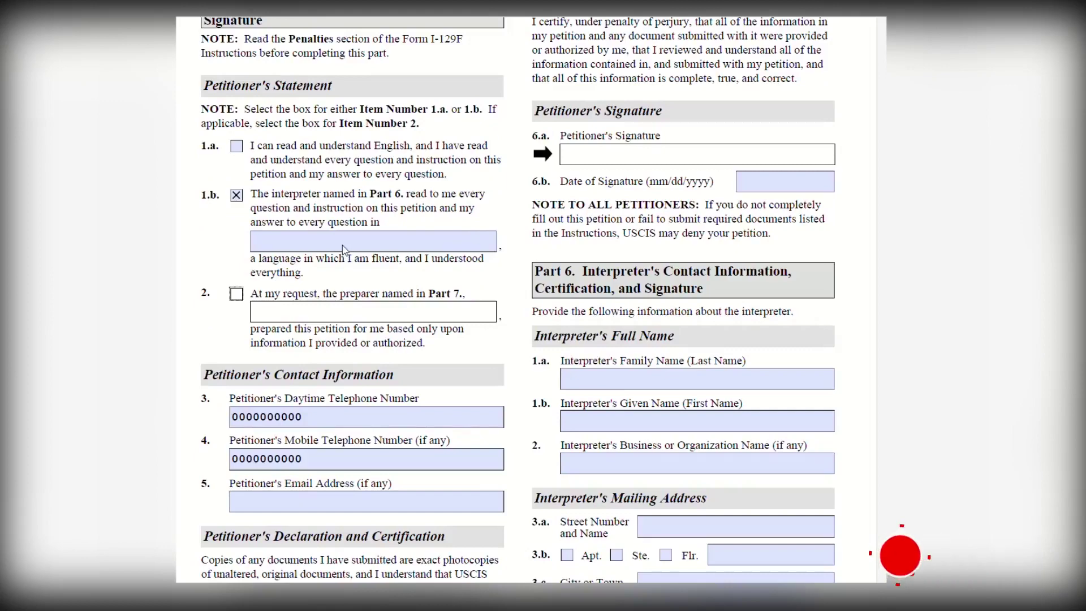
scroll(315, 302, down, 2)
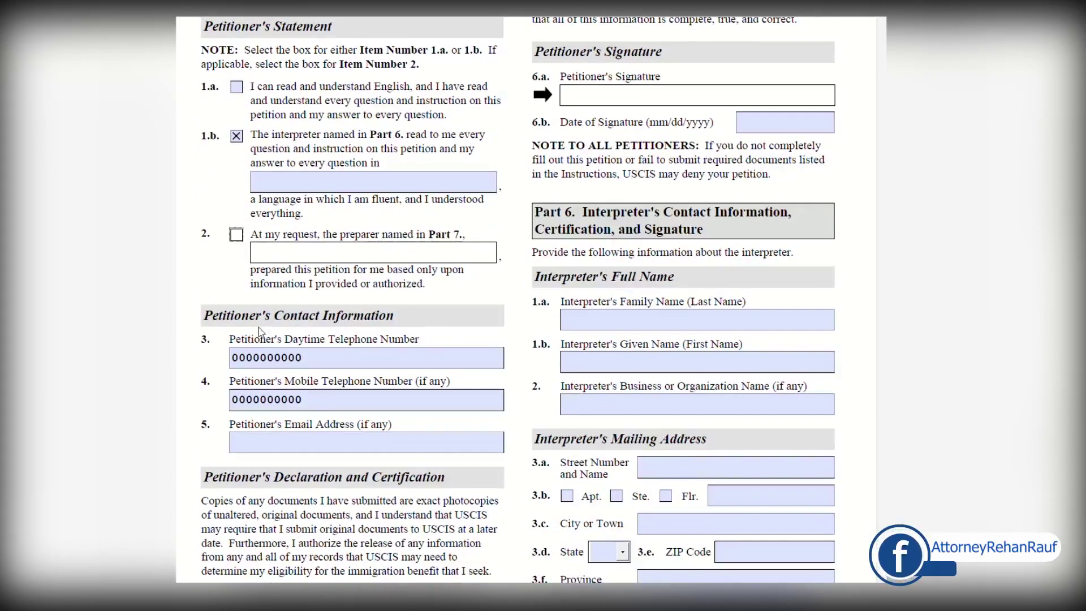
Select item 1.a for understanding English and open the petitioner's Date of Signature field in item 6.b
click(237, 87)
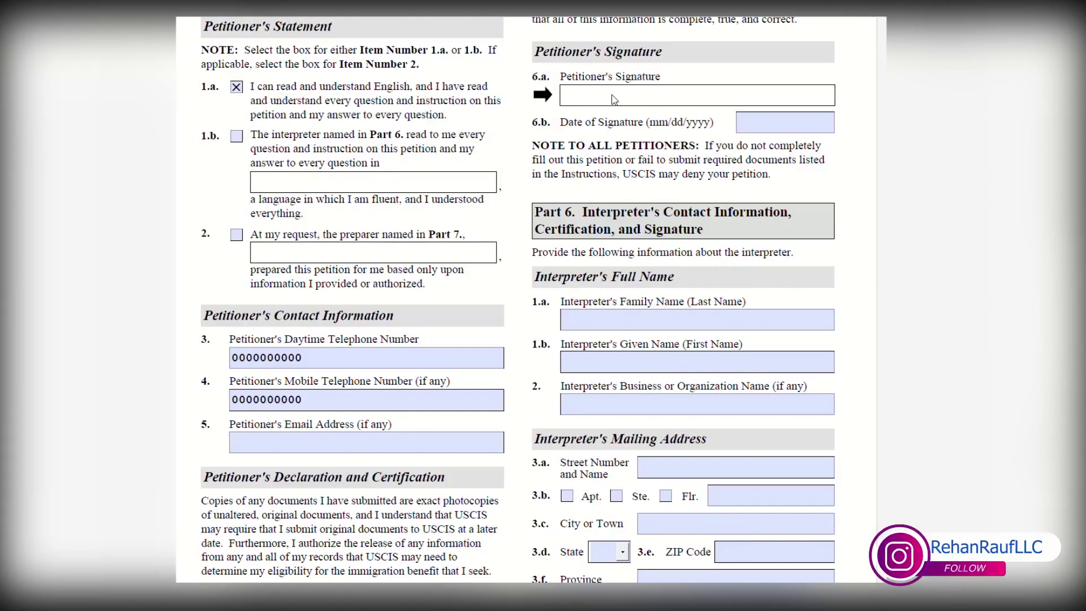
click(773, 122)
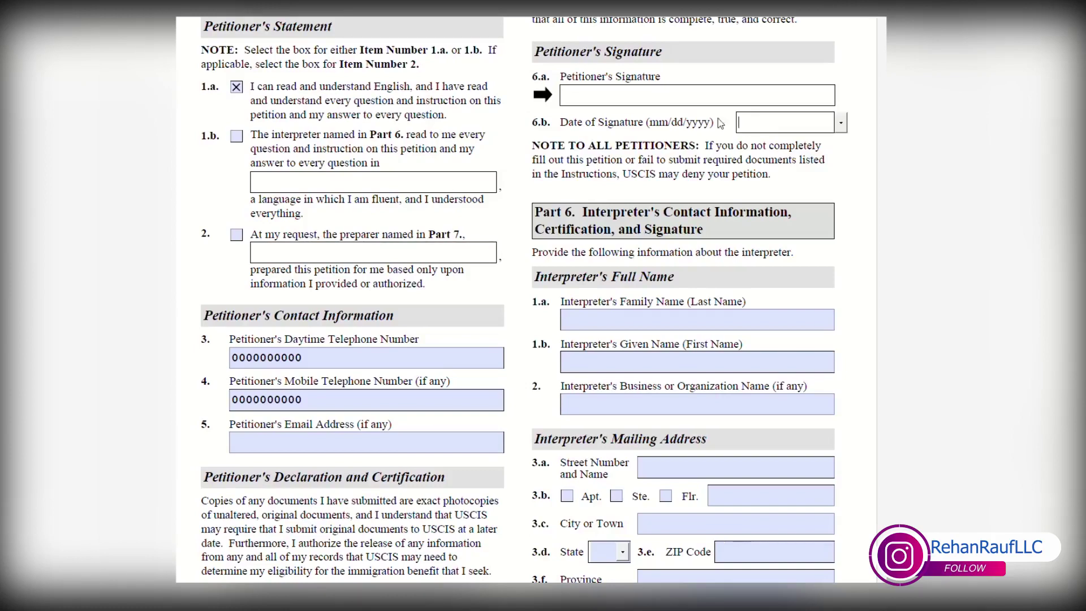
scroll(526, 174, down, 1)
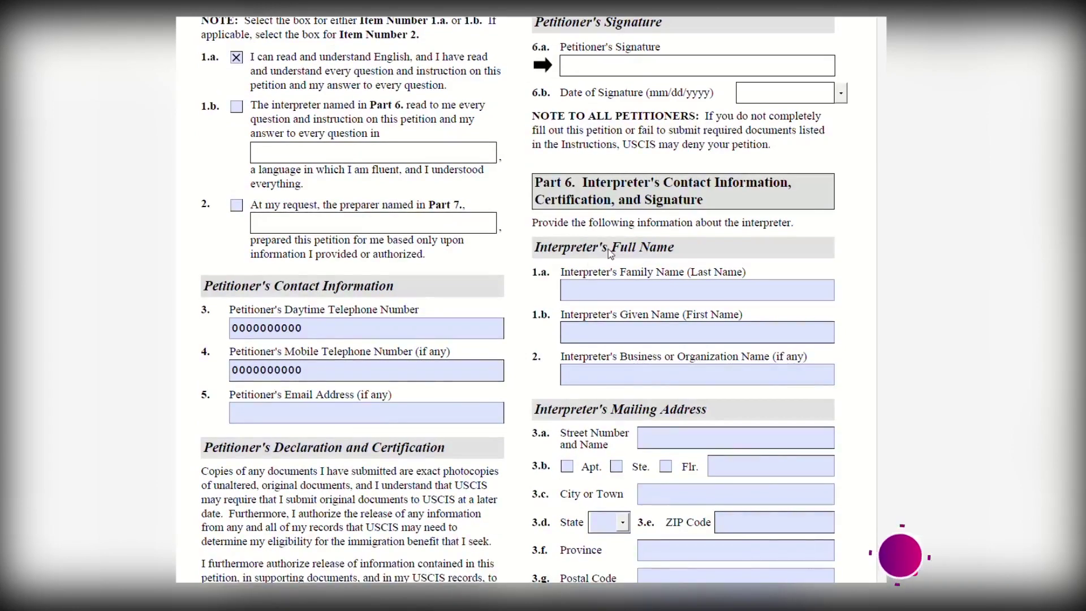
Select item 1.b in the petitioner's statement and review the interpreter's name, address, contact, certification and signature sections in Part 6
click(236, 106)
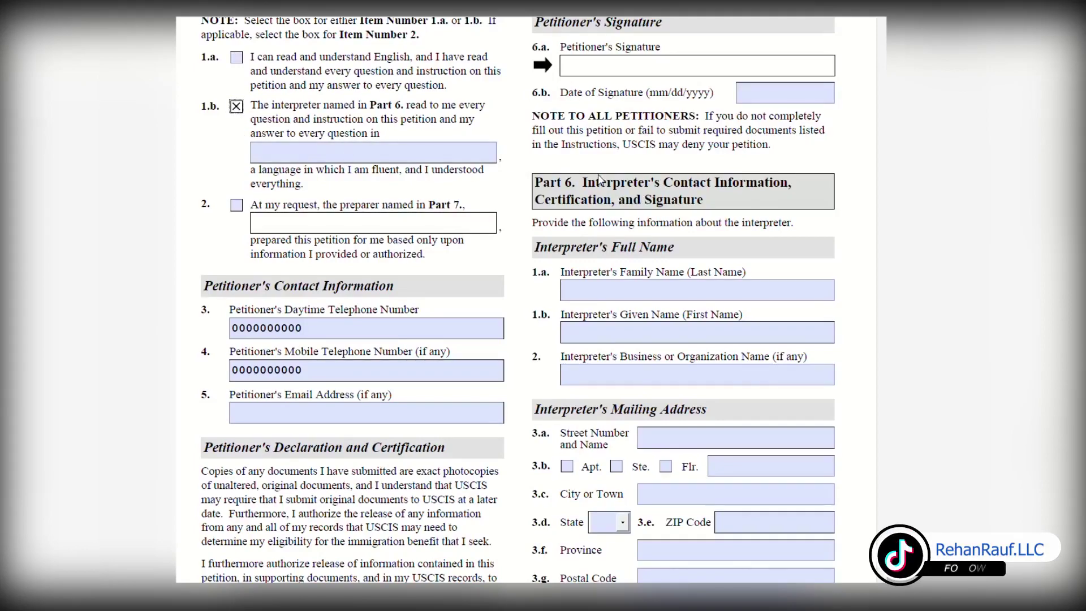
scroll(606, 179, down, 3)
scroll(690, 202, down, 14)
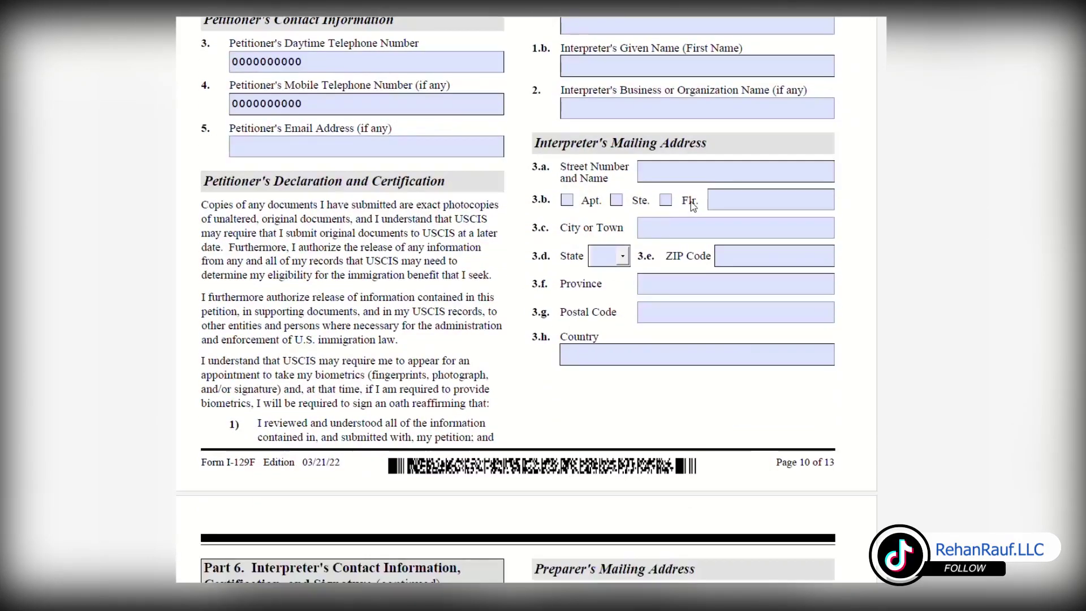
scroll(510, 276, down, 8)
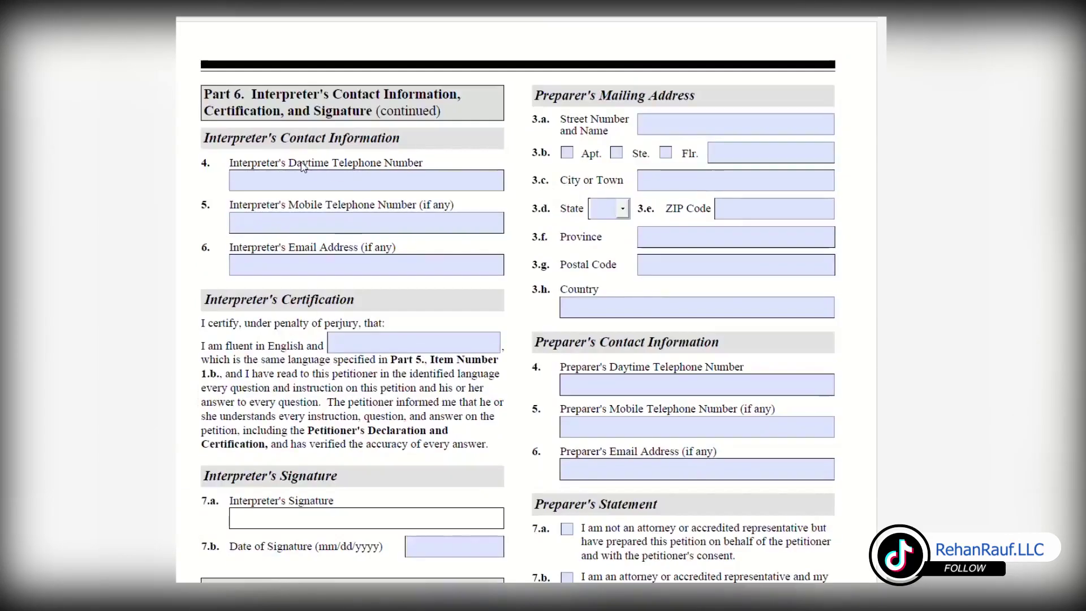
scroll(351, 338, down, 4)
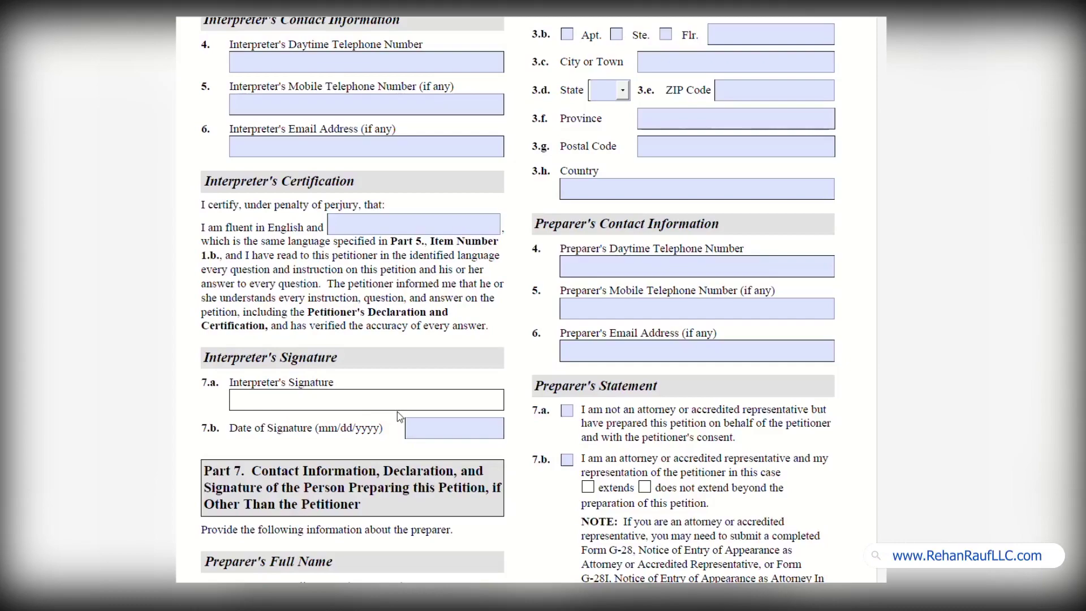
Select the item 2 preparer box in the petitioner's statement and clear the item 1.b interpreter box
scroll(397, 416, up, 15)
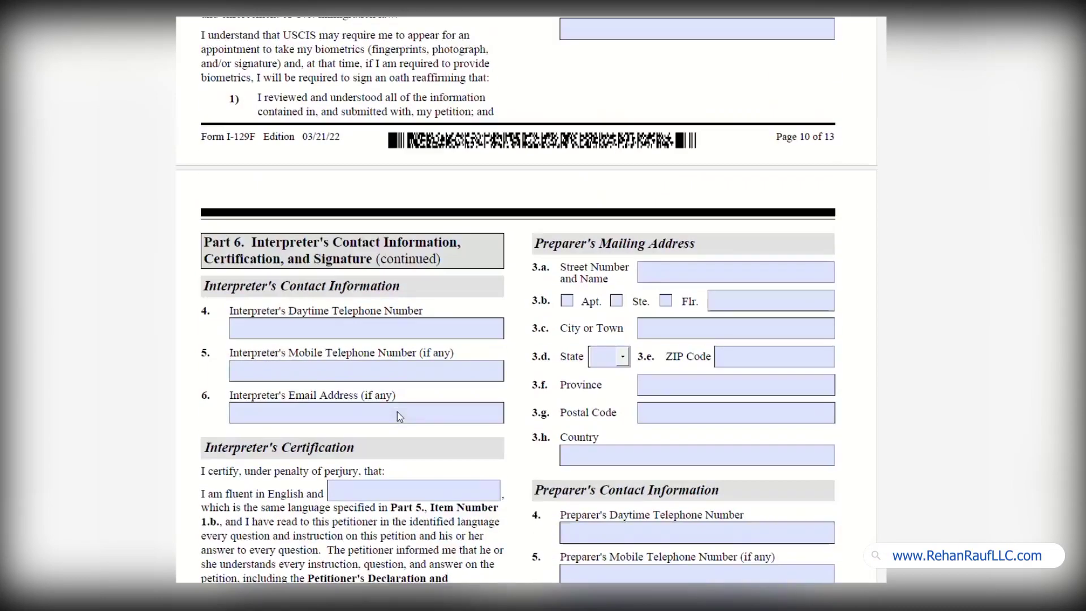
scroll(283, 260, up, 4)
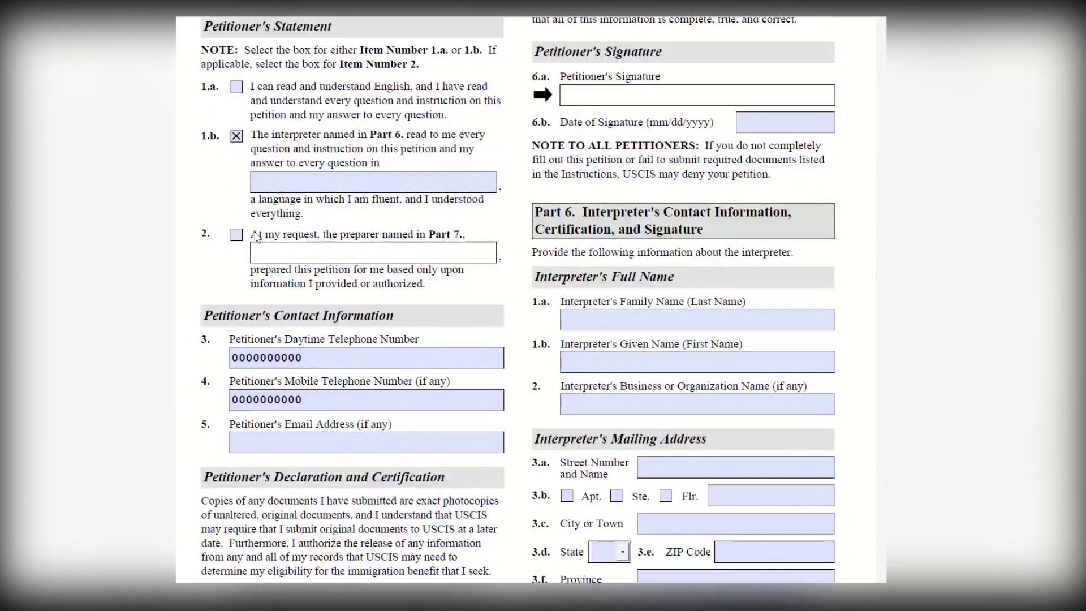
click(237, 235)
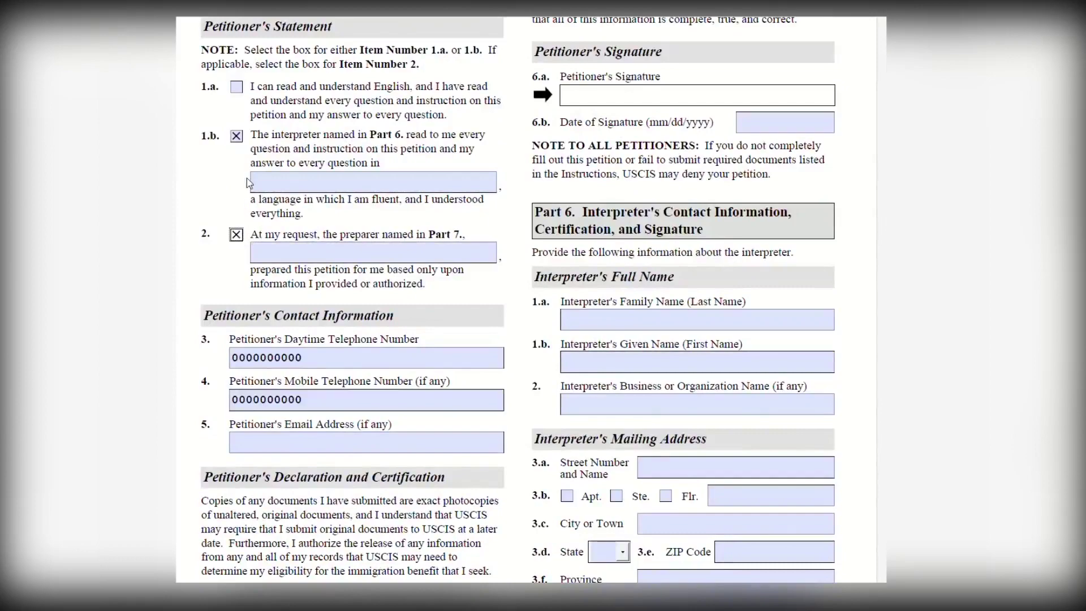
click(237, 136)
scroll(417, 327, down, 19)
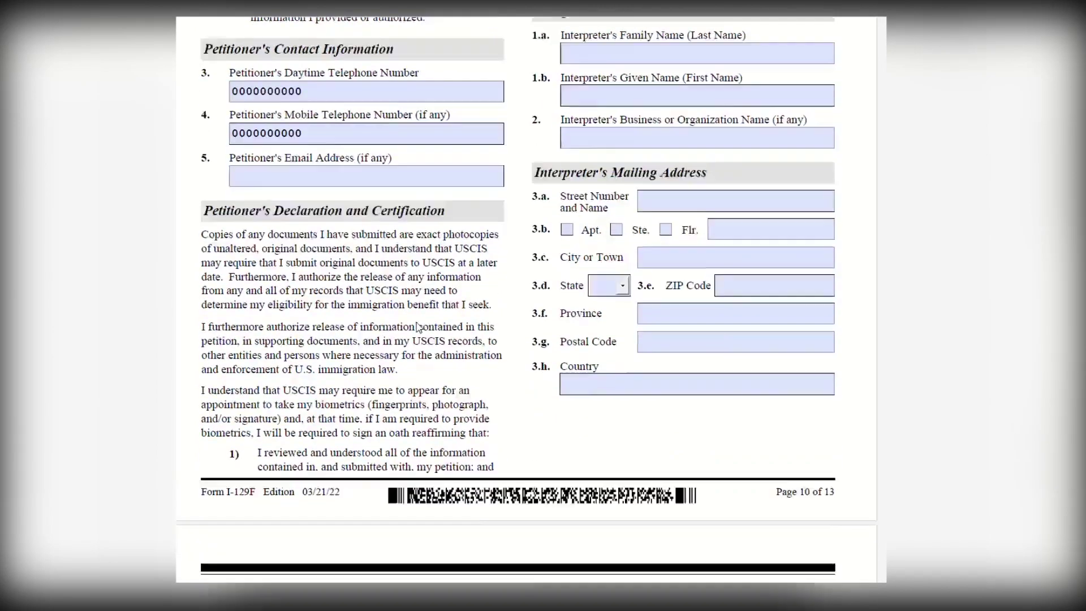
Review the preparer's full name, mailing address and contact information fields in Part 7
scroll(417, 327, down, 3)
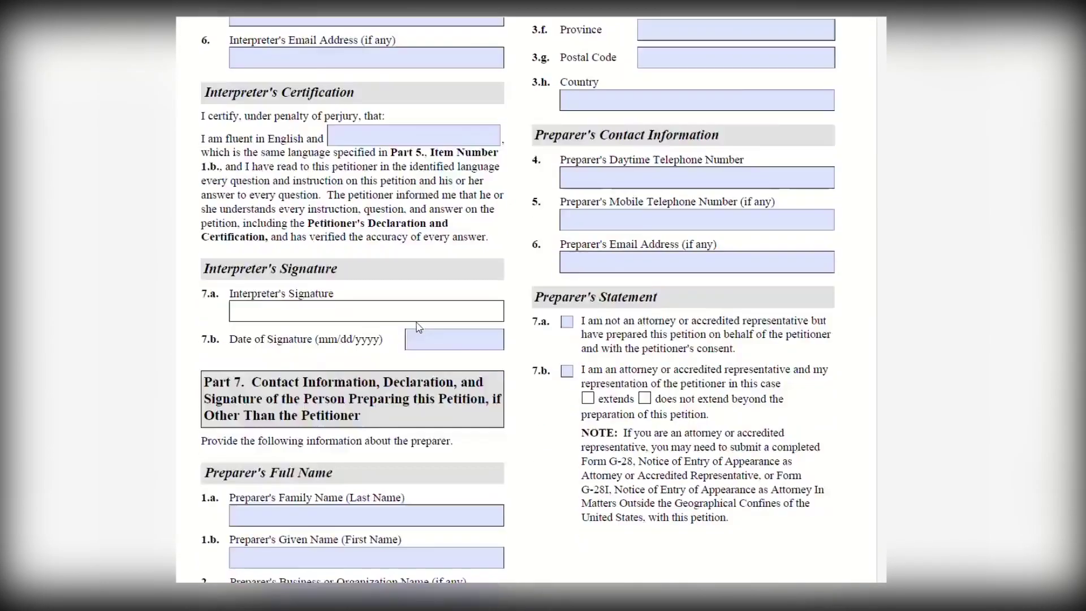
scroll(227, 443, down, 3)
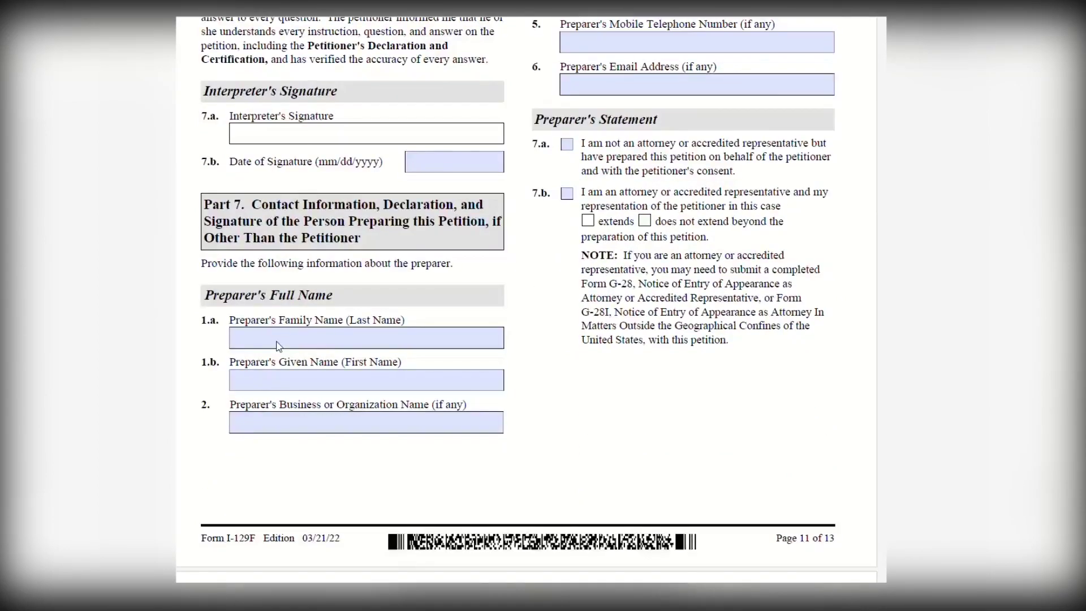
click(278, 347)
click(285, 397)
scroll(432, 465, up, 10)
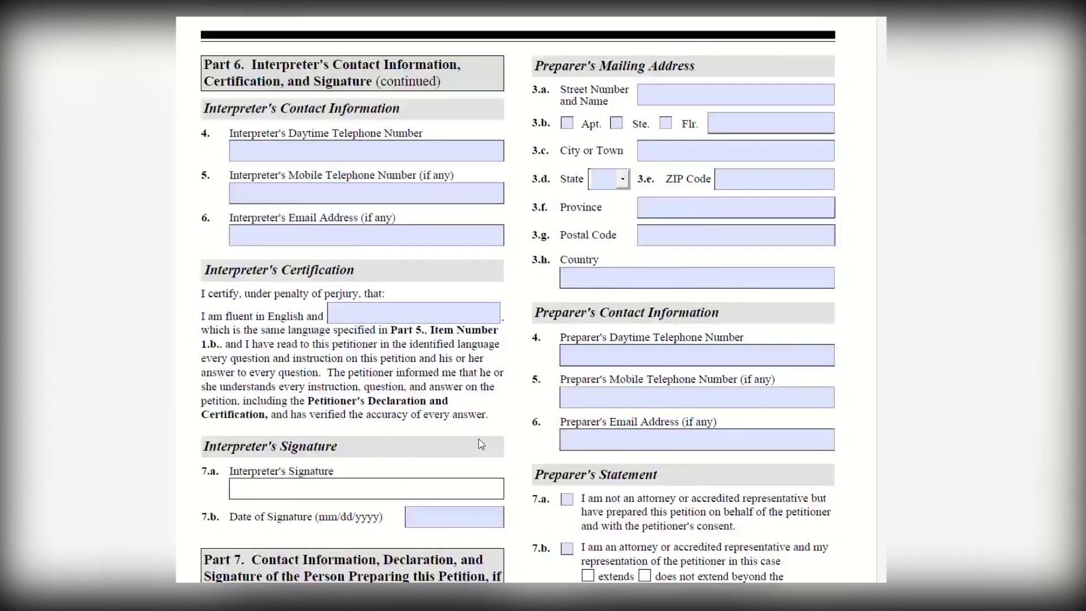
scroll(747, 310, down, 5)
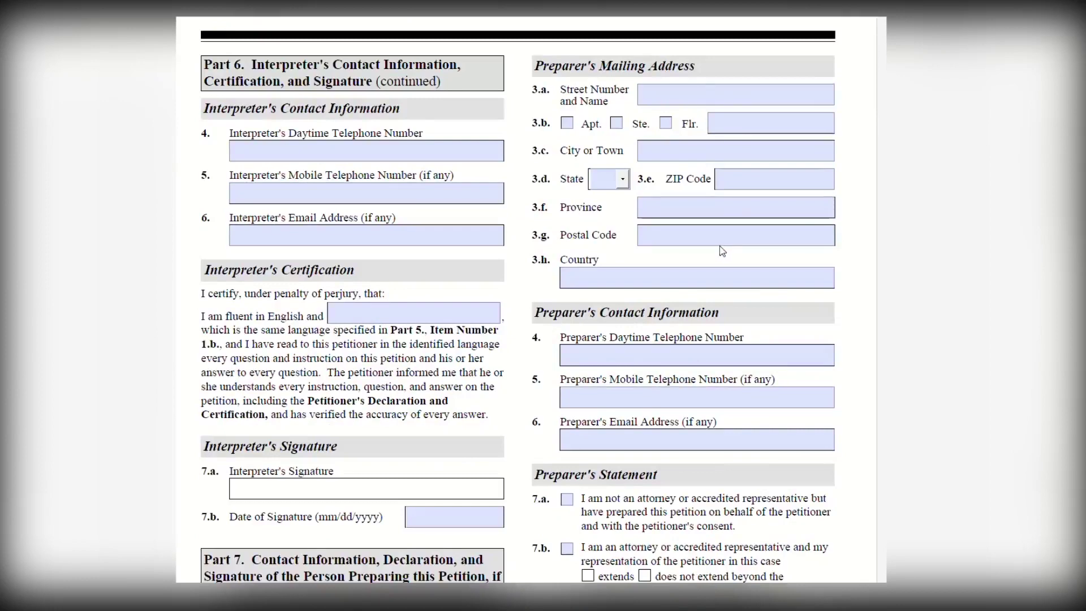
Try Preparer's Statement options 7.a and 7.b, including "extends" and "does not extend", and clear the 7.b selection
scroll(526, 374, down, 3)
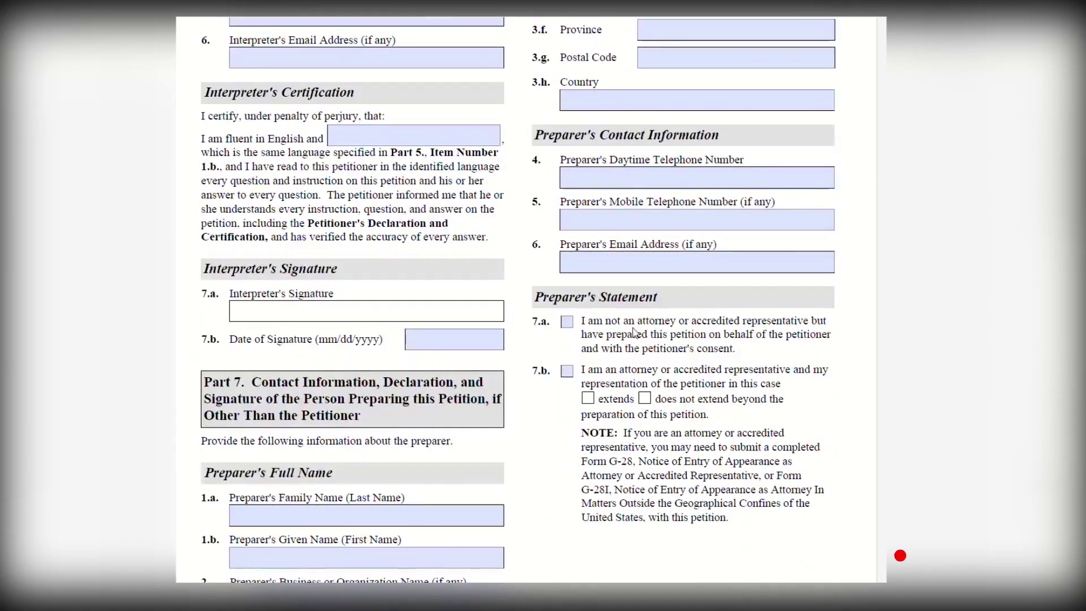
click(567, 323)
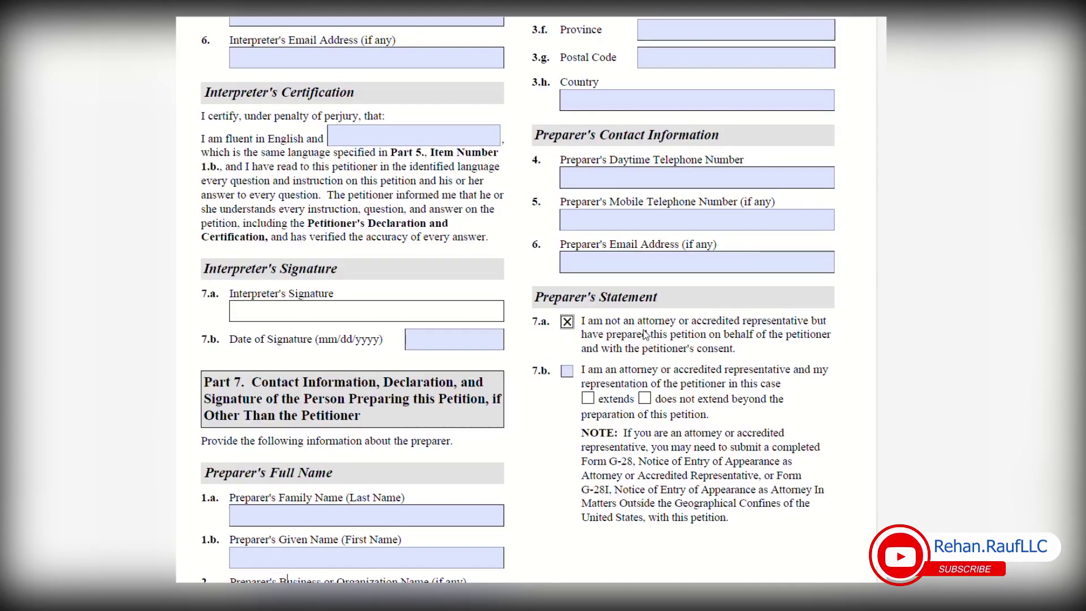
click(567, 370)
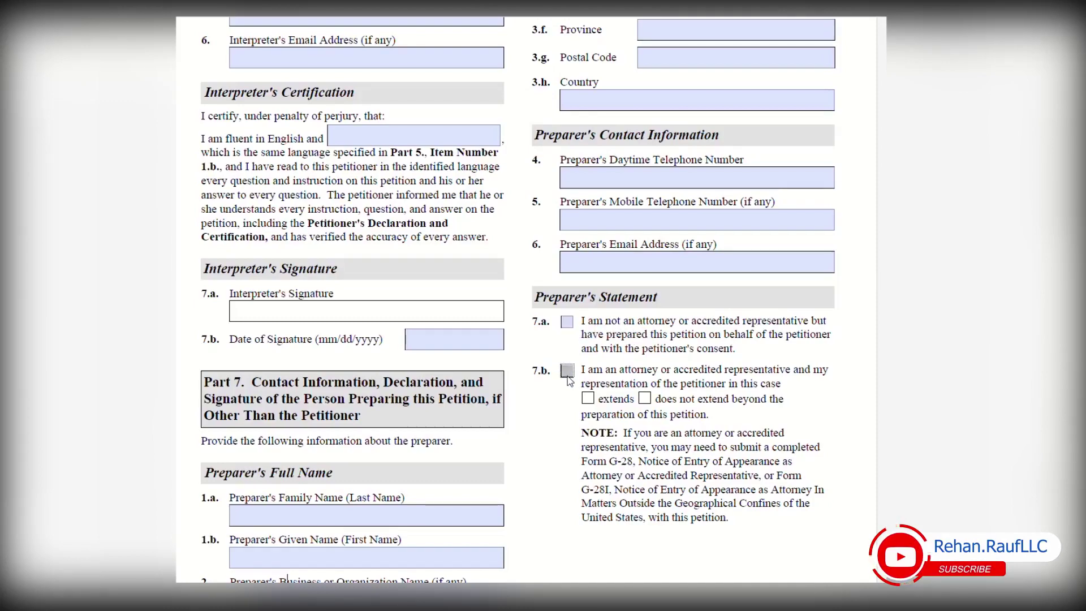
click(588, 399)
click(644, 398)
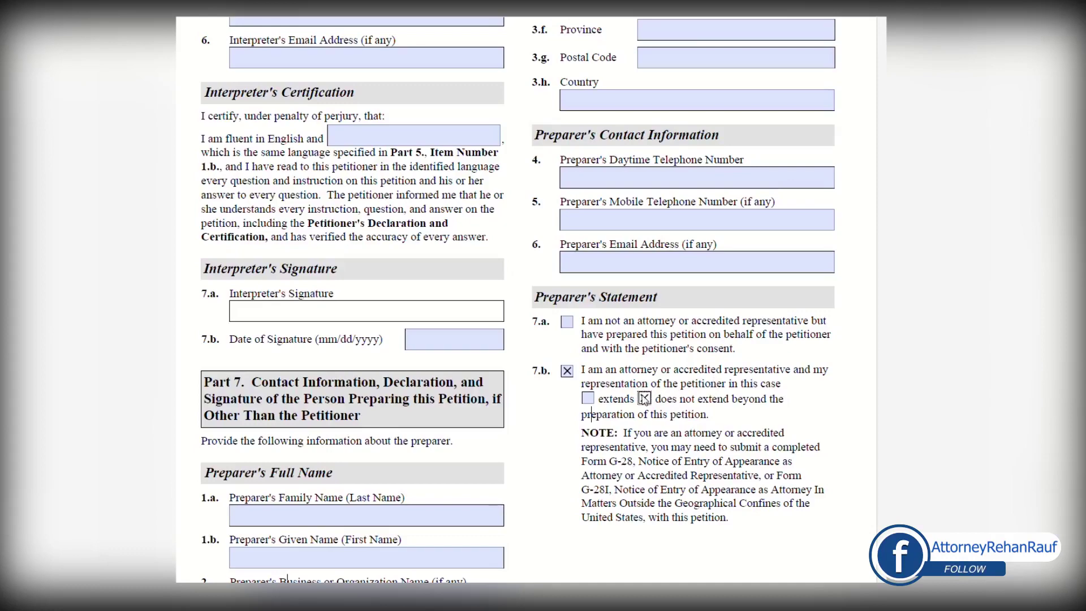
scroll(701, 362, down, 3)
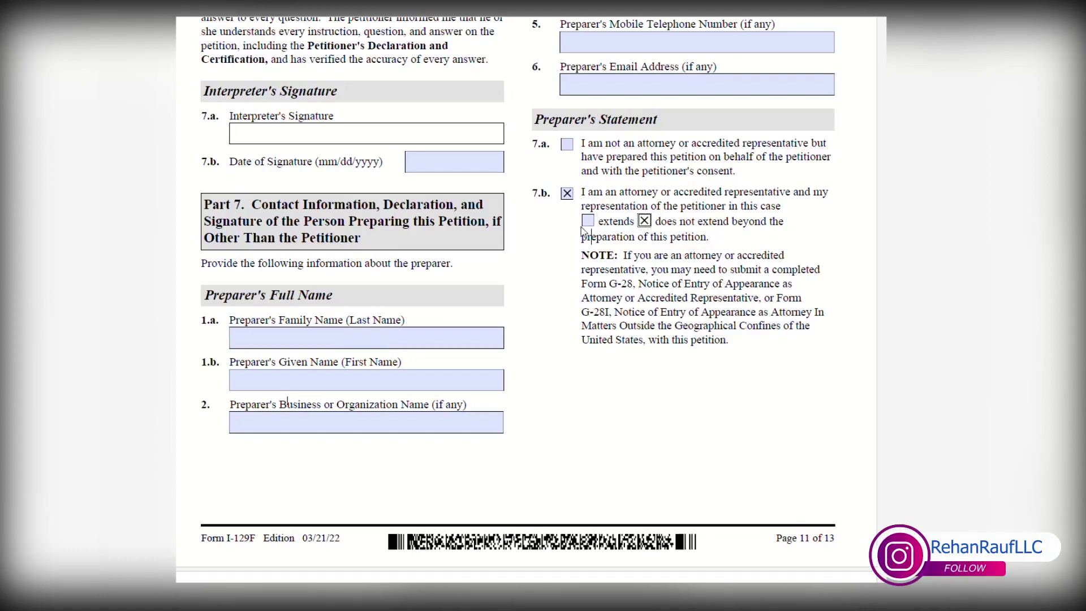
click(568, 197)
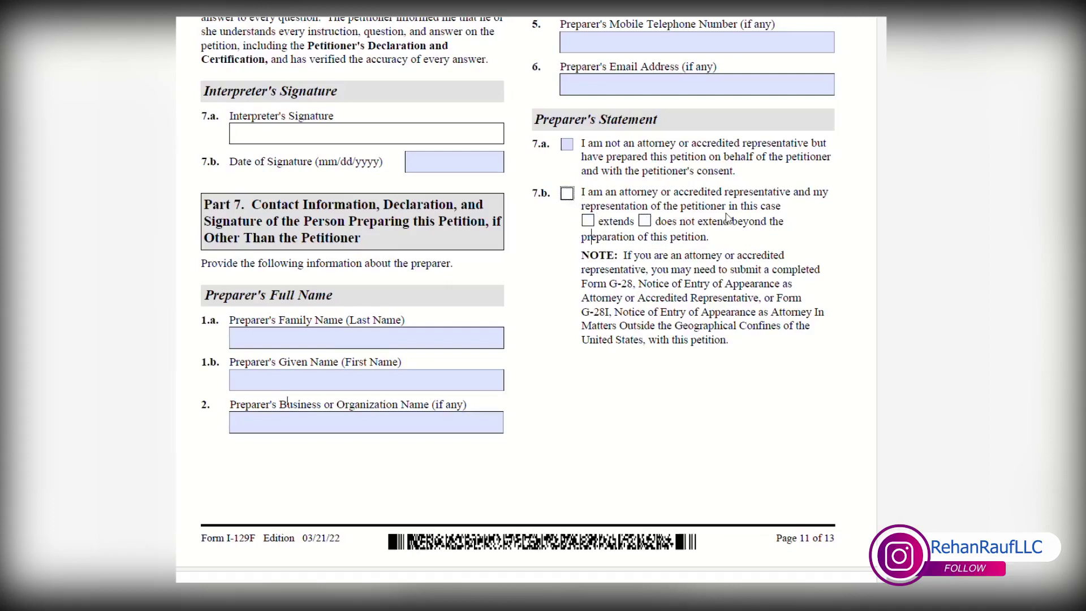
Review the Preparer's Certification and Signature sections and the Part 8 Additional Information page
scroll(718, 273, down, 8)
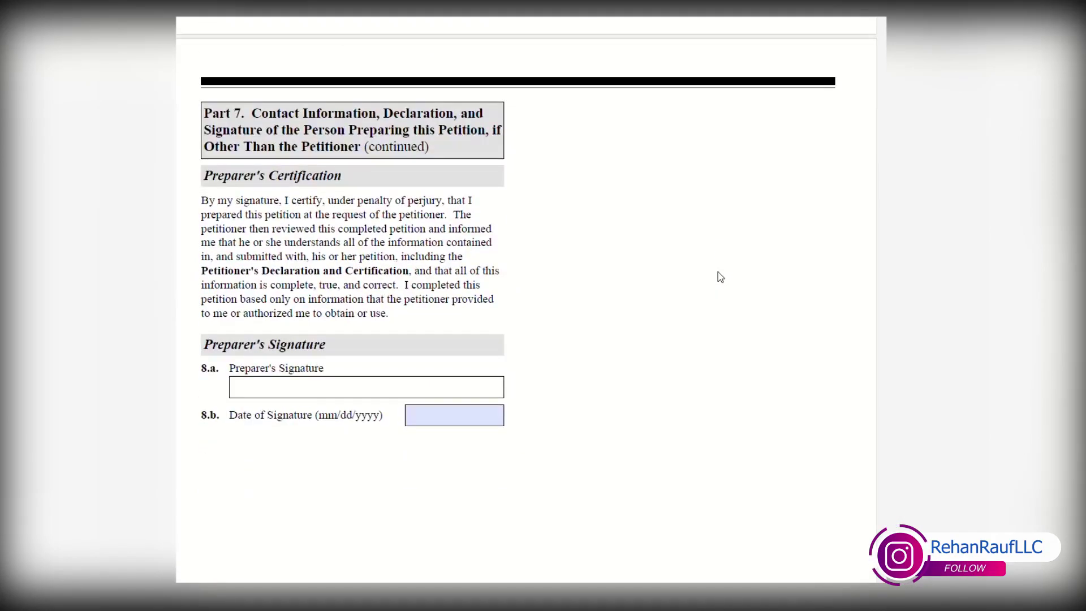
scroll(300, 383, down, 1)
scroll(300, 383, down, 14)
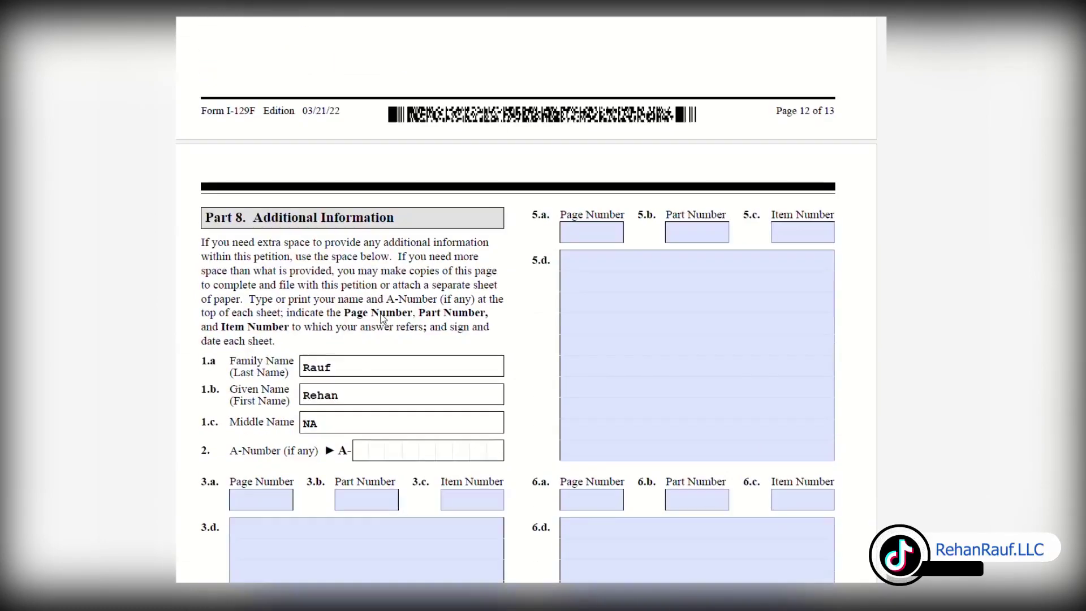
scroll(382, 319, down, 3)
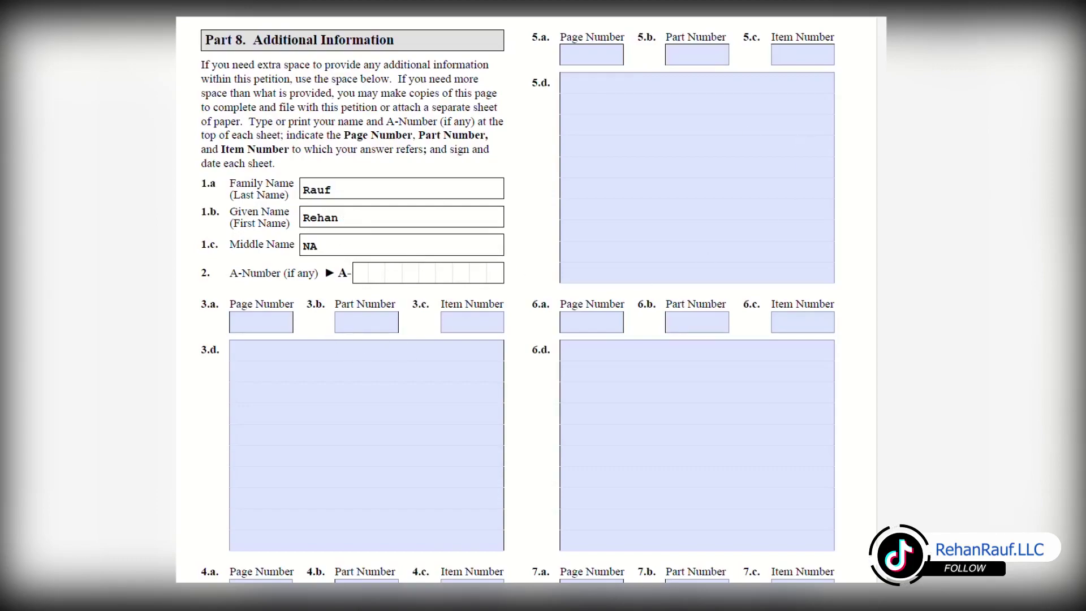
scroll(526, 306, down, 2)
Return to the first page of the petition and look over Part 1, Information About You
scroll(526, 305, up, 20)
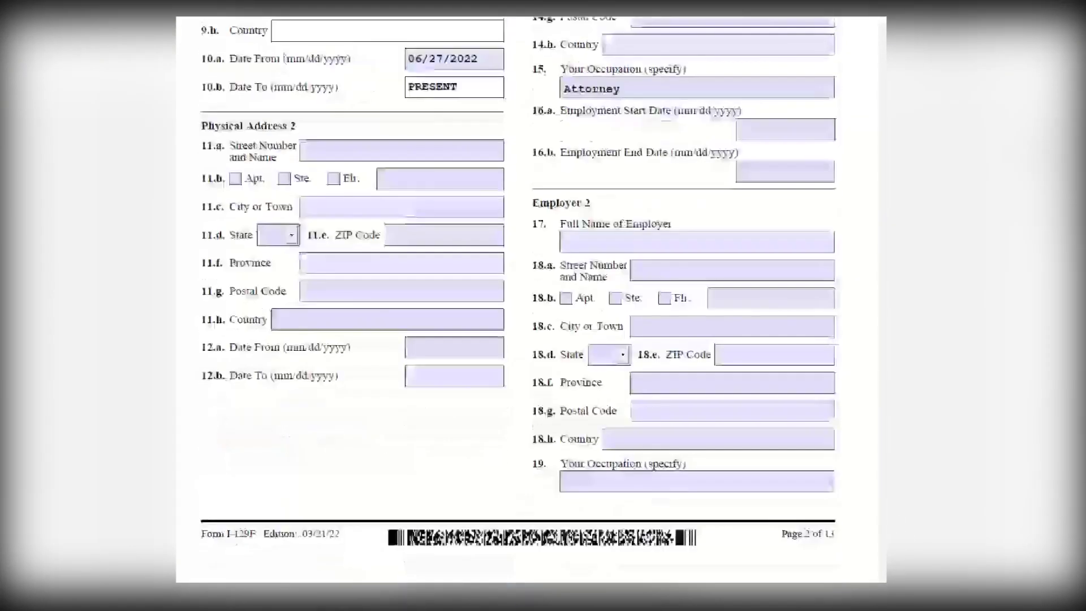
scroll(526, 305, up, 7)
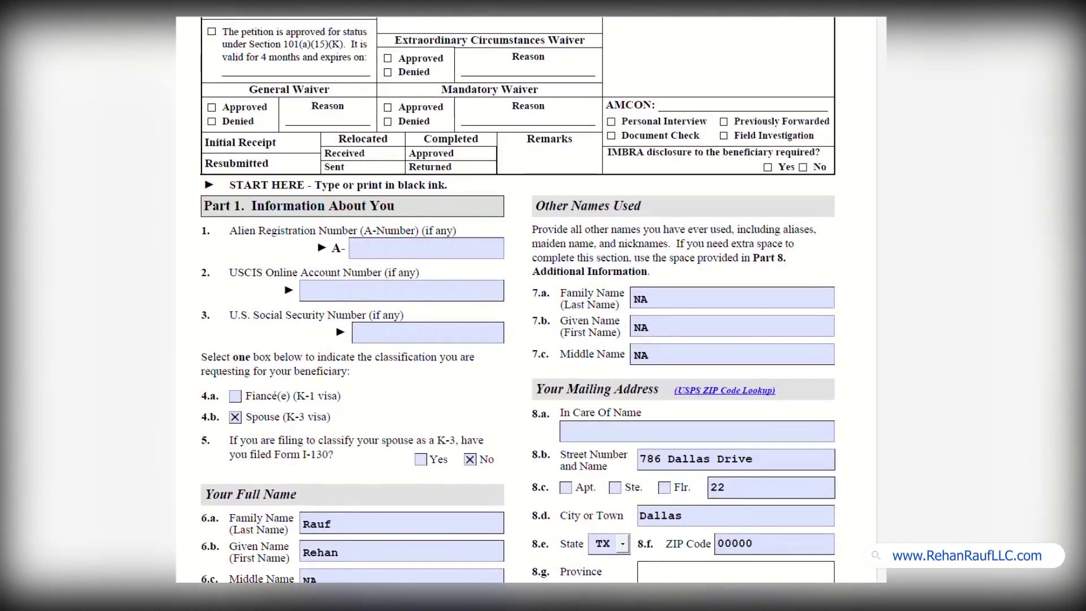
scroll(526, 305, up, 1)
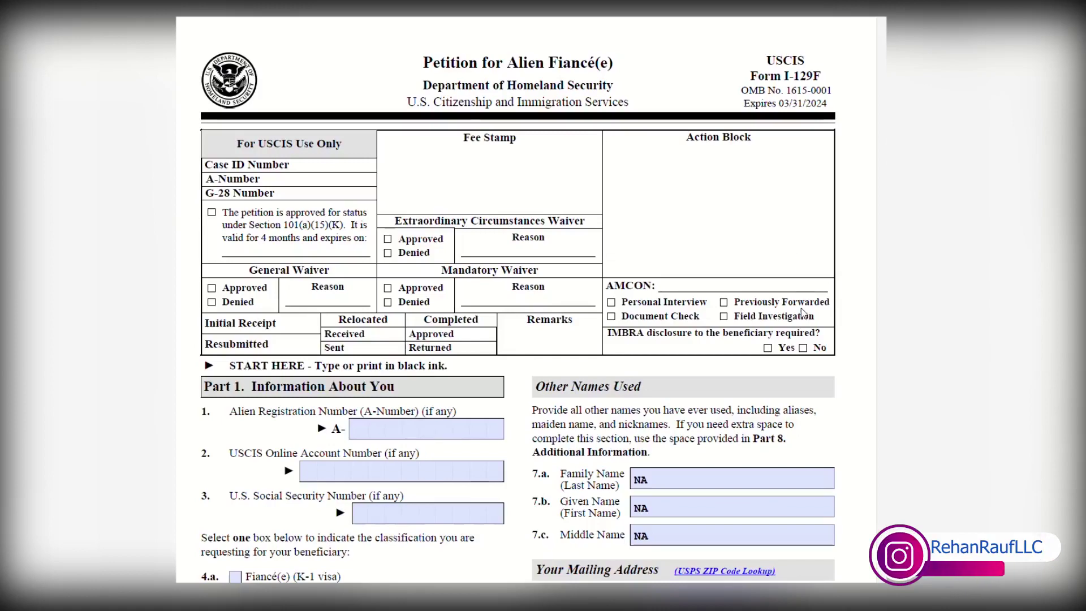
scroll(484, 330, down, 5)
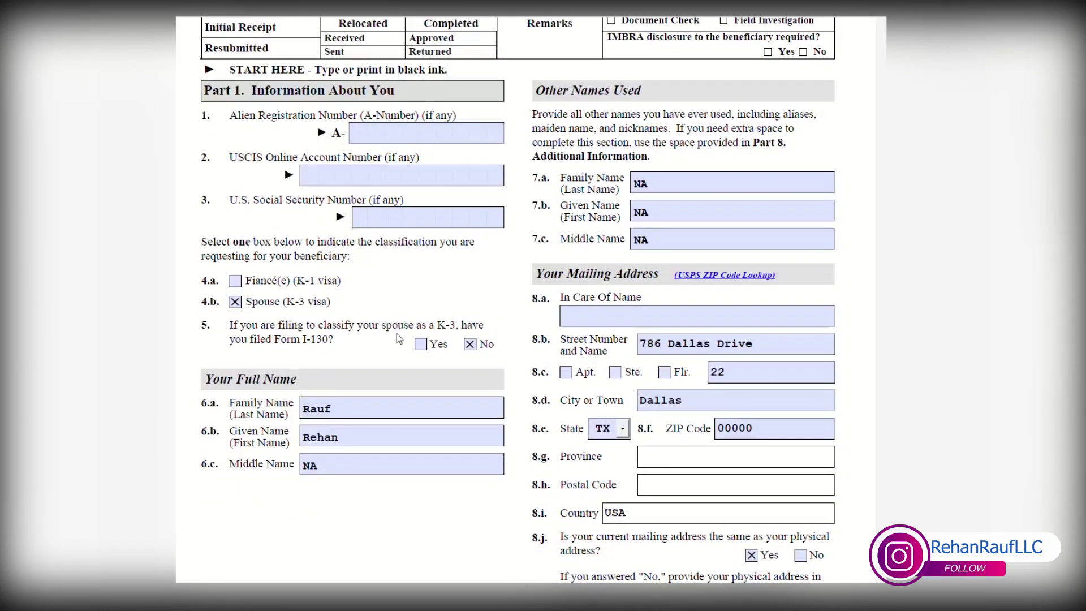
scroll(420, 347, up, 5)
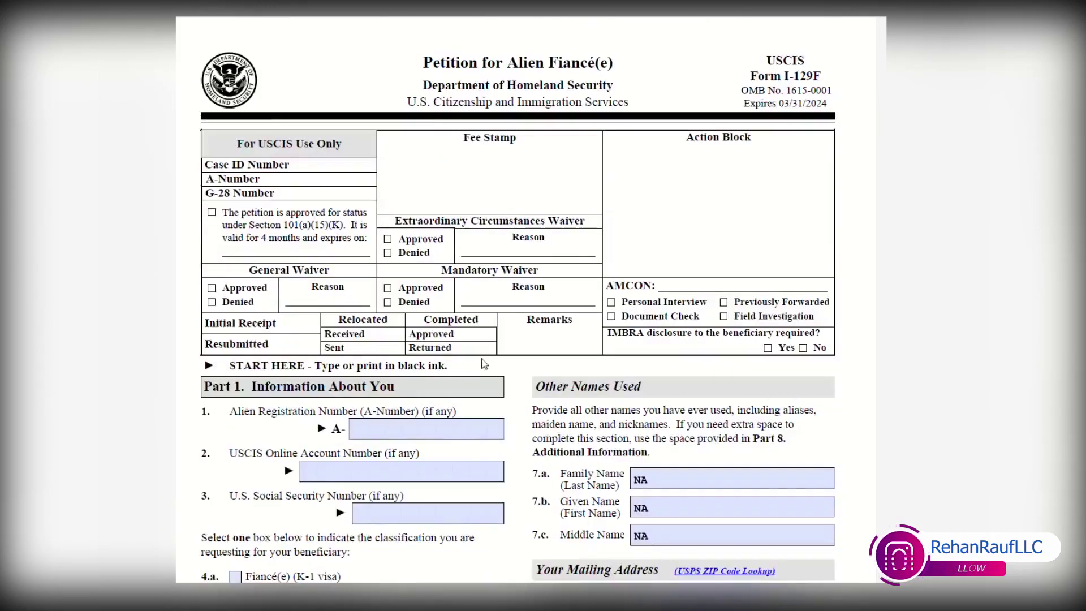